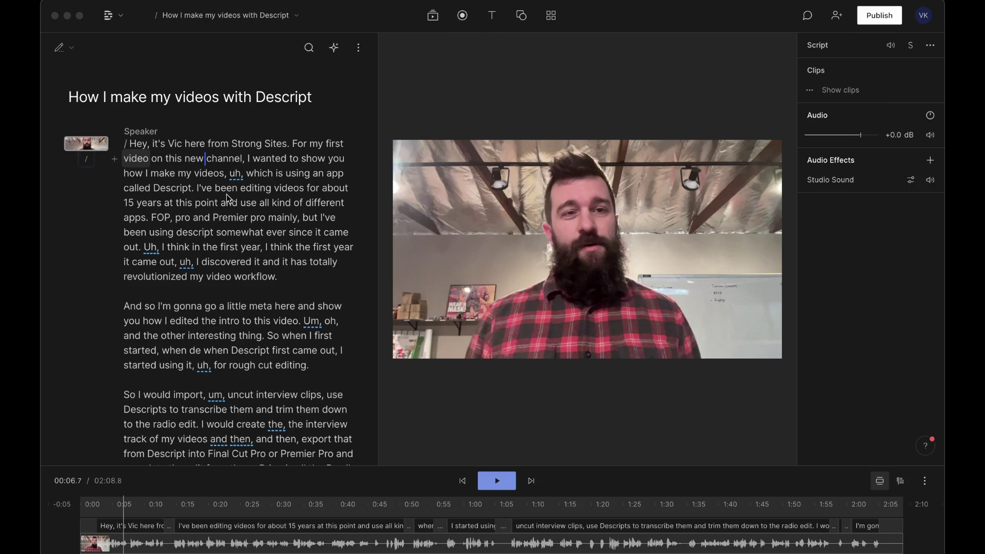
Explore the recording options: audio-only and screen modes, with the camera toggled off and back on
{"action": "scroll", "coordinate": [232, 237], "scroll_direction": "down", "scroll_amount": 5}
{"action": "scroll", "coordinate": [232, 236], "scroll_direction": "up", "scroll_amount": 5}
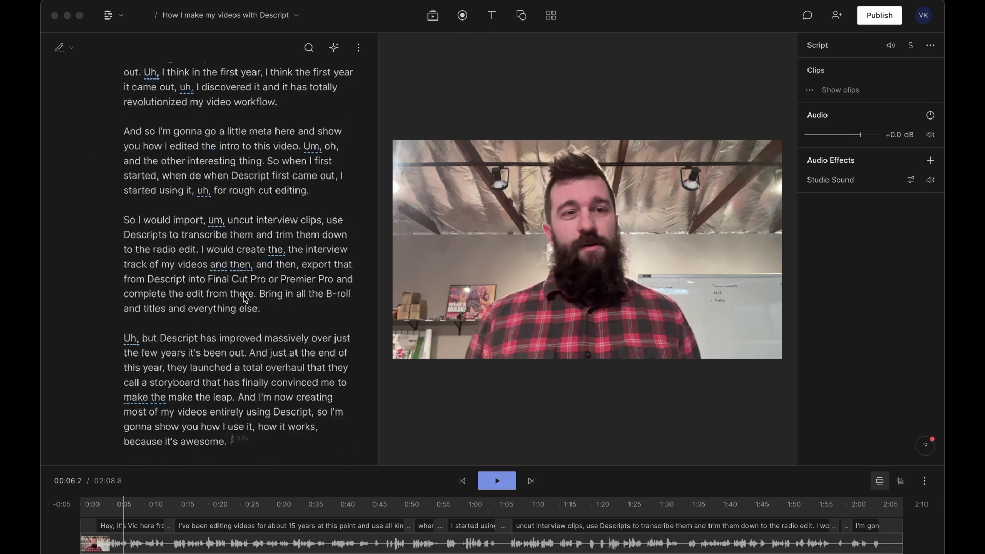
{"action": "left_click", "coordinate": [463, 17]}
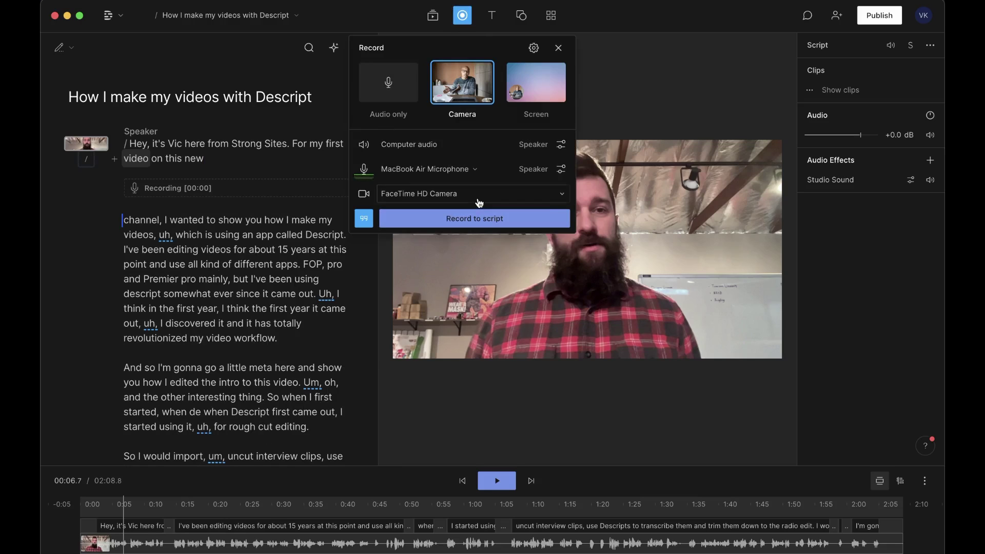
{"action": "left_click", "coordinate": [388, 82]}
{"action": "left_click", "coordinate": [552, 91]}
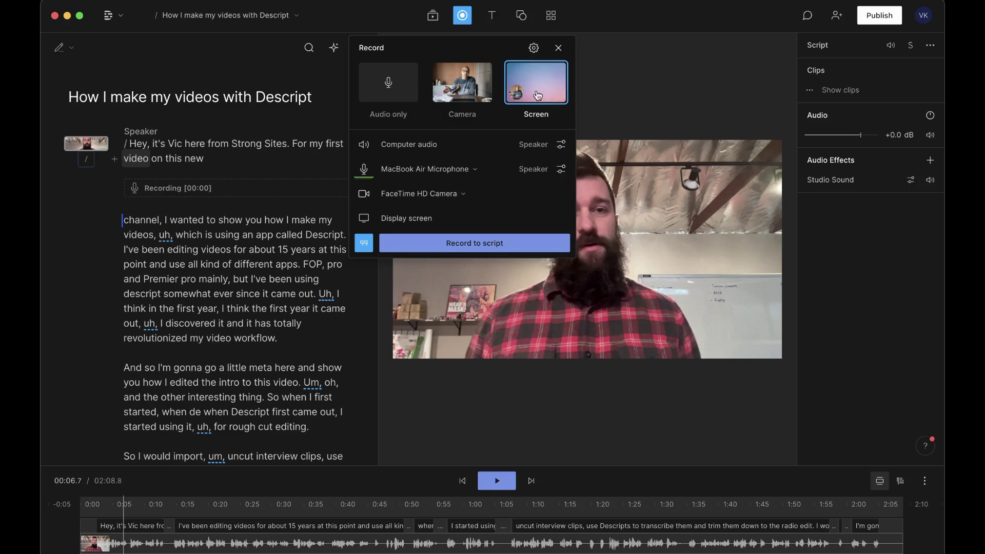
{"action": "left_click", "coordinate": [364, 194]}
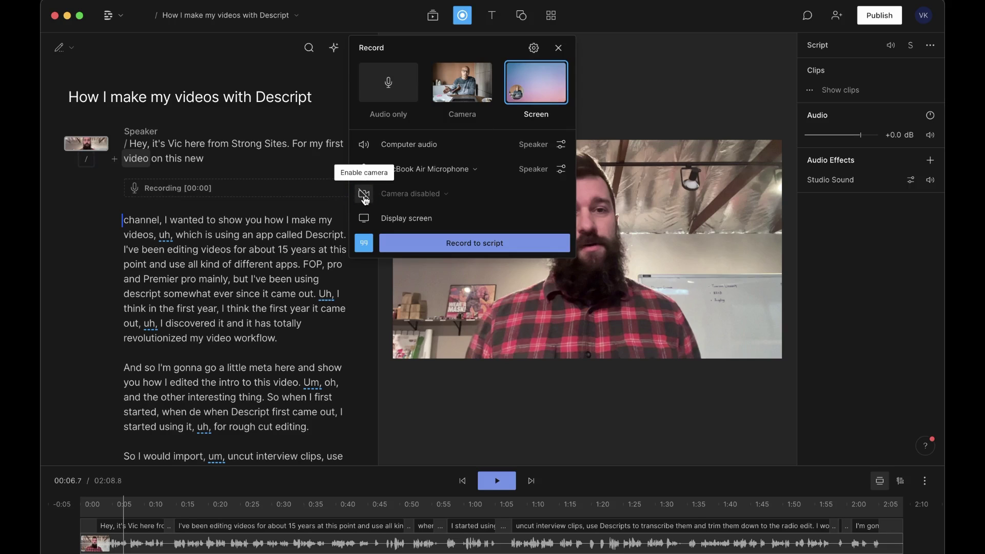
{"action": "left_click", "coordinate": [364, 195]}
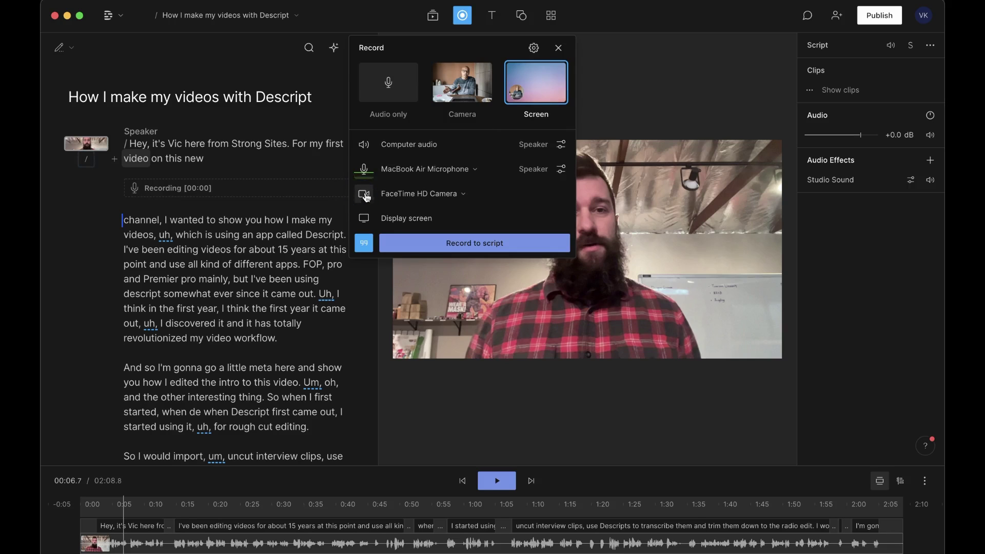
{"action": "left_click", "coordinate": [559, 49]}
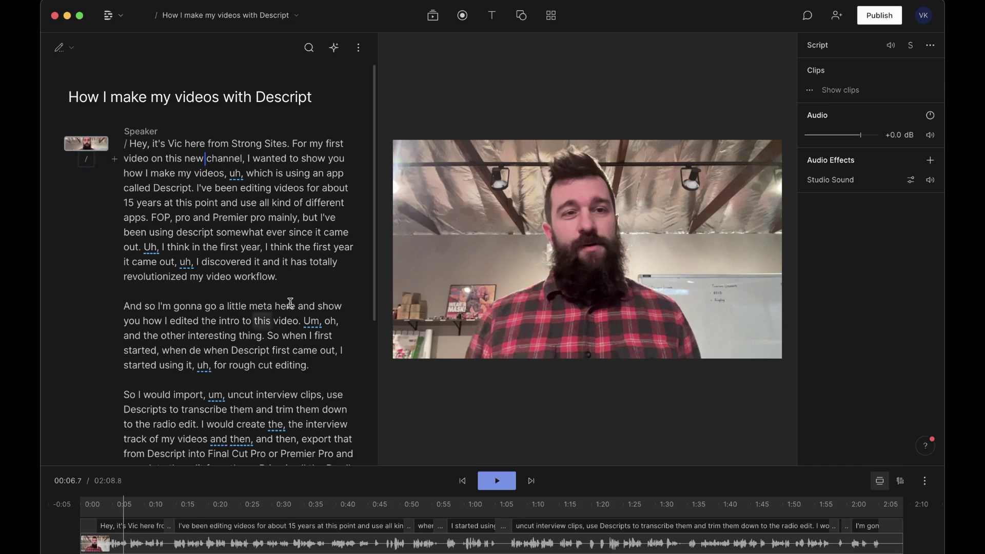
Drag the divider right to widen the script column and shrink the video preview
{"action": "left_click", "coordinate": [382, 127]}
{"action": "left_click_drag", "start_coordinate": [382, 127], "coordinate": [455, 125]}
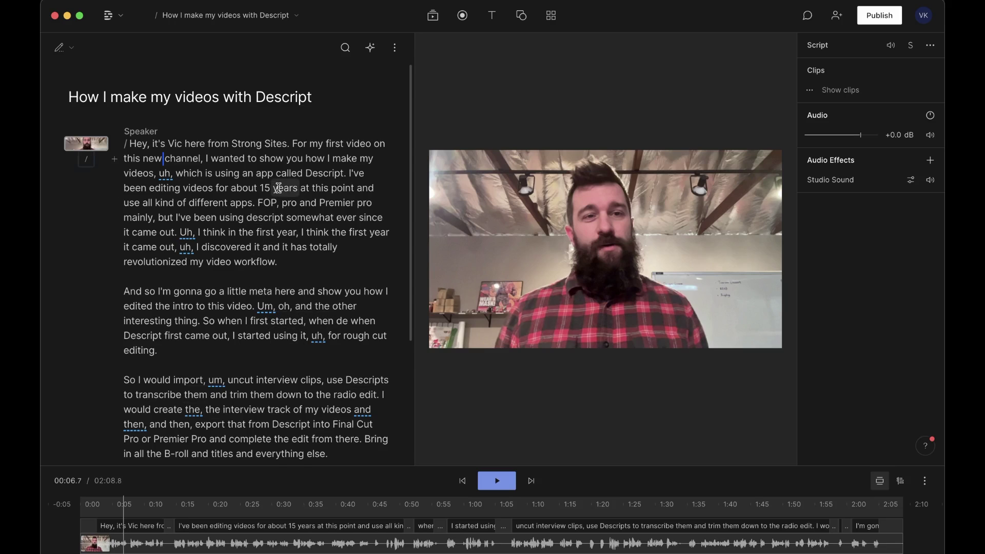
{"action": "scroll", "coordinate": [278, 195], "scroll_direction": "down", "scroll_amount": 5}
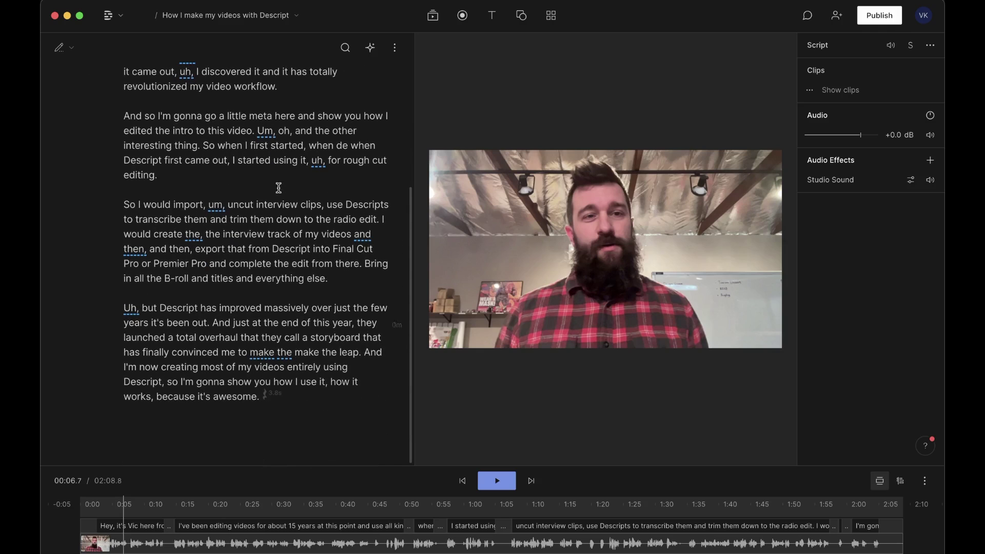
{"action": "scroll", "coordinate": [279, 188], "scroll_direction": "up", "scroll_amount": 5}
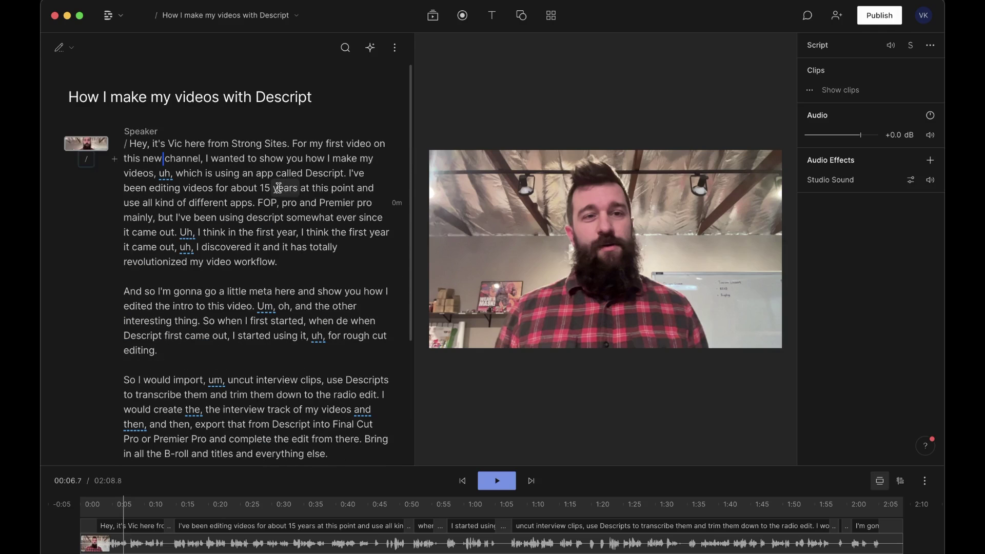
Play the video from the script, then raise Studio Sound intensity from 50% to 100%
{"action": "right_click", "coordinate": [139, 149]}
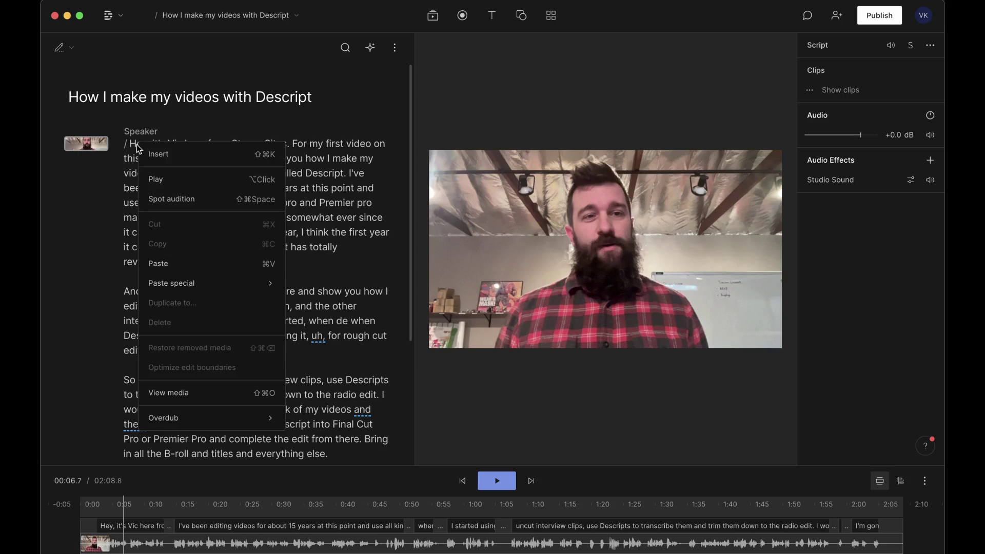
{"action": "left_click", "coordinate": [149, 180]}
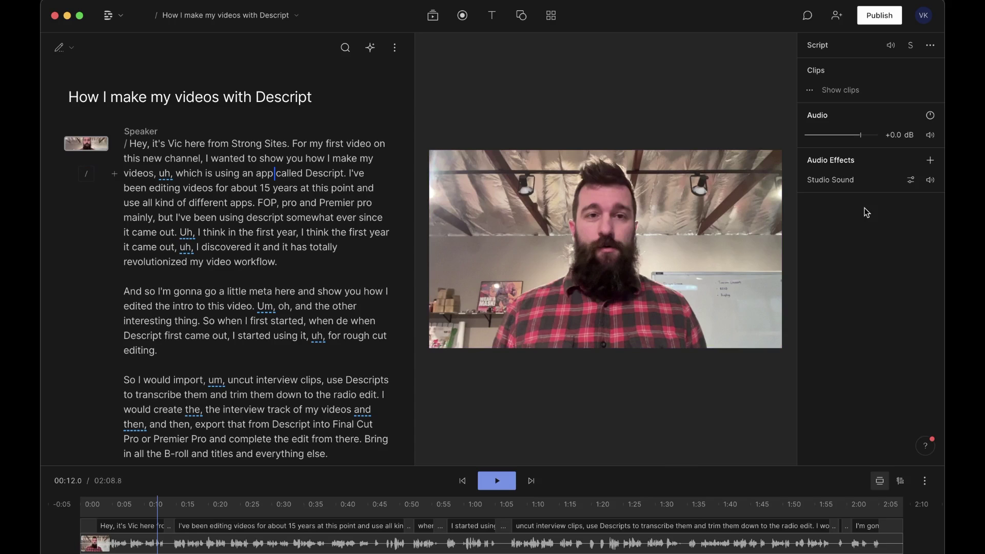
{"action": "left_click", "coordinate": [909, 185]}
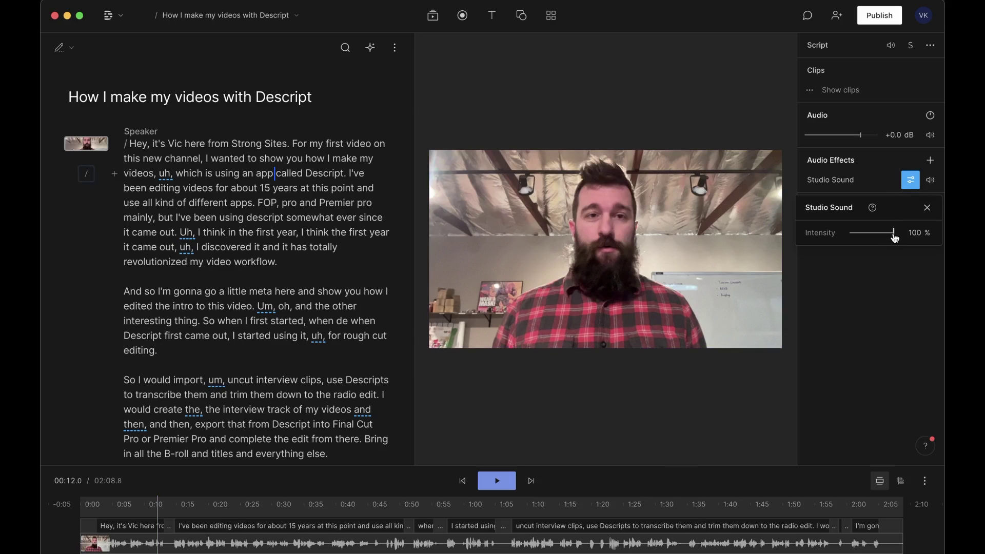
{"action": "mouse_move", "coordinate": [873, 236]}
{"action": "left_mouse_down"}
{"action": "mouse_move", "coordinate": [897, 237]}
{"action": "mouse_move", "coordinate": [872, 236]}
{"action": "left_mouse_up"}
{"action": "left_click_drag", "start_coordinate": [875, 236], "coordinate": [902, 237]}
{"action": "left_click", "coordinate": [917, 185]}
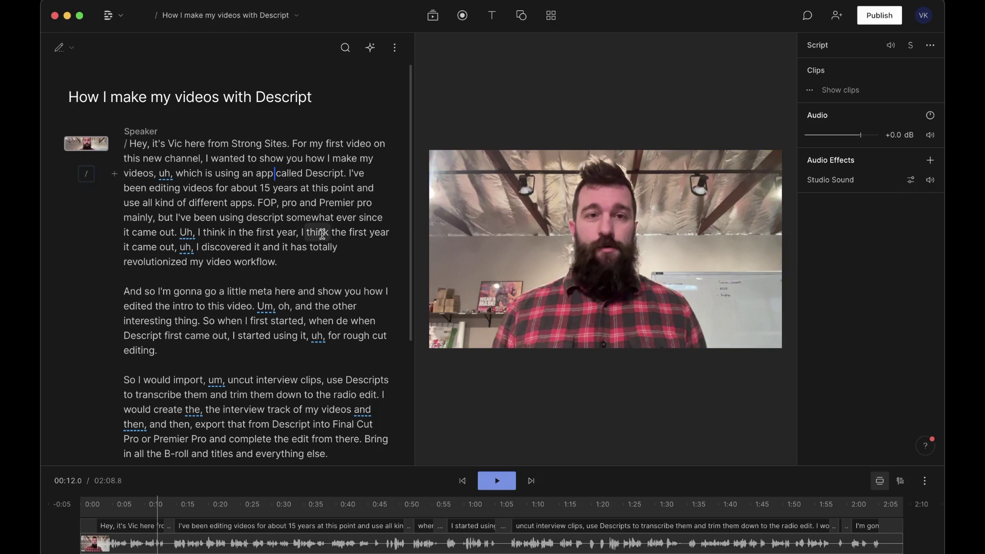
{"action": "scroll", "coordinate": [322, 235], "scroll_direction": "down", "scroll_amount": 5}
{"action": "scroll", "coordinate": [322, 235], "scroll_direction": "up", "scroll_amount": 5}
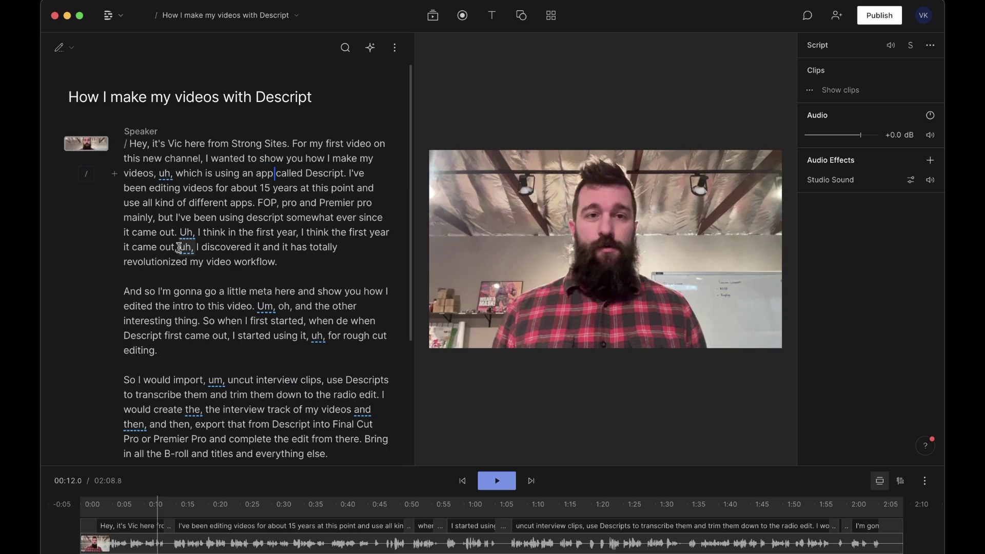
{"action": "scroll", "coordinate": [277, 337], "scroll_direction": "down", "scroll_amount": 5}
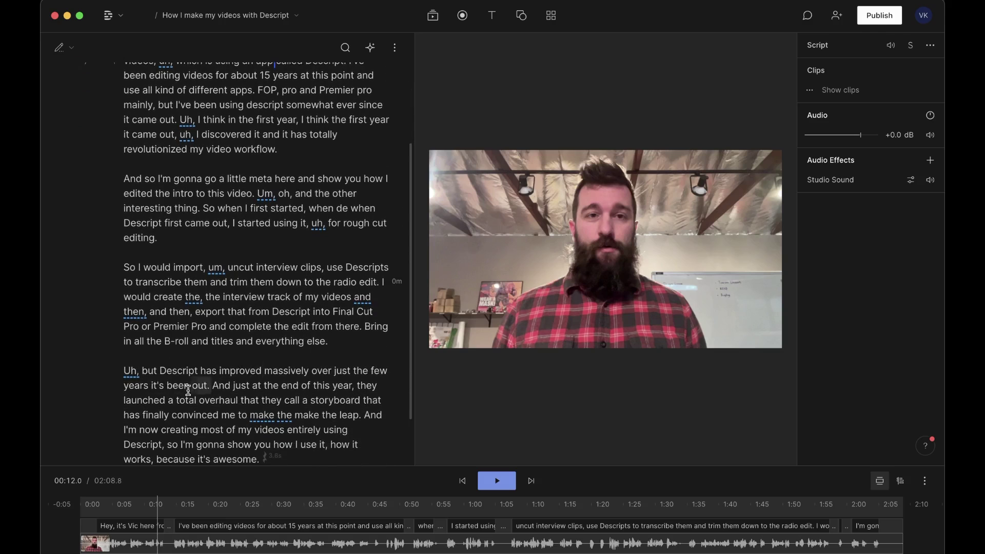
{"action": "scroll", "coordinate": [189, 394], "scroll_direction": "down", "scroll_amount": 3}
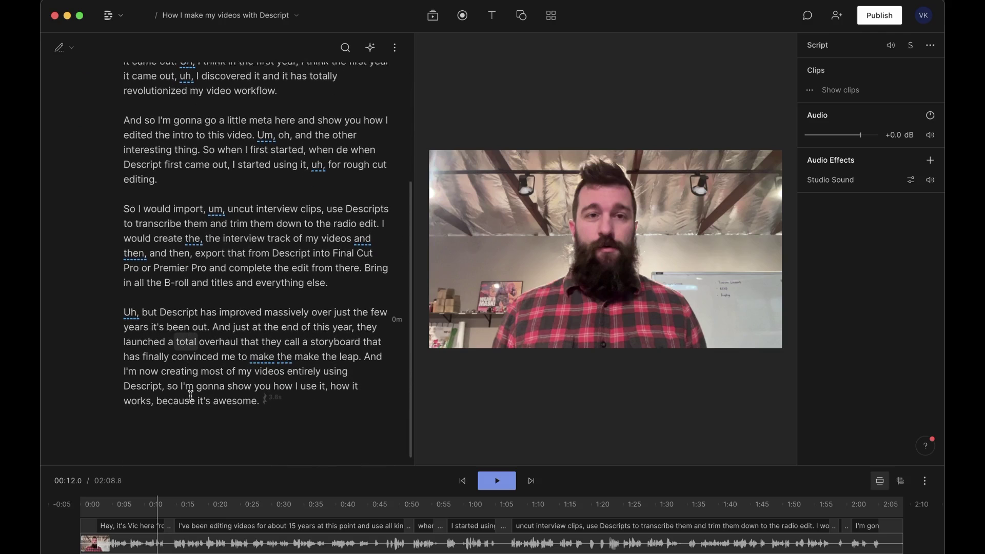
{"action": "left_click", "coordinate": [221, 353]}
{"action": "right_click", "coordinate": [229, 354]}
{"action": "left_click", "coordinate": [252, 302]}
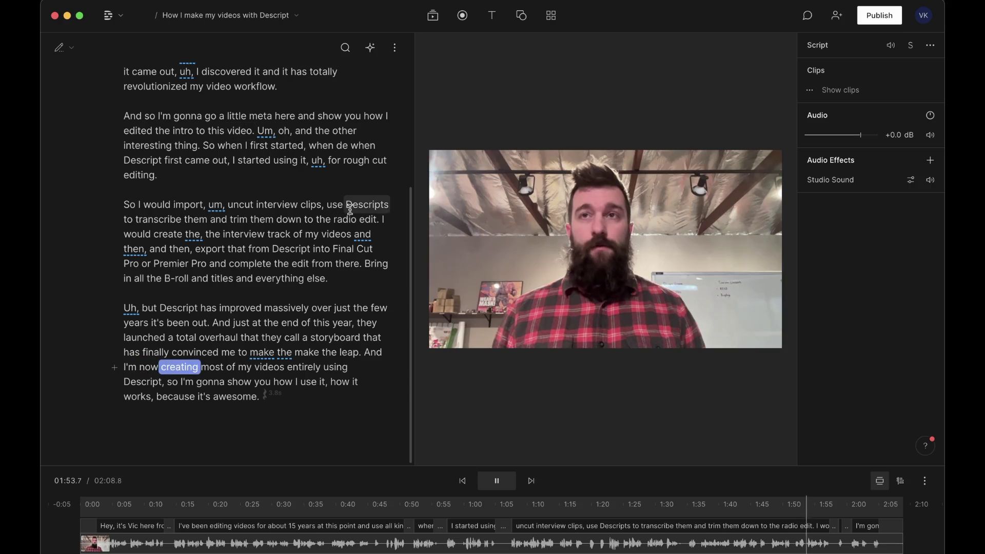
{"action": "left_click", "coordinate": [503, 487]}
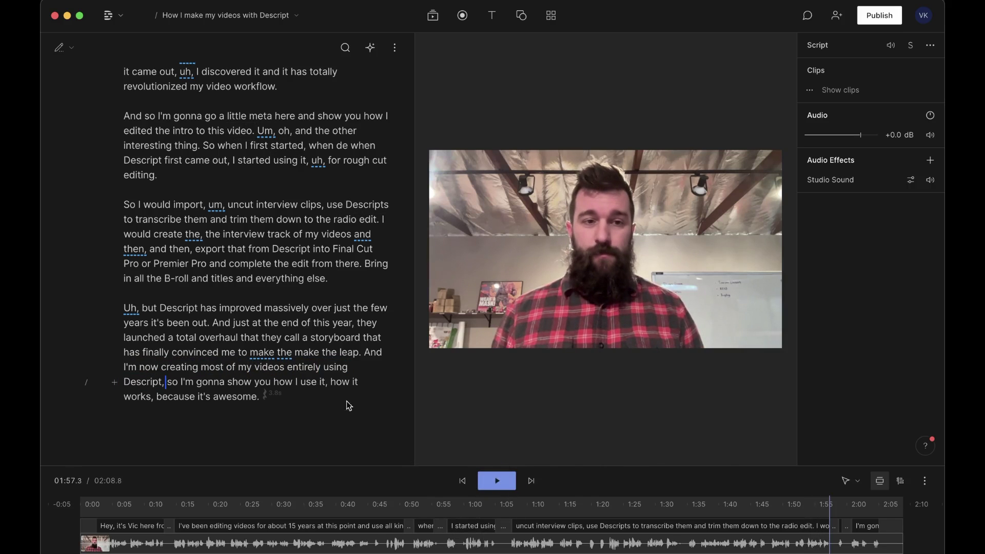
{"action": "scroll", "coordinate": [312, 347], "scroll_direction": "up", "scroll_amount": 5}
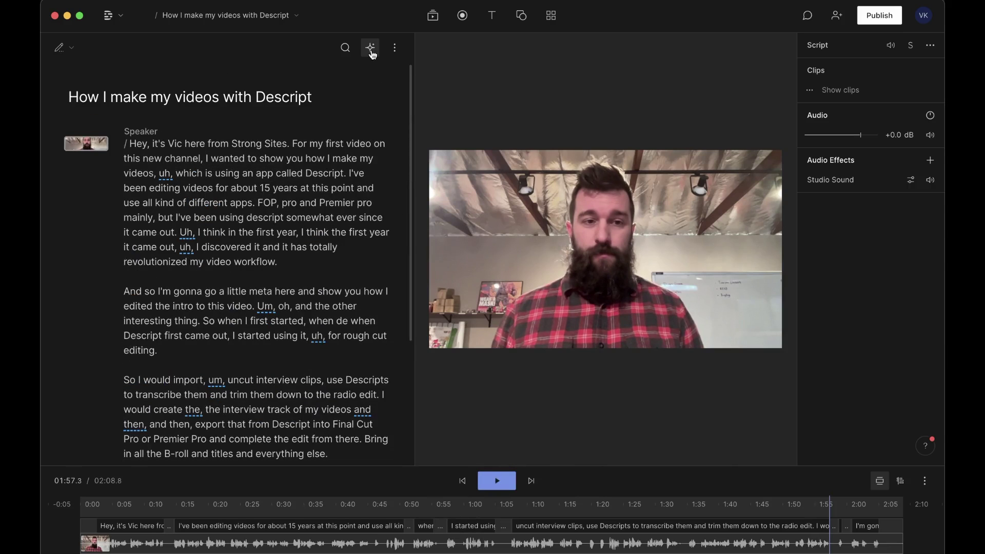
Run Remove filler words from AI actions, trimming the video from 02:08.8 to 01:53.7
{"action": "left_click", "coordinate": [371, 49]}
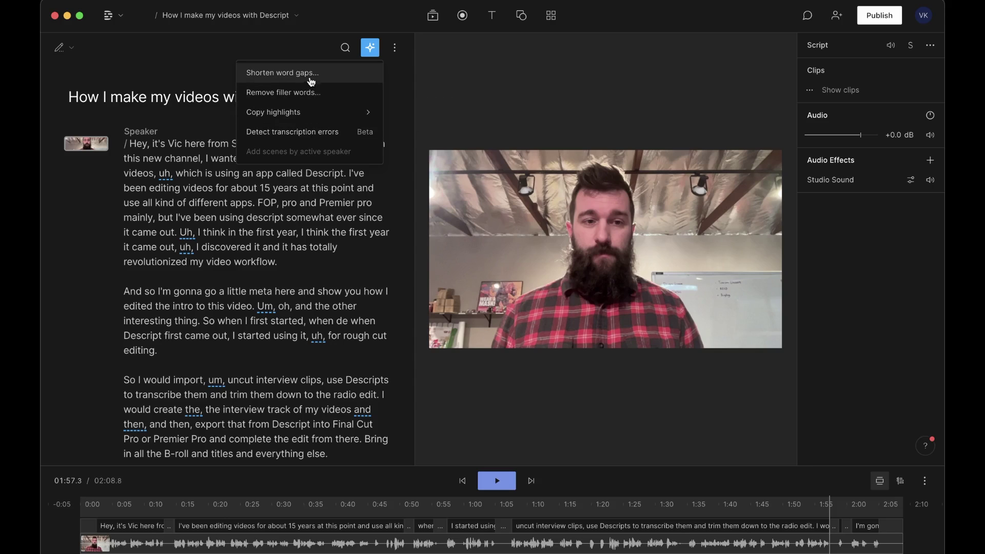
{"action": "left_click", "coordinate": [313, 96]}
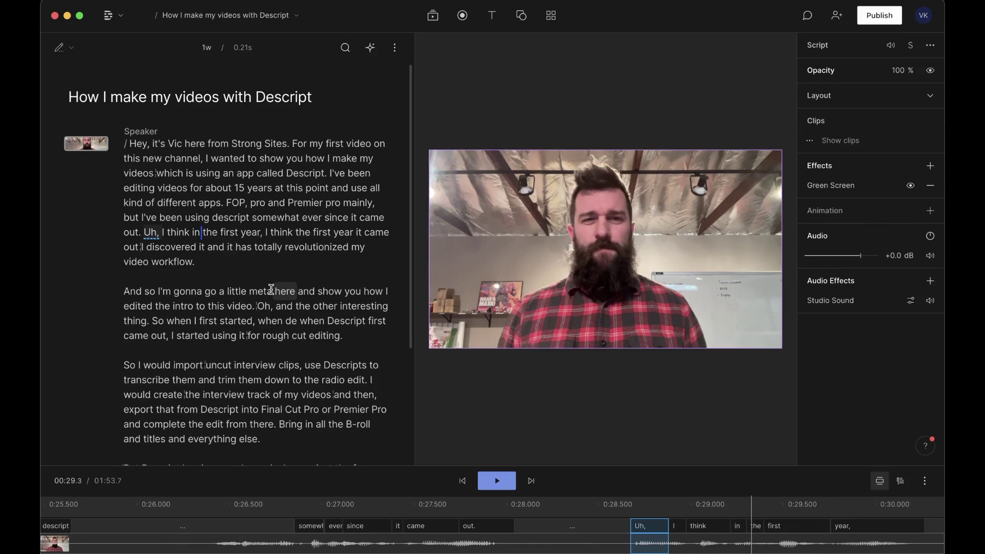
{"action": "scroll", "coordinate": [271, 290], "scroll_direction": "down", "scroll_amount": 3}
{"action": "scroll", "coordinate": [271, 290], "scroll_direction": "up", "scroll_amount": 3}
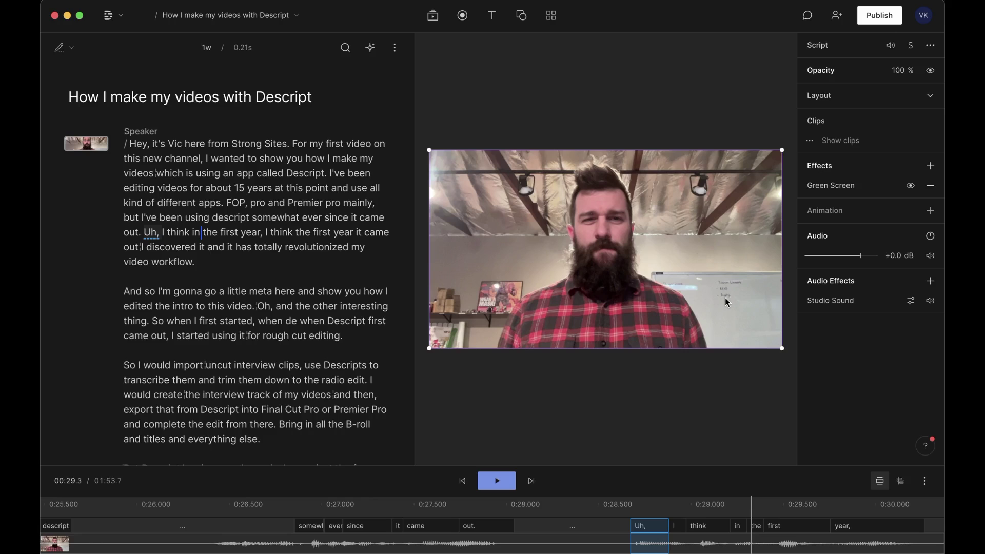
{"action": "scroll", "coordinate": [312, 283], "scroll_direction": "down", "scroll_amount": 3}
{"action": "scroll", "coordinate": [312, 282], "scroll_direction": "up", "scroll_amount": 3}
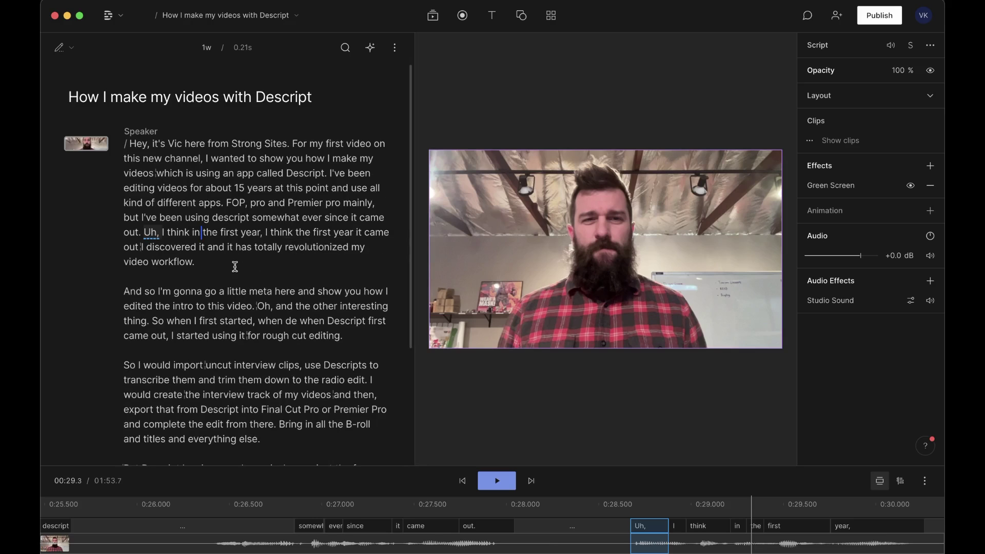
{"action": "scroll", "coordinate": [259, 231], "scroll_direction": "down", "scroll_amount": 3}
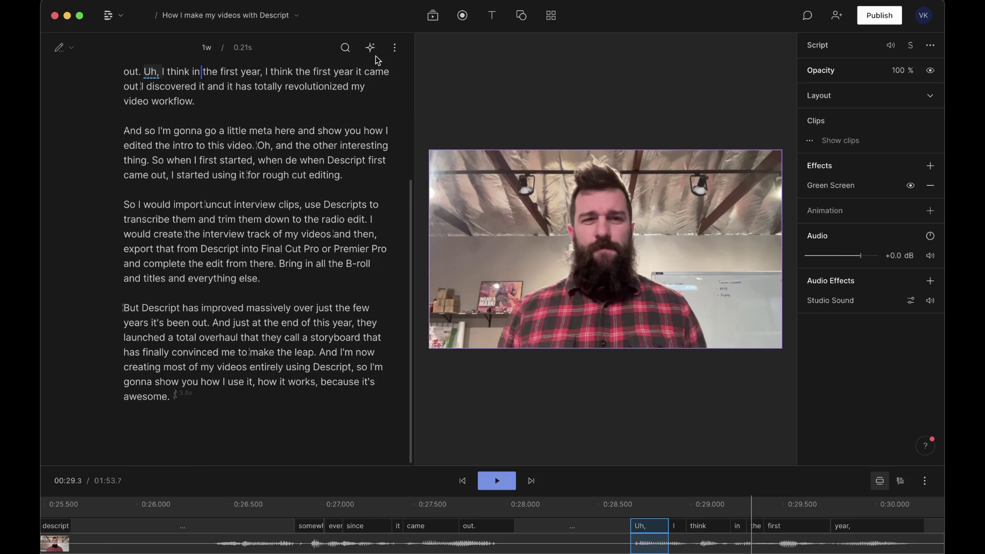
Shorten word gaps of 2 s or more to 1 second, bringing the video to 01:50.1
{"action": "left_click", "coordinate": [378, 48]}
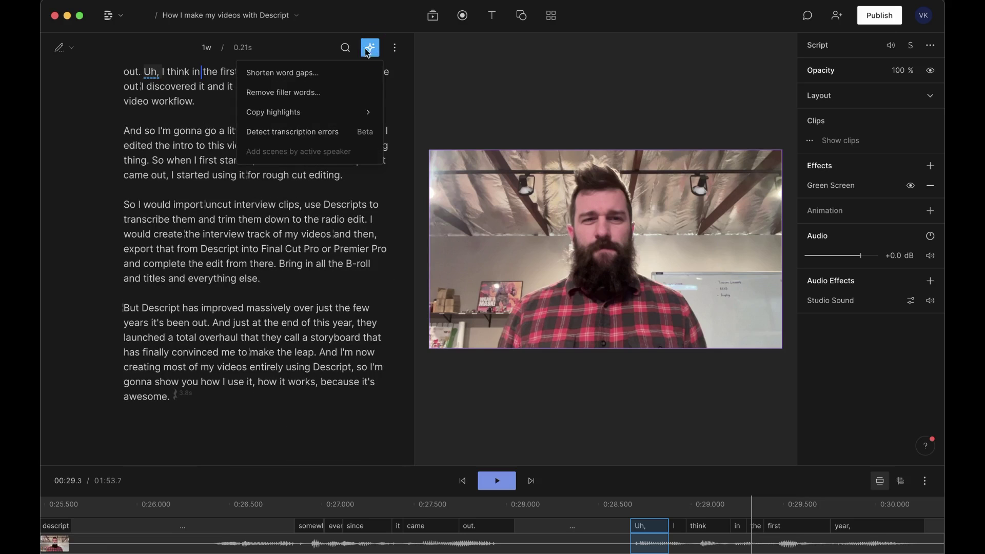
{"action": "left_click", "coordinate": [341, 72]}
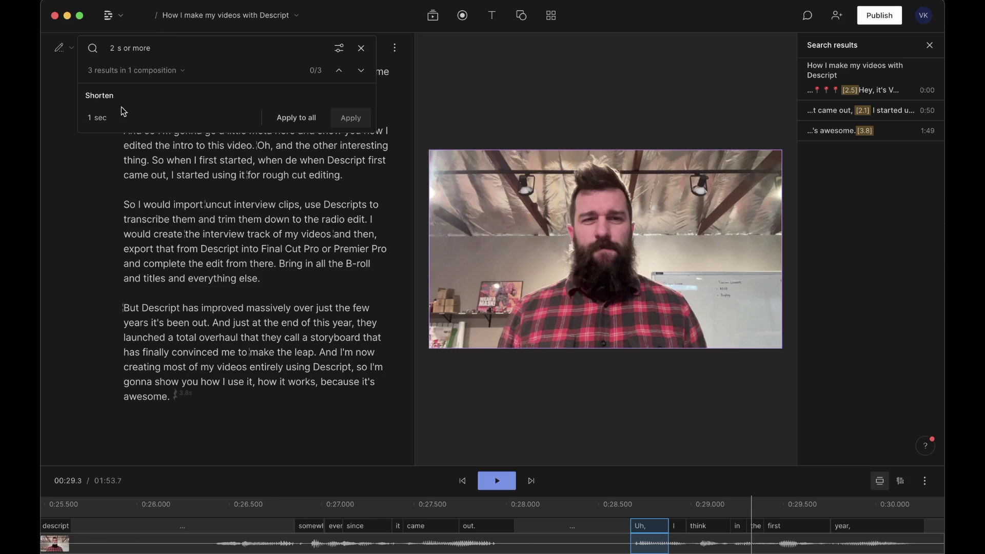
{"action": "double_click", "coordinate": [111, 46]}
{"action": "left_click", "coordinate": [887, 91]}
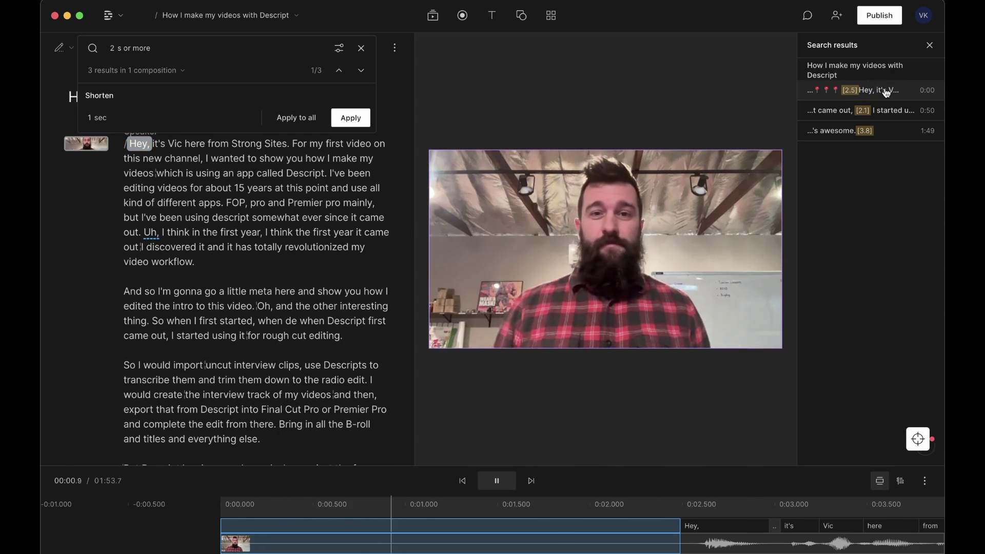
{"action": "left_click", "coordinate": [351, 117]}
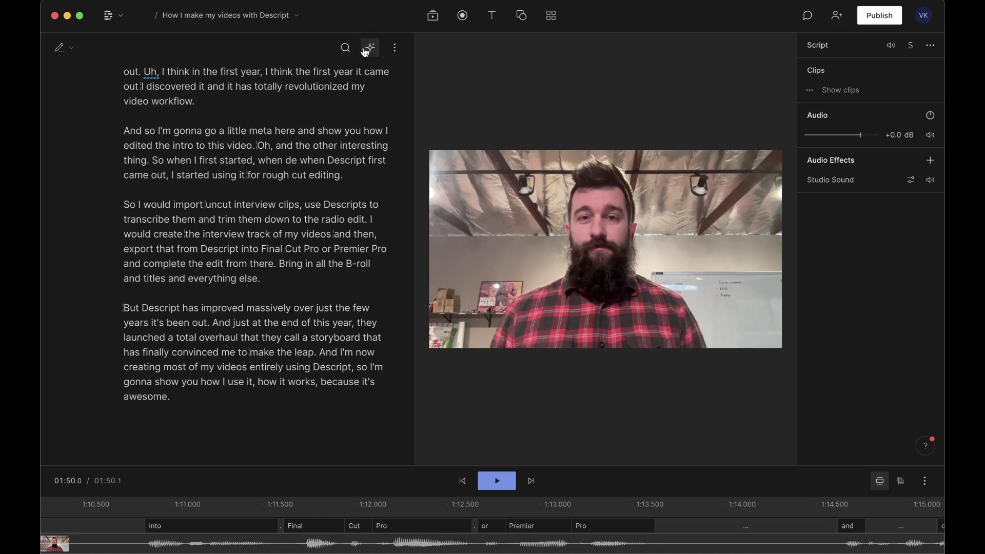
{"action": "left_click", "coordinate": [370, 47]}
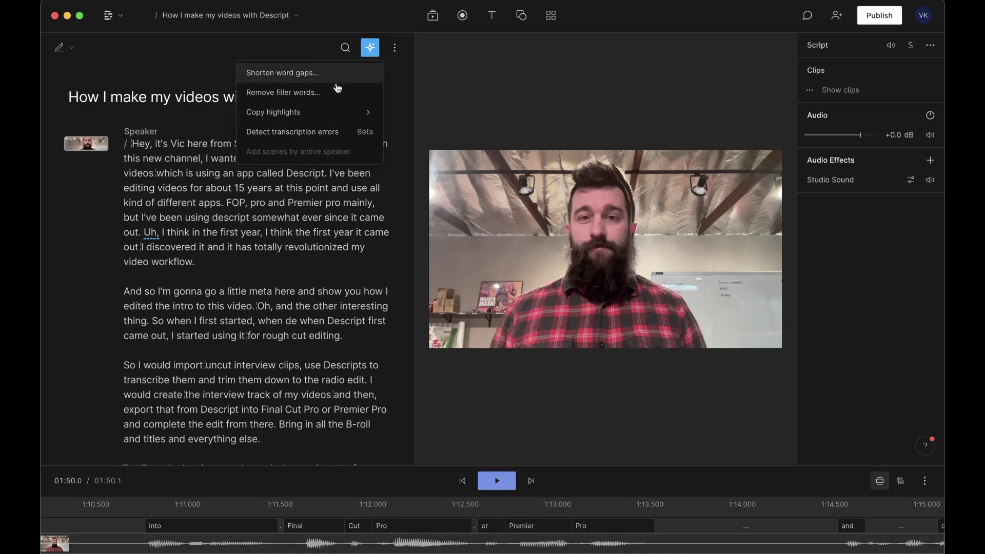
Correct the misheard transcript word 'FOP' to 'Final Cut'
{"action": "left_click", "coordinate": [372, 49]}
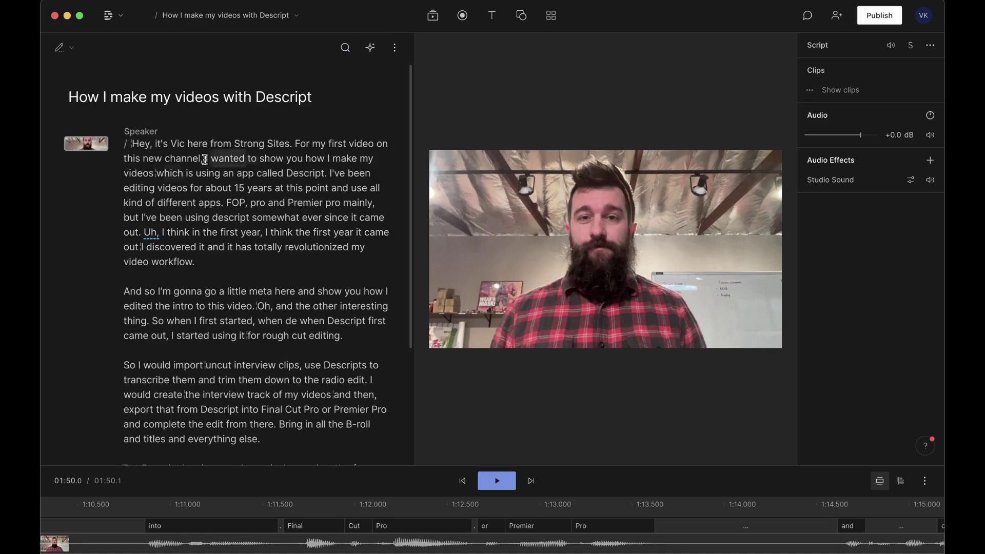
{"action": "right_click", "coordinate": [137, 143]}
{"action": "key", "text": "Escape"}
{"action": "left_click", "coordinate": [248, 202]}
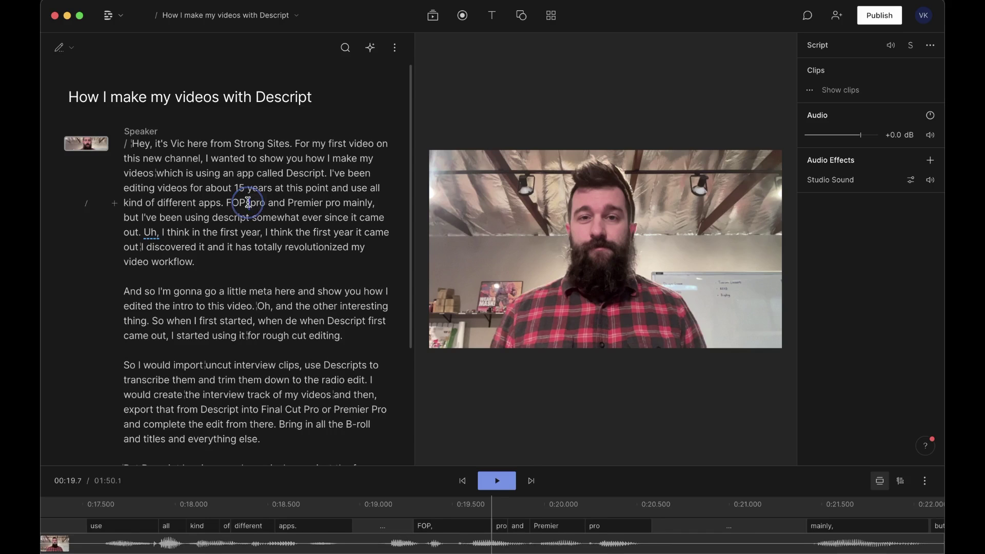
{"action": "key", "text": "BackSpace"}
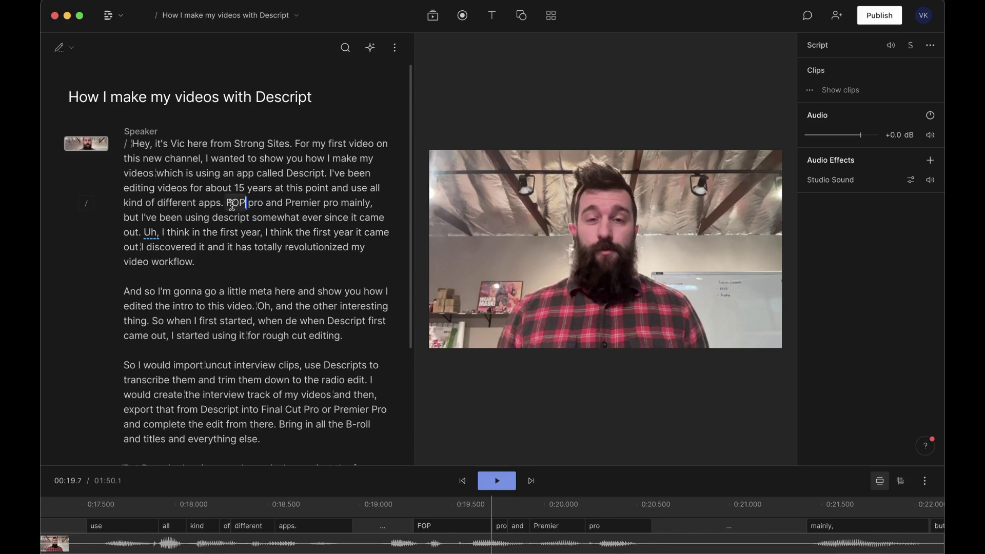
{"action": "double_click", "coordinate": [233, 204]}
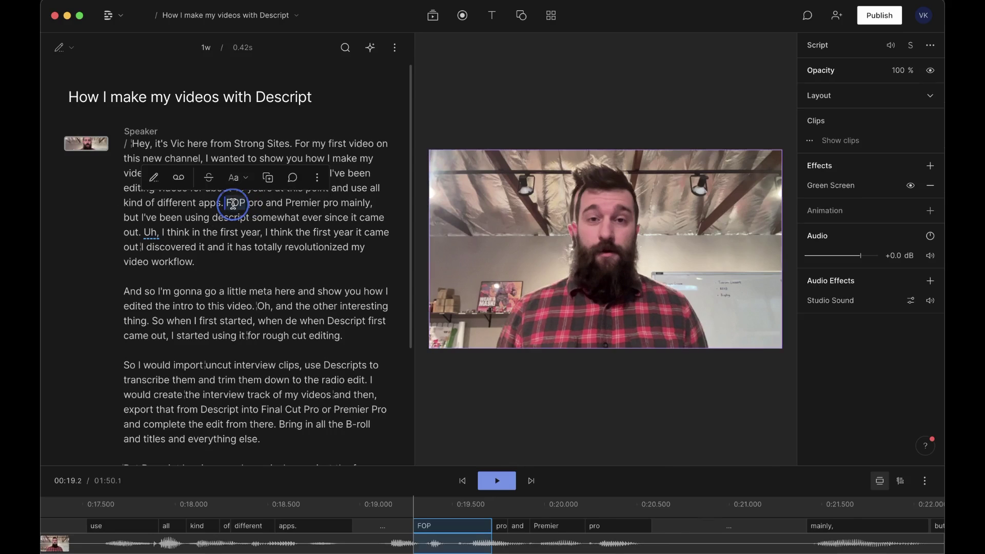
{"action": "left_click", "coordinate": [154, 177]}
{"action": "type", "text": "Final Cut"}
{"action": "key", "text": "Return"}
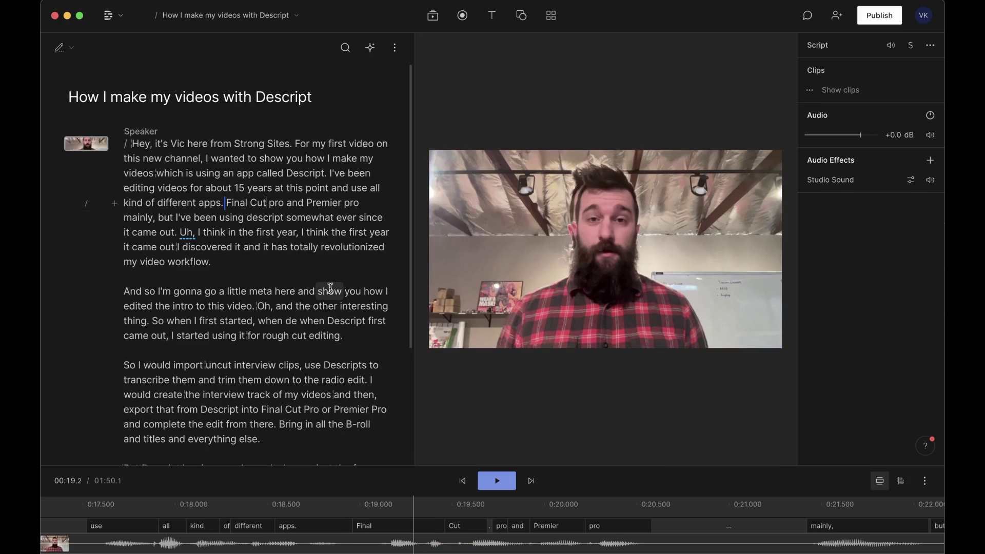
Delete the rambling 'Uh, I think in the first year' passage, bringing the video to 01:43.0
{"action": "scroll", "coordinate": [330, 287], "scroll_direction": "down", "scroll_amount": 1}
{"action": "scroll", "coordinate": [330, 288], "scroll_direction": "down", "scroll_amount": 3}
{"action": "left_click_drag", "start_coordinate": [179, 194], "coordinate": [240, 212]}
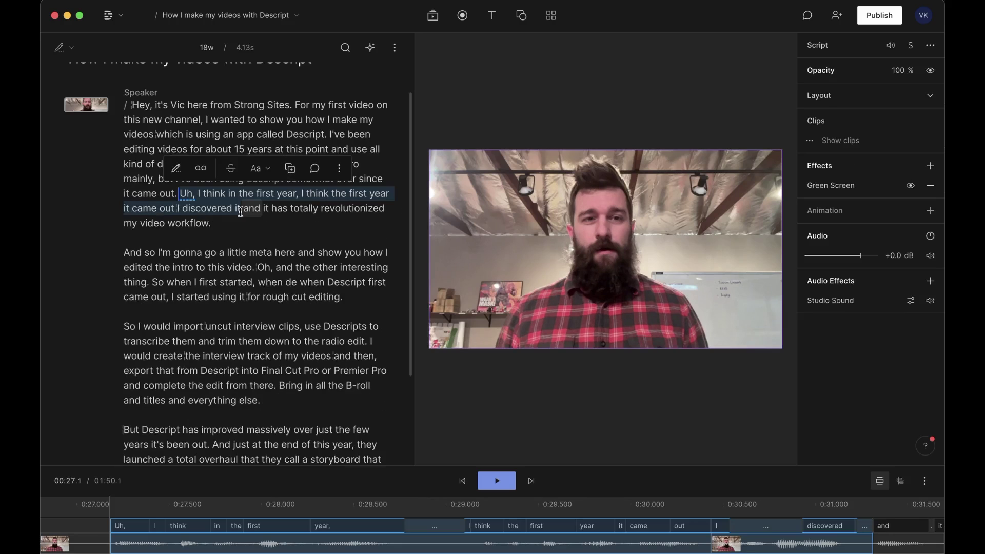
{"action": "key", "text": "BackSpace"}
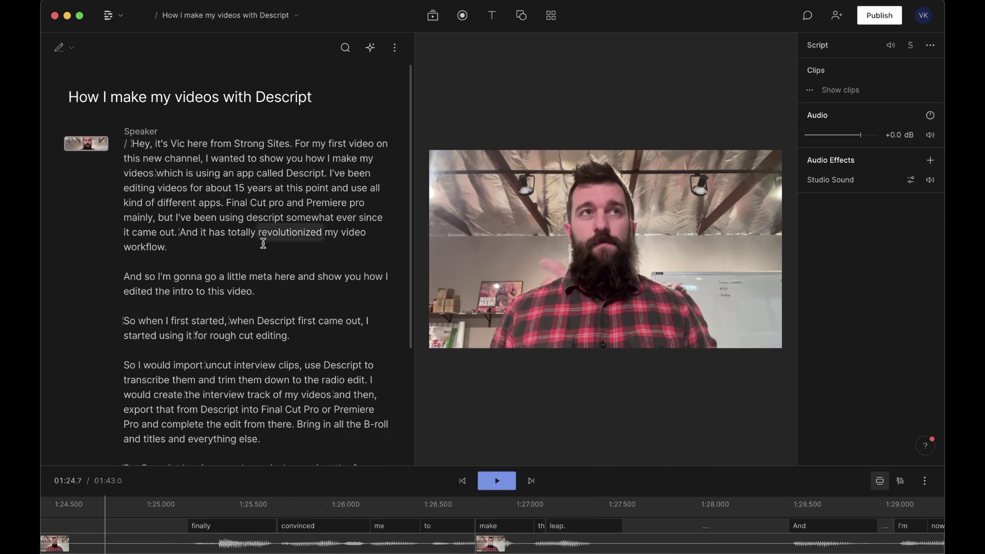
{"action": "scroll", "coordinate": [263, 243], "scroll_direction": "down", "scroll_amount": 10}
{"action": "scroll", "coordinate": [263, 244], "scroll_direction": "up", "scroll_amount": 10}
Browse the media library's stock video, photos, GIFs, stickers, backgrounds, music and Sound Fx, then show the Text options
{"action": "left_click", "coordinate": [431, 17]}
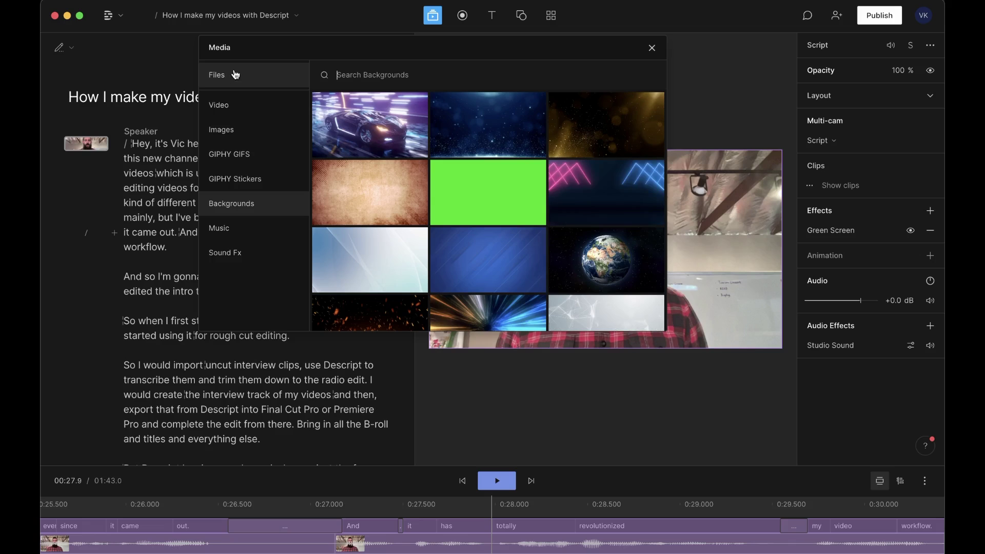
{"action": "left_click", "coordinate": [231, 105]}
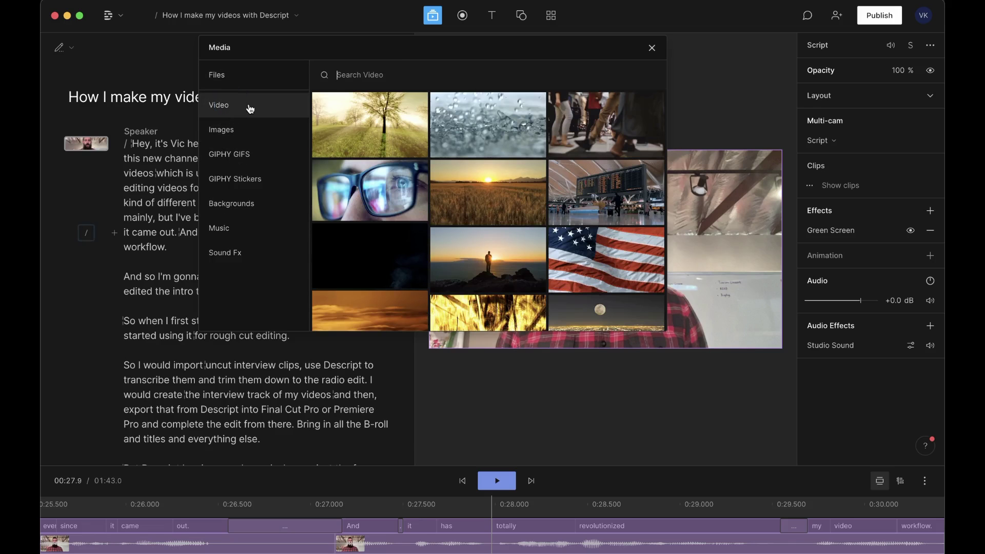
{"action": "left_click", "coordinate": [233, 133]}
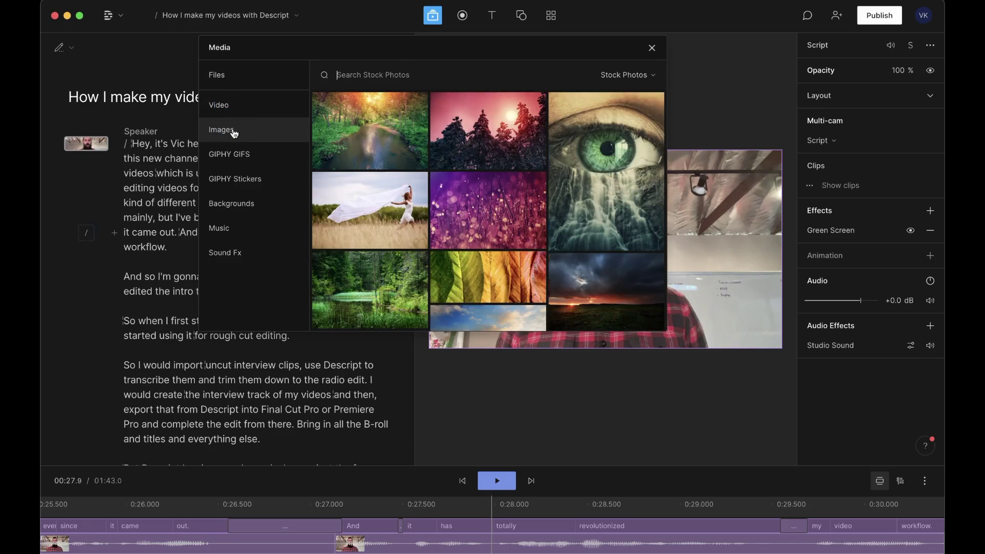
{"action": "left_click", "coordinate": [242, 154]}
{"action": "left_click", "coordinate": [250, 179]}
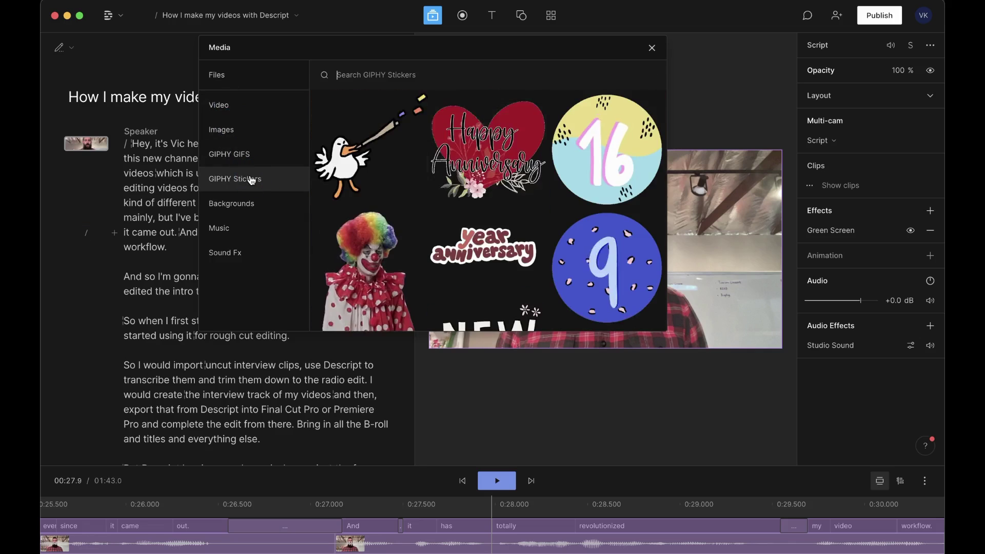
{"action": "left_click", "coordinate": [257, 205]}
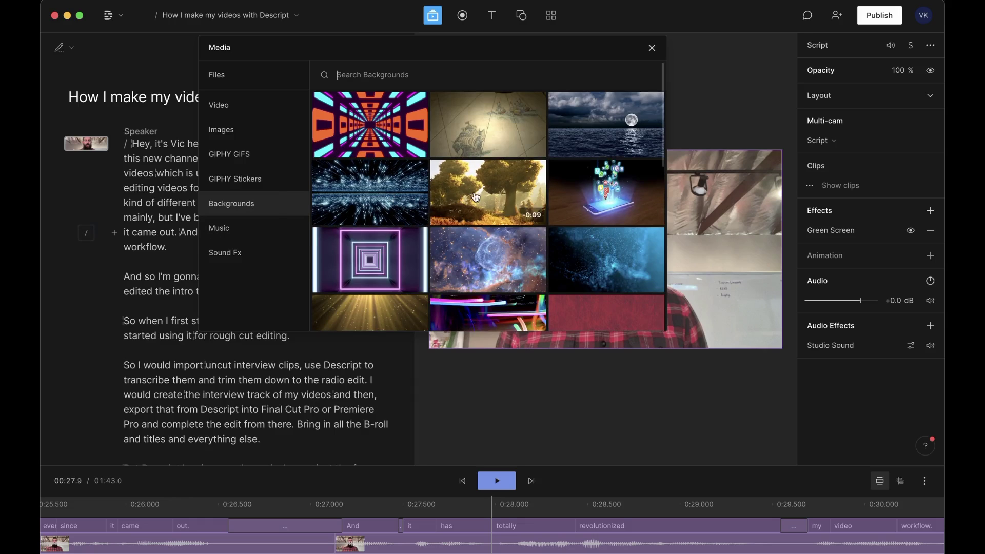
{"action": "left_click", "coordinate": [262, 225]}
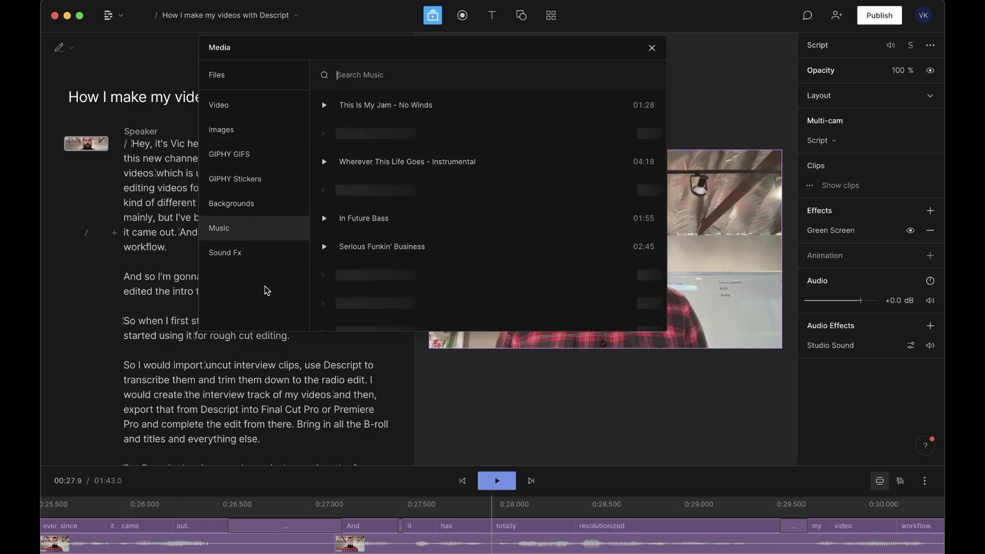
{"action": "left_click", "coordinate": [259, 254]}
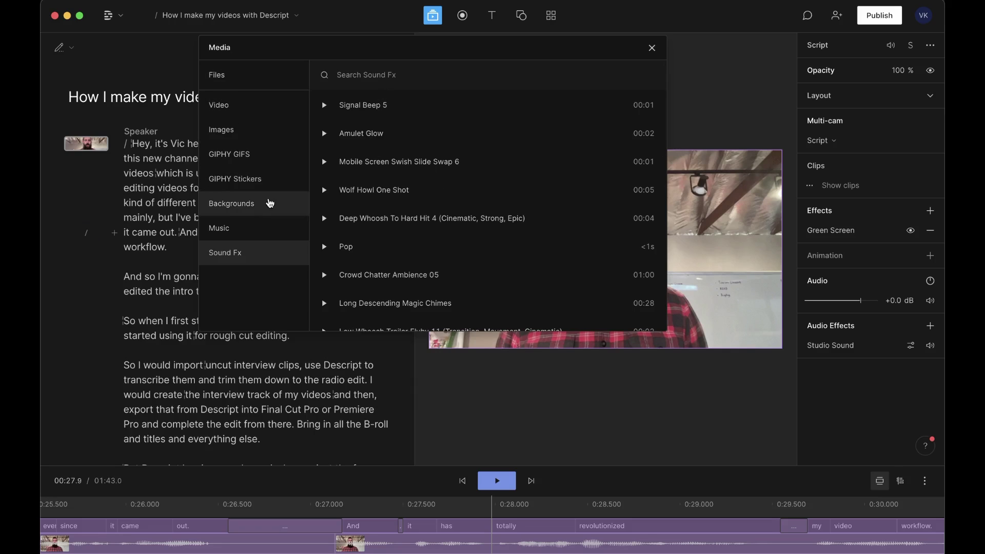
{"action": "left_click", "coordinate": [432, 16]}
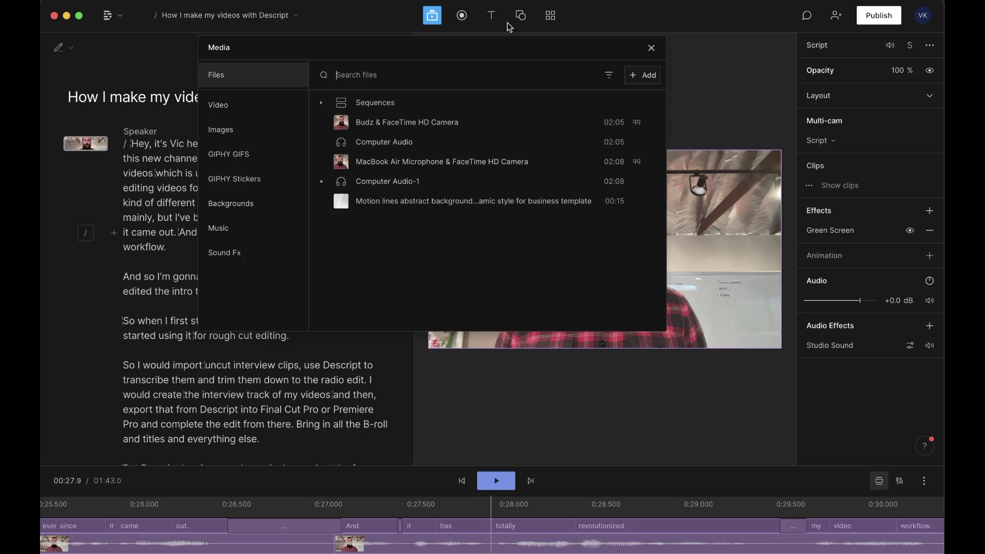
{"action": "left_click", "coordinate": [491, 15]}
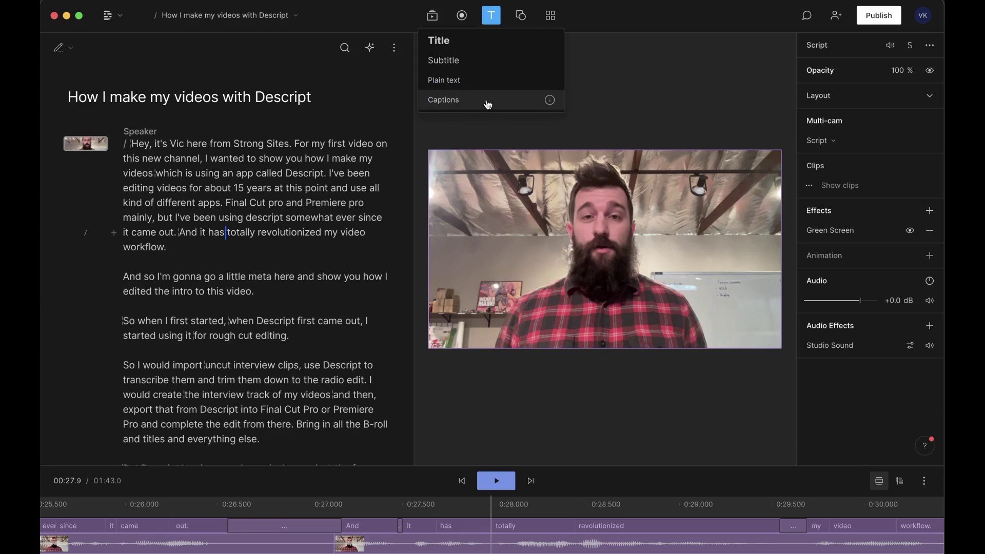
Add automatic captions and preview them playing from about 0:27.5
{"action": "left_click", "coordinate": [473, 107]}
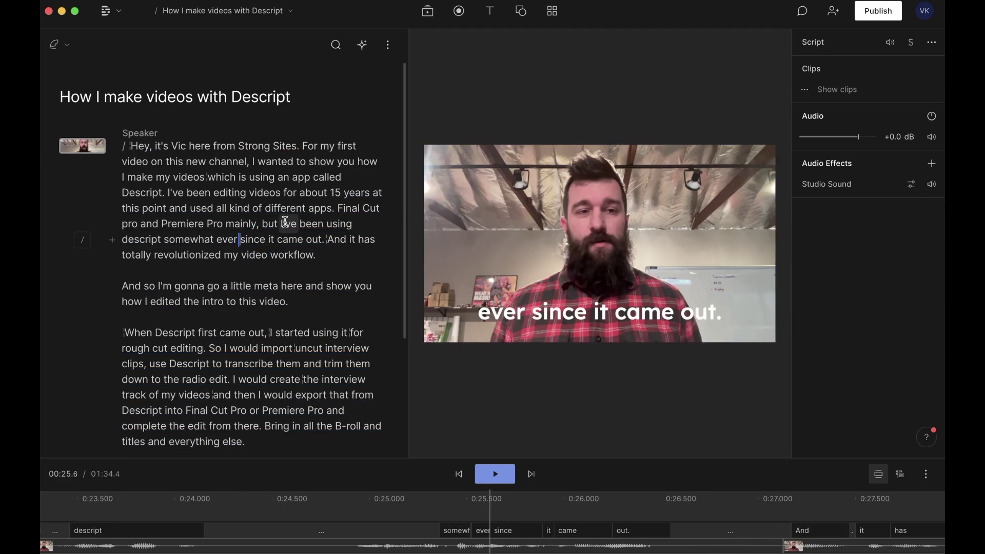
{"action": "left_click", "coordinate": [590, 311]}
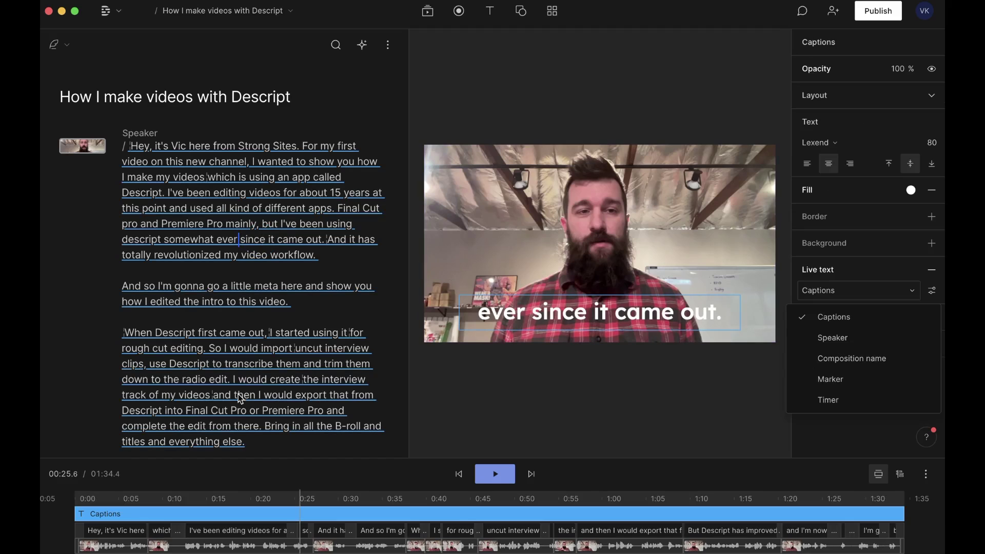
{"action": "left_click", "coordinate": [316, 500]}
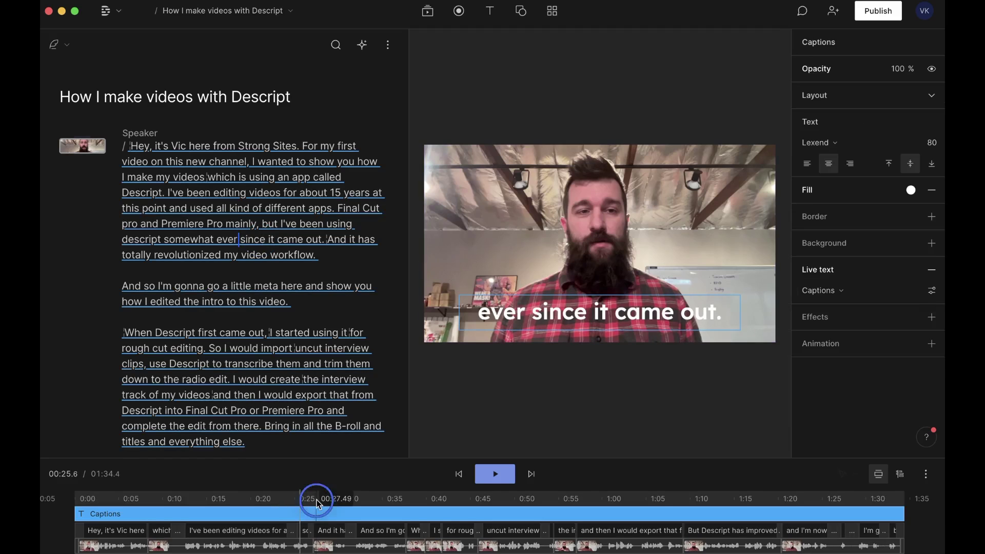
{"action": "left_click", "coordinate": [317, 500]}
{"action": "key", "text": "space"}
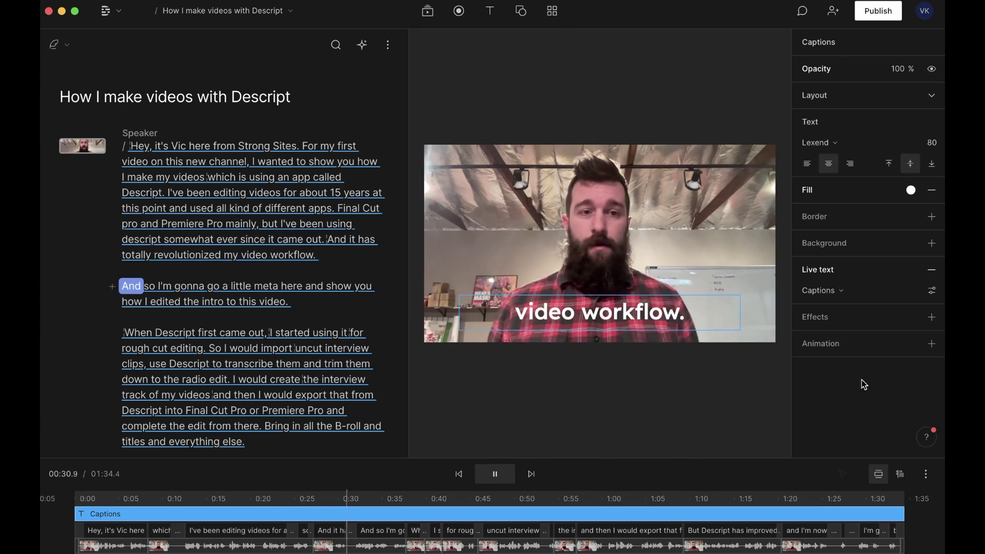
{"action": "left_click", "coordinate": [857, 290]}
{"action": "left_click", "coordinate": [829, 321]}
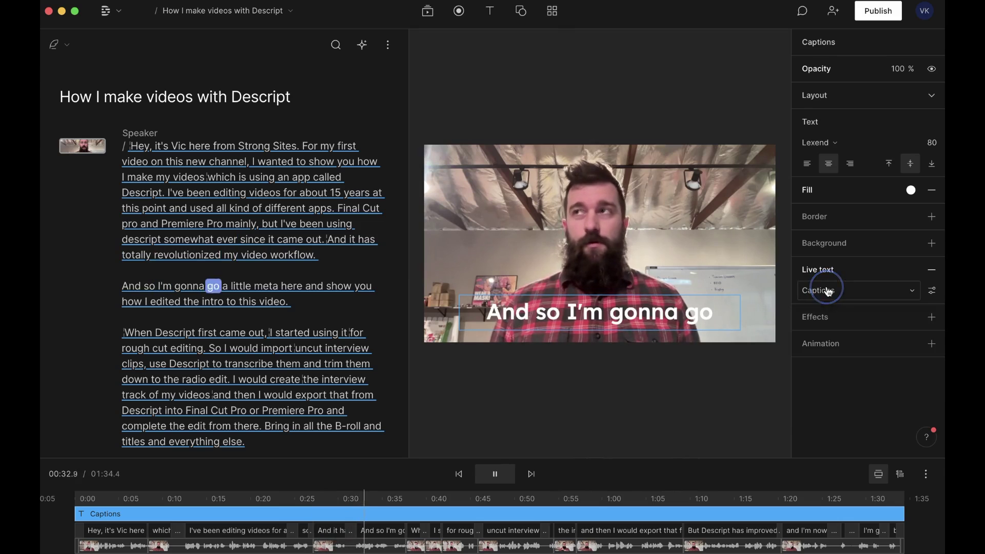
Try the Karaoke and then Clean caption styles, then remove the live captions
{"action": "left_click", "coordinate": [932, 291]}
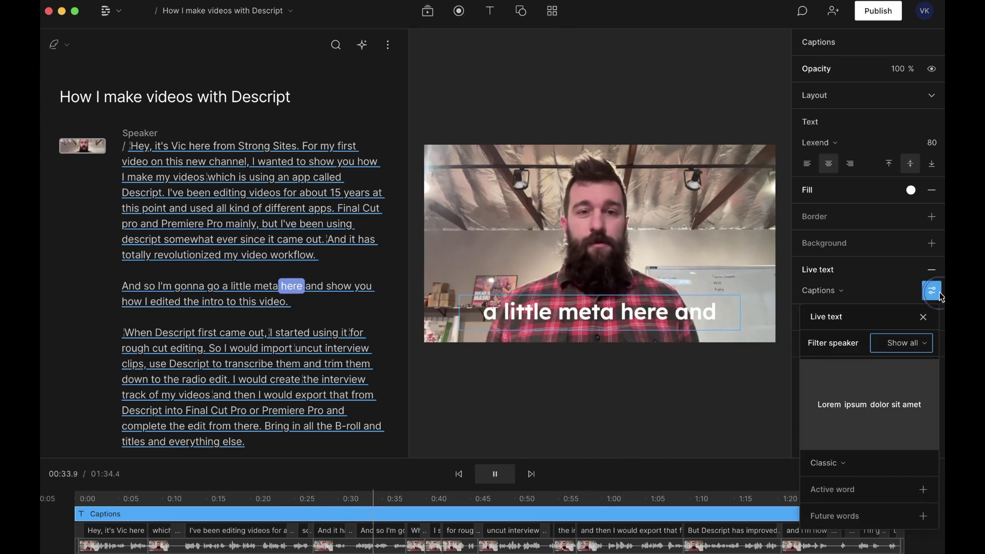
{"action": "left_click", "coordinate": [827, 463]}
{"action": "left_click", "coordinate": [825, 487]}
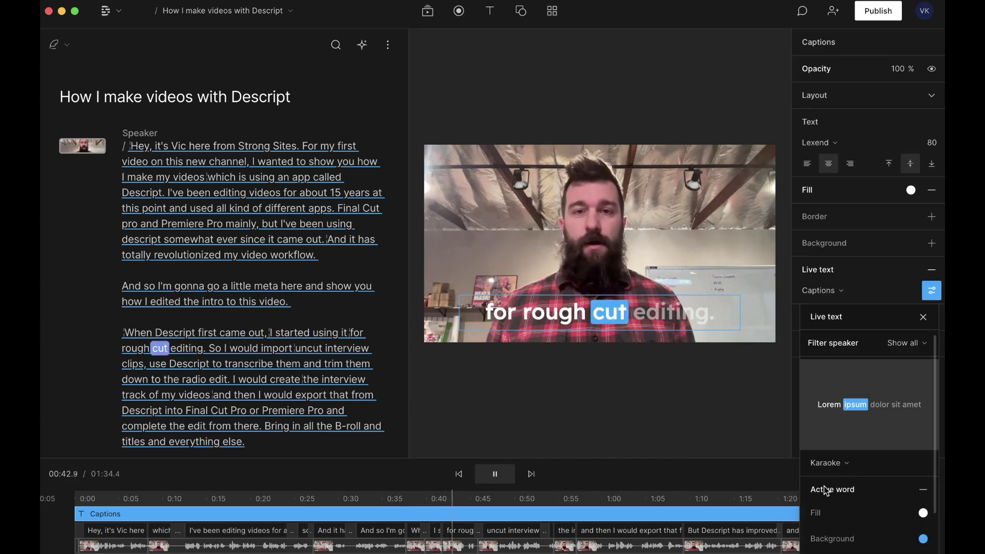
{"action": "key", "text": "space"}
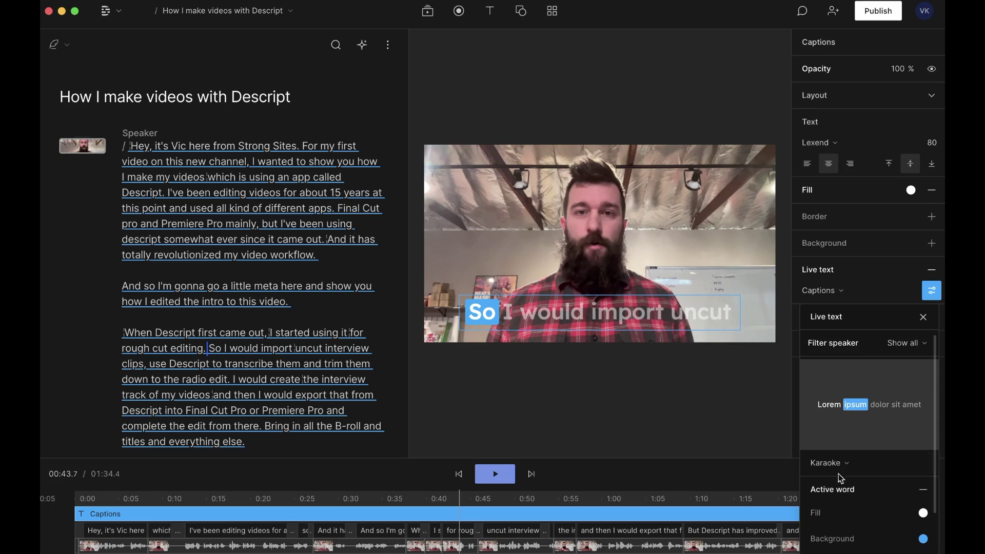
{"action": "left_click", "coordinate": [832, 463]}
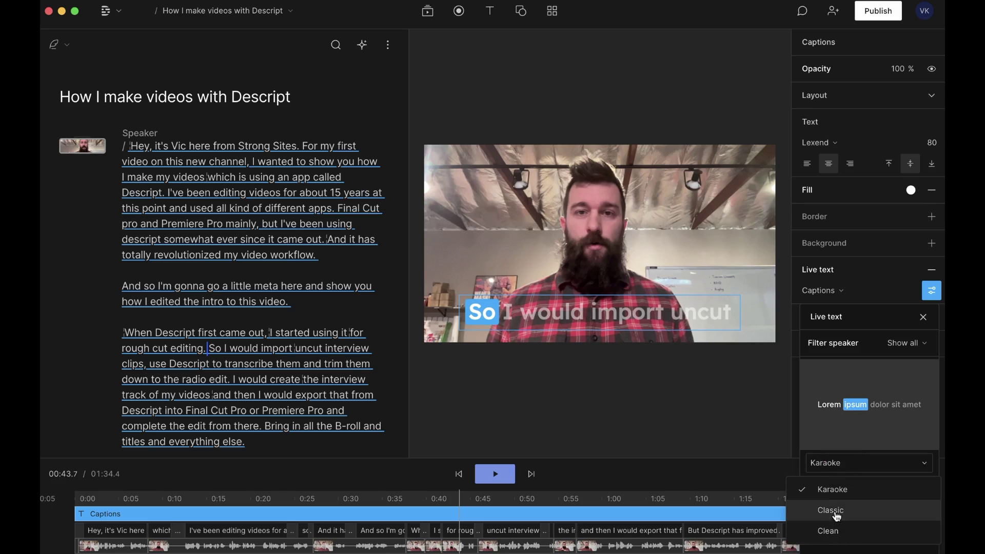
{"action": "left_click", "coordinate": [828, 531]}
{"action": "key", "text": "space"}
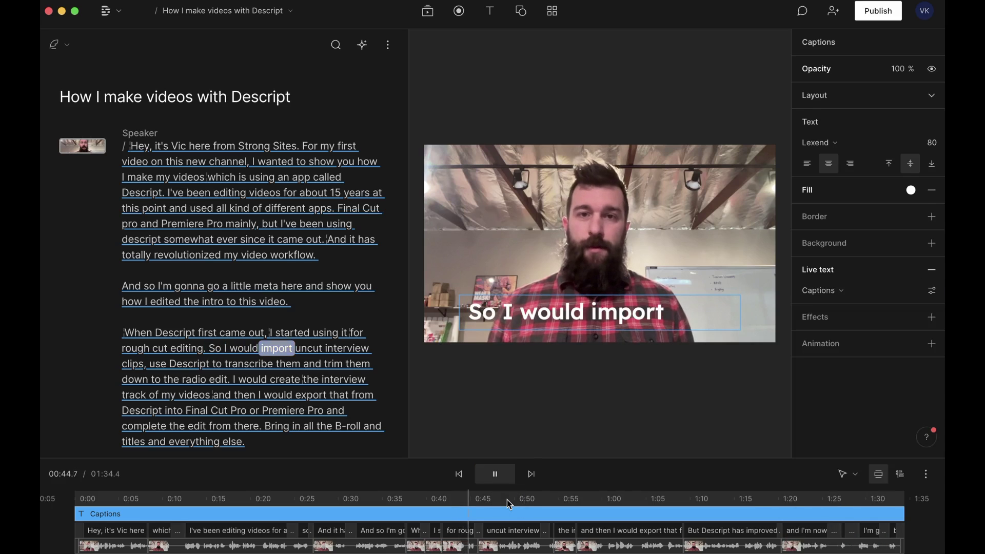
{"action": "key", "text": "space"}
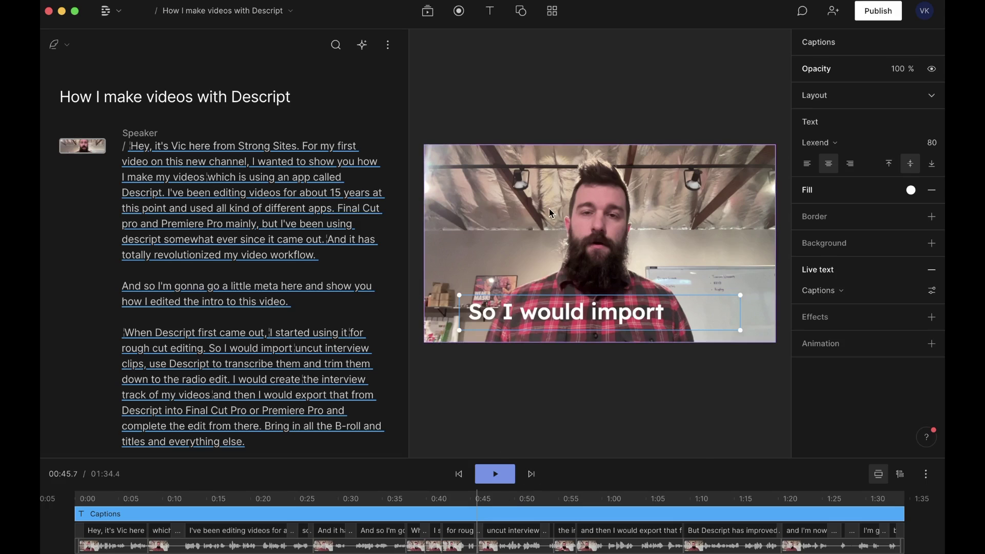
{"action": "left_click", "coordinate": [935, 271]}
{"action": "key", "text": "Delete"}
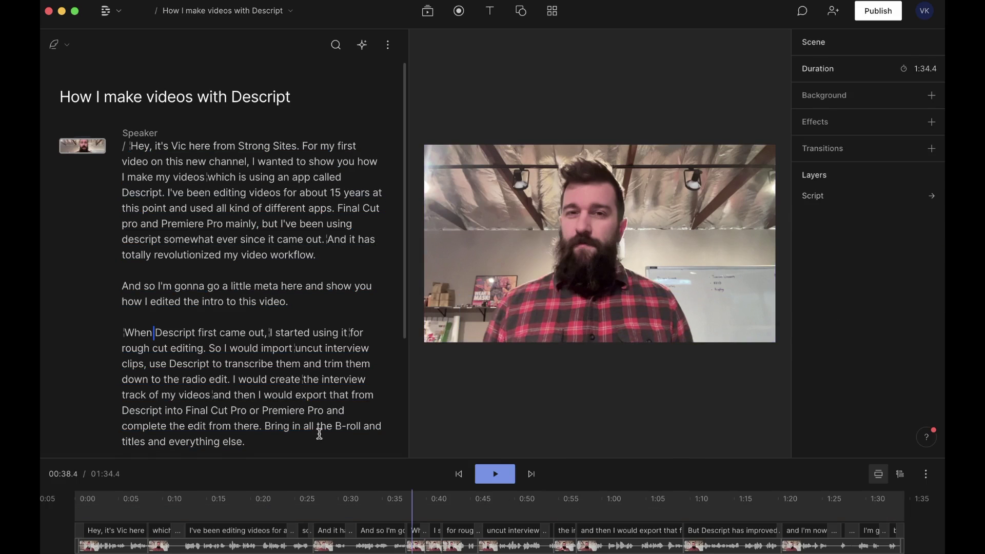
{"action": "left_click", "coordinate": [421, 12]}
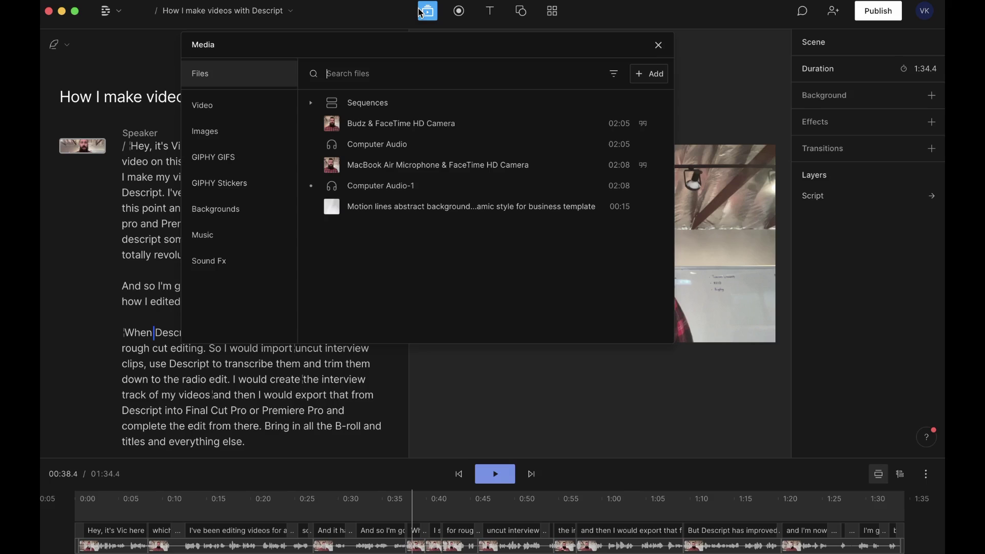
{"action": "left_click", "coordinate": [460, 12]}
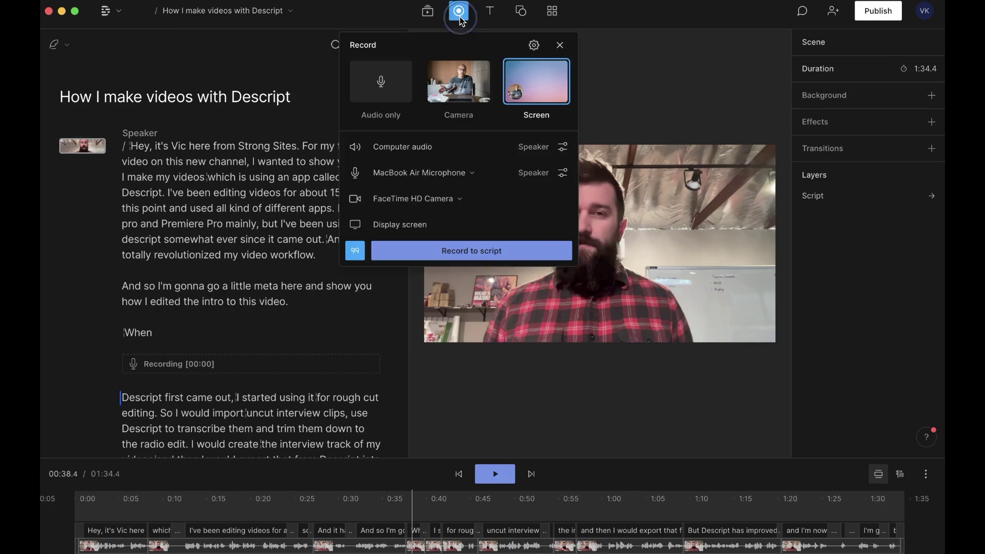
{"action": "left_click", "coordinate": [491, 14]}
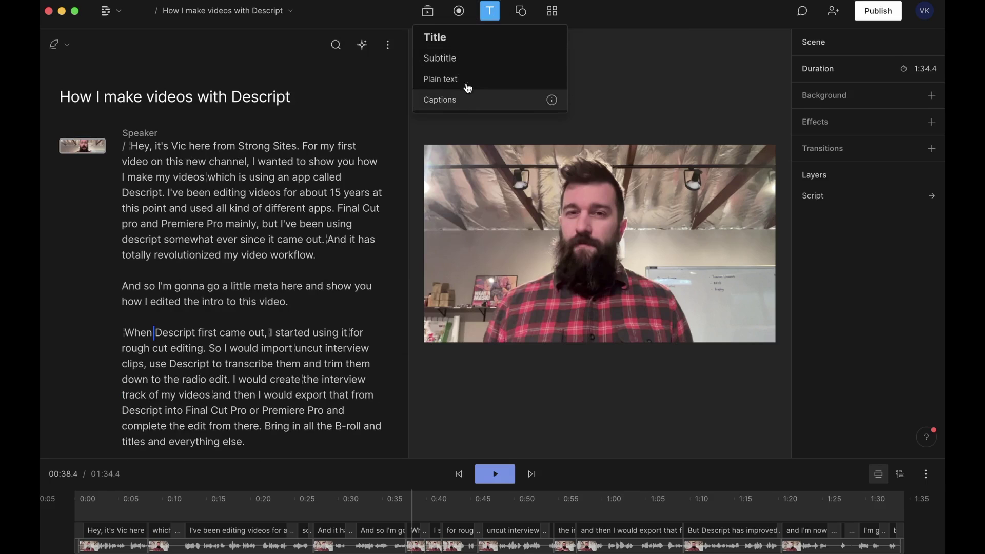
{"action": "left_click", "coordinate": [530, 15]}
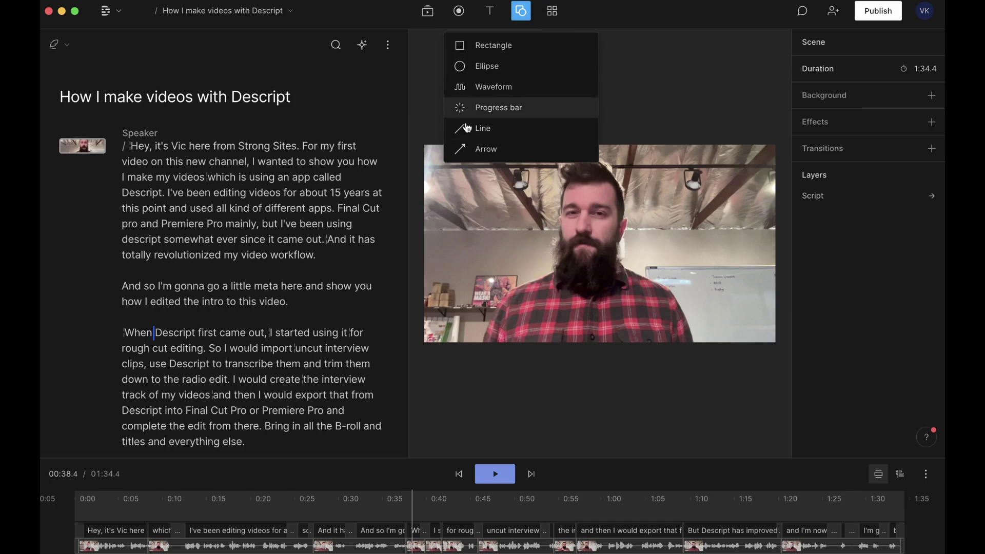
{"action": "left_click", "coordinate": [501, 106]}
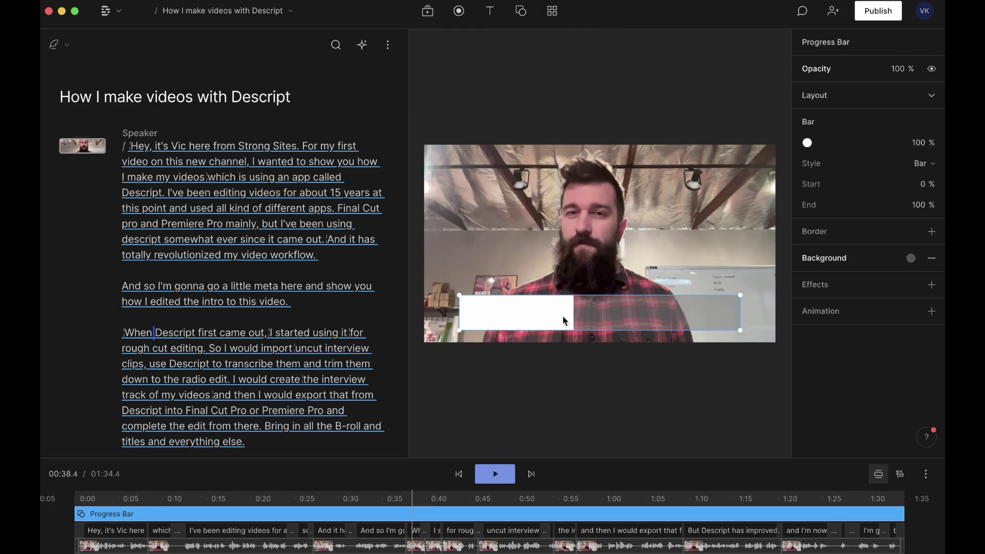
{"action": "left_click_drag", "start_coordinate": [552, 325], "coordinate": [516, 337]}
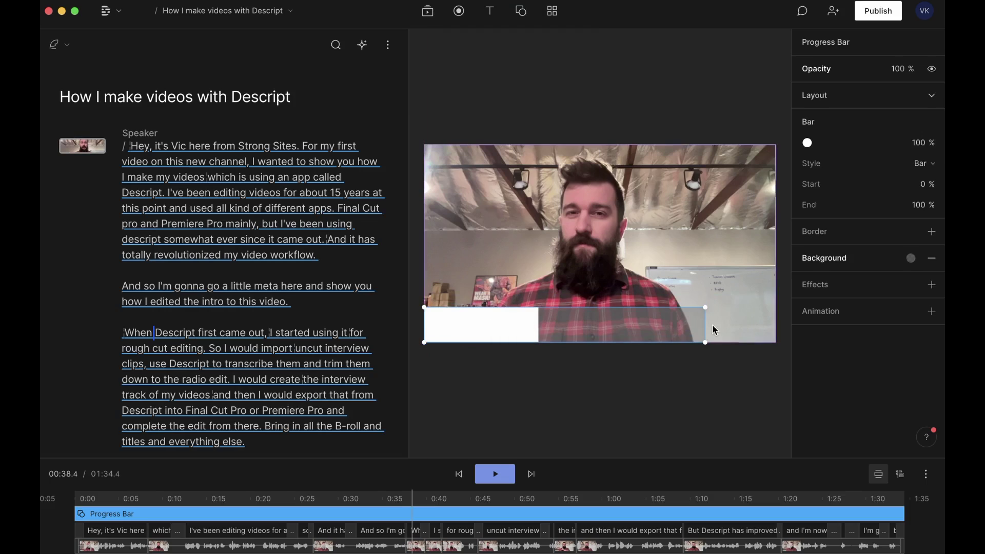
{"action": "left_click_drag", "start_coordinate": [707, 307], "coordinate": [780, 313]}
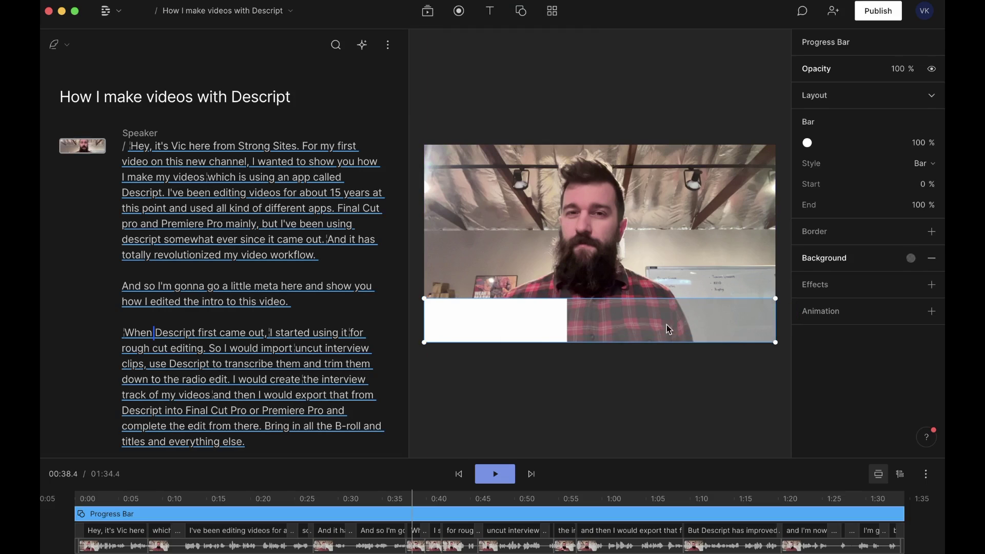
{"action": "left_click", "coordinate": [436, 122]}
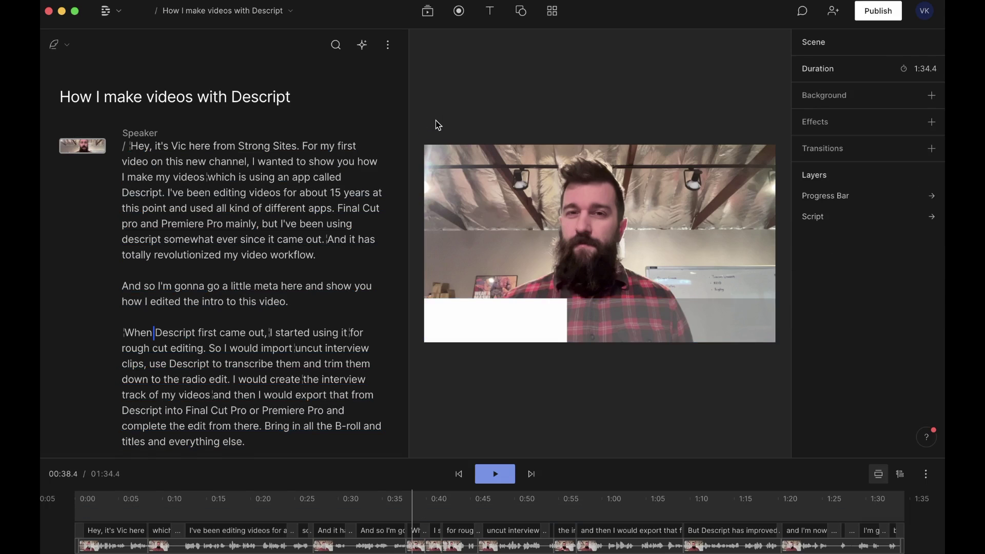
{"action": "left_click", "coordinate": [434, 180]}
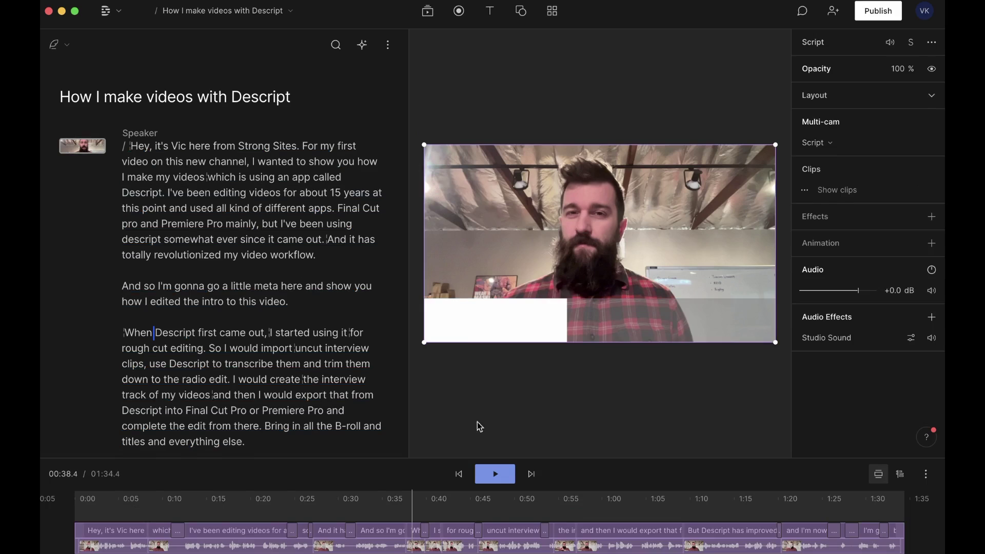
{"action": "left_click", "coordinate": [473, 399]}
{"action": "left_click", "coordinate": [443, 275]}
{"action": "key", "text": "space"}
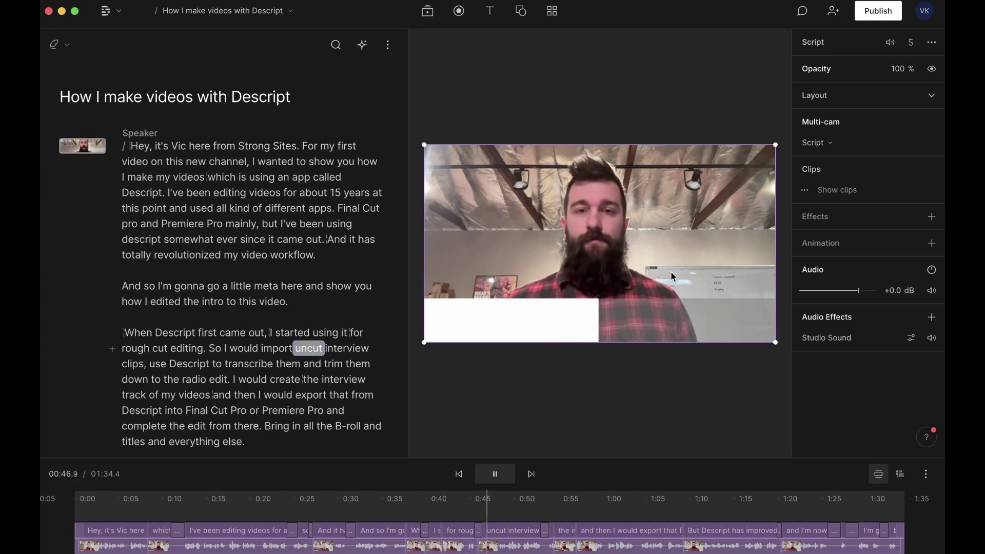
{"action": "key", "text": "space"}
{"action": "left_click", "coordinate": [641, 336]}
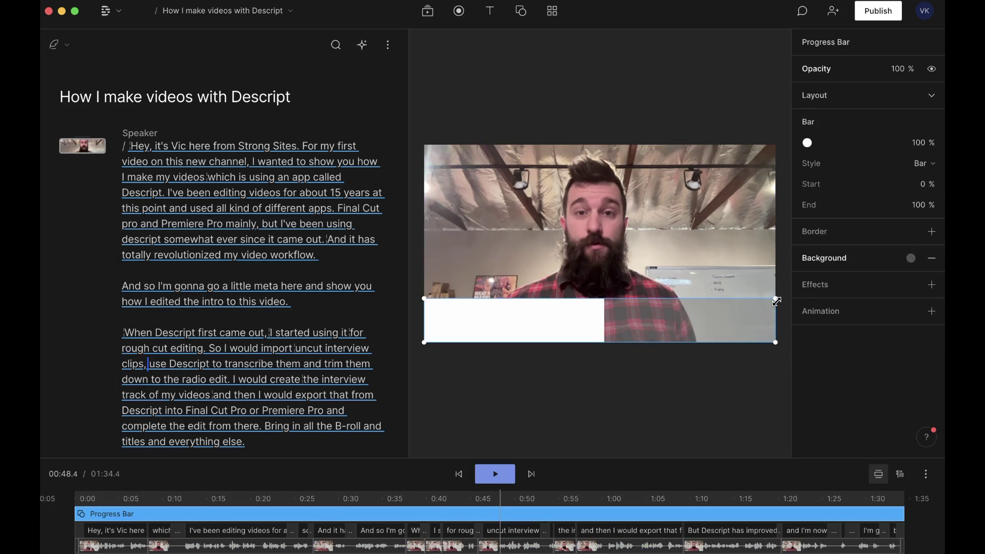
{"action": "left_click_drag", "start_coordinate": [776, 301], "coordinate": [775, 338]}
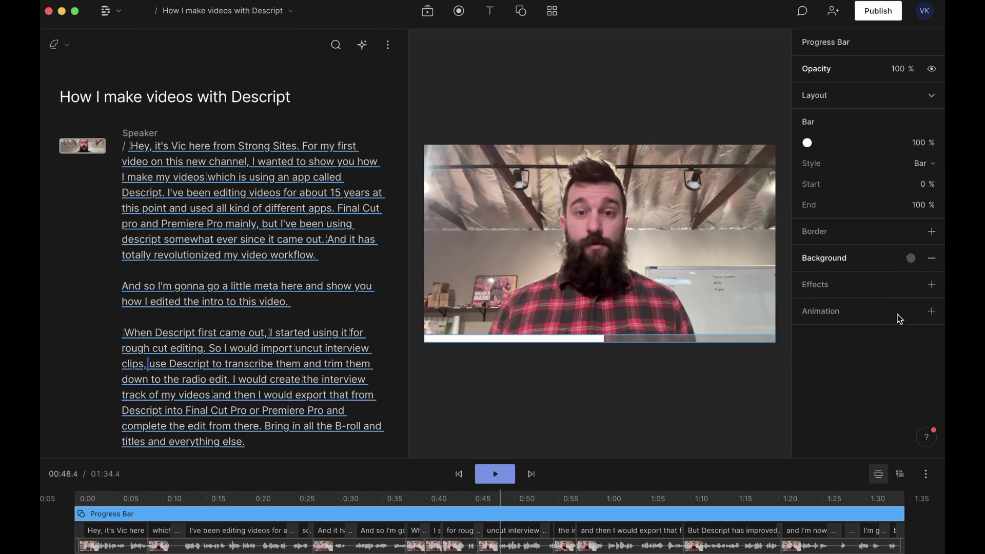
{"action": "left_click", "coordinate": [564, 247]}
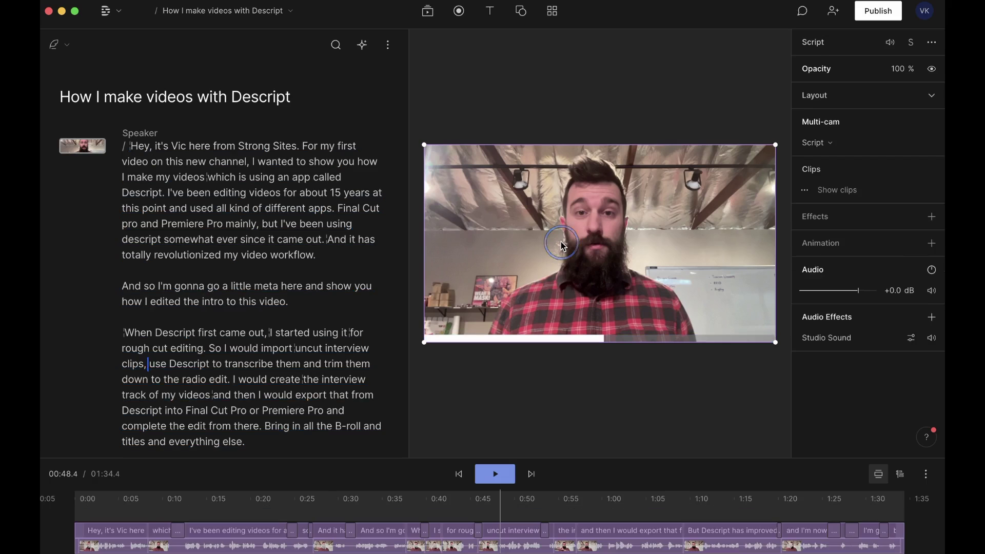
{"action": "left_click", "coordinate": [578, 116]}
{"action": "key", "text": "space"}
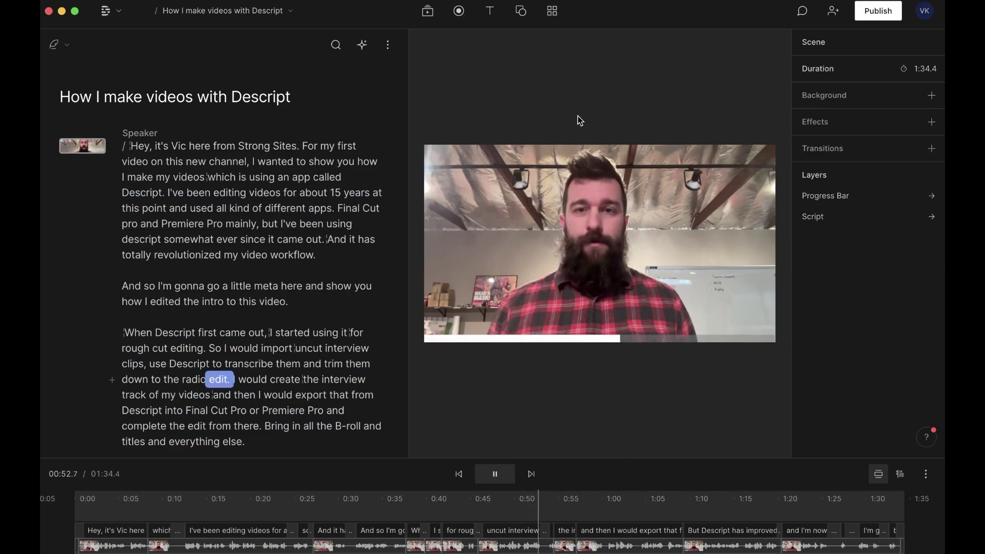
{"action": "key", "text": "space"}
Replace the progress bar with an audio waveform stretched along the bottom of the video
{"action": "left_click", "coordinate": [606, 338]}
{"action": "key", "text": "Delete"}
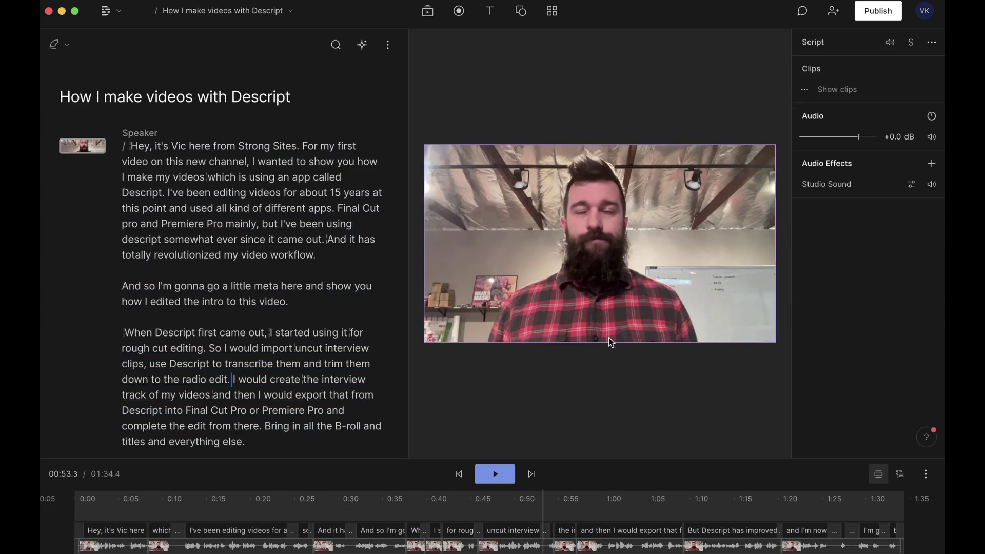
{"action": "left_click", "coordinate": [516, 9]}
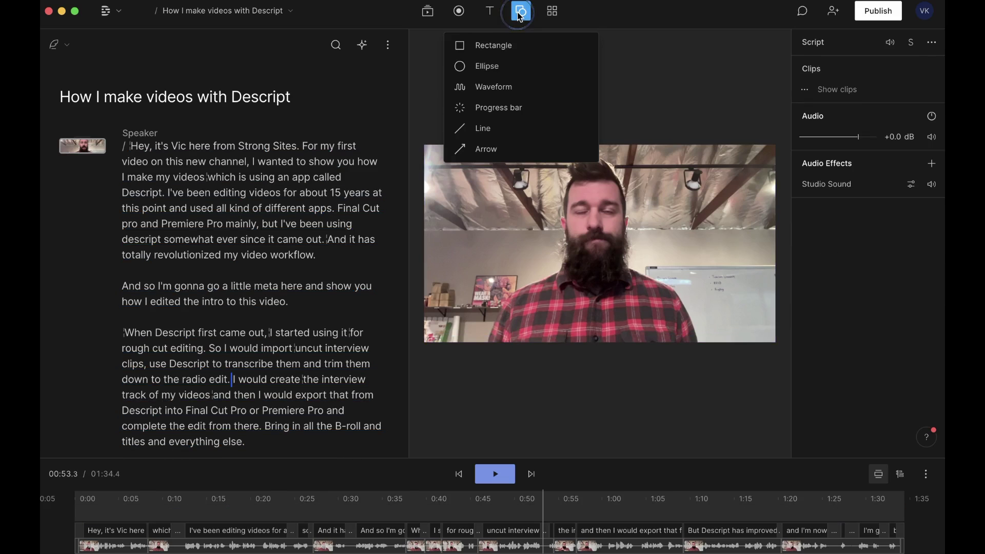
{"action": "left_click", "coordinate": [501, 95]}
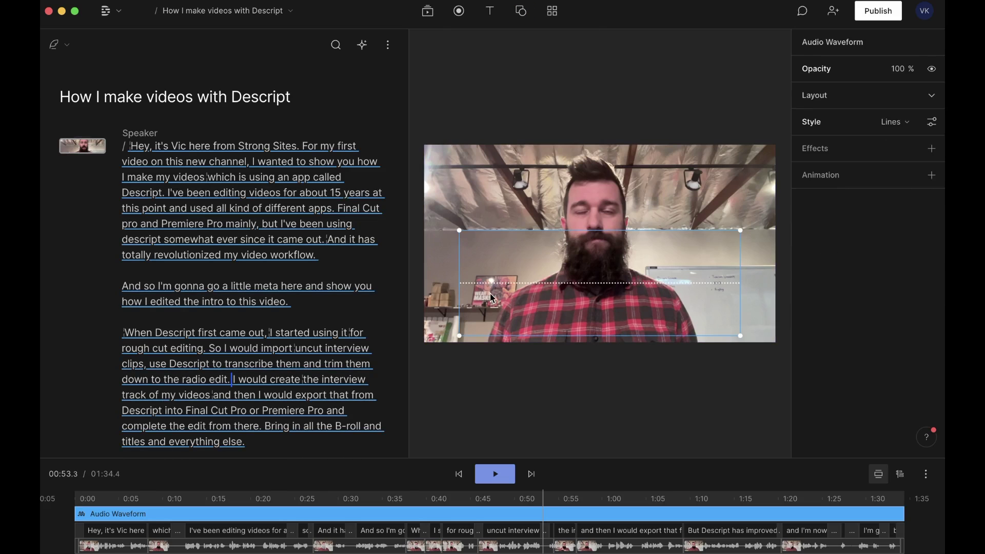
{"action": "left_click_drag", "start_coordinate": [459, 230], "coordinate": [422, 304]}
{"action": "left_click_drag", "start_coordinate": [748, 337], "coordinate": [776, 347]}
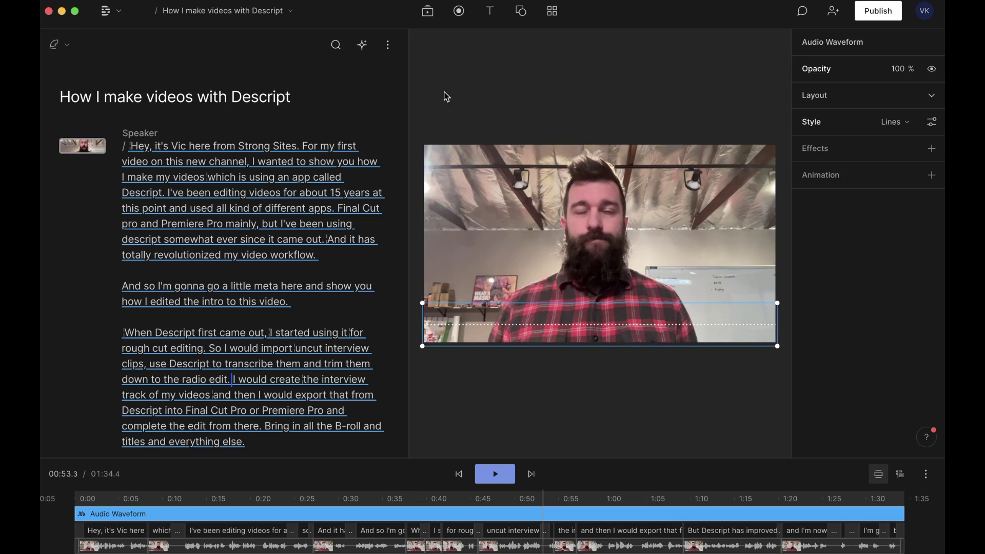
Play the video to preview the waveform pulsing with the speech
{"action": "left_click", "coordinate": [443, 120]}
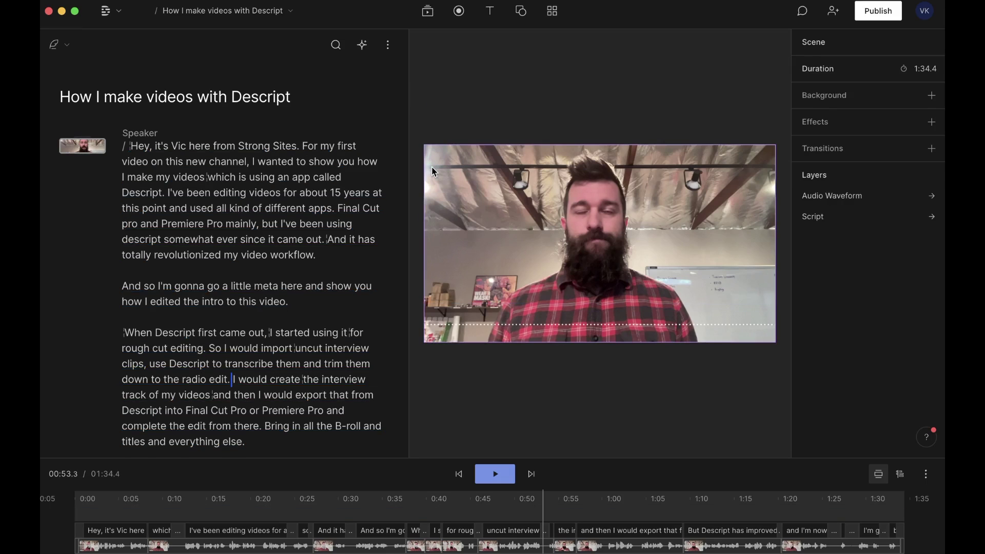
{"action": "left_click", "coordinate": [433, 125]}
{"action": "key", "text": "space"}
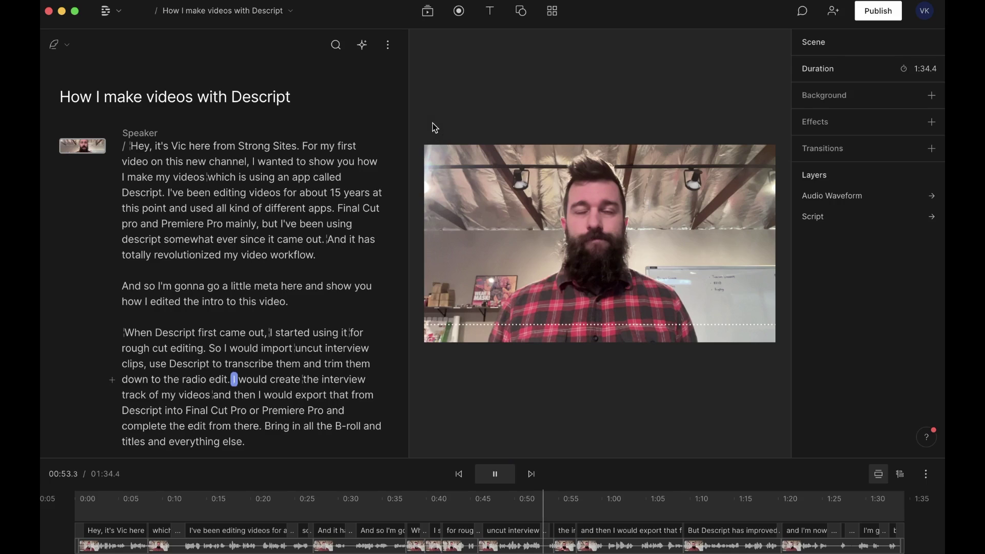
{"action": "key", "text": "space"}
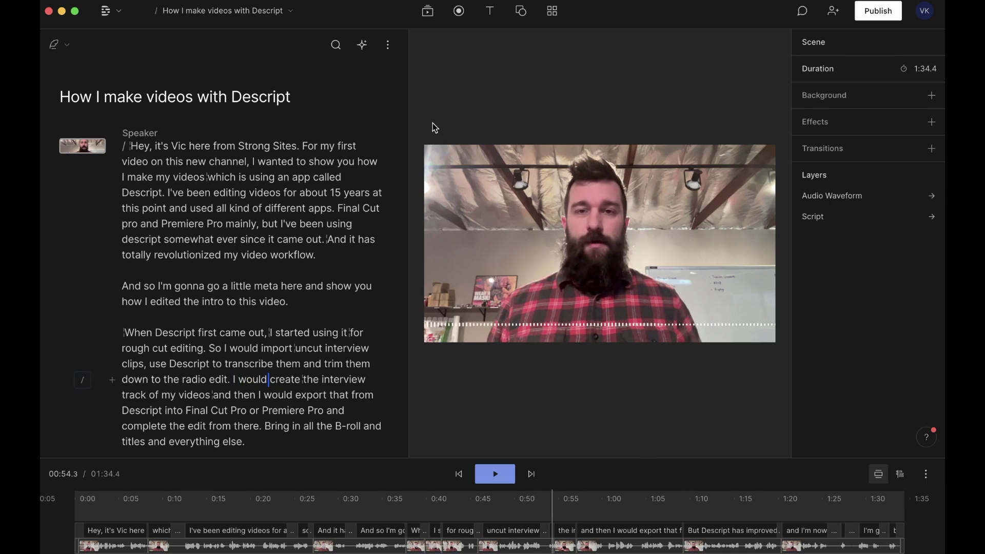
{"action": "key", "text": "space"}
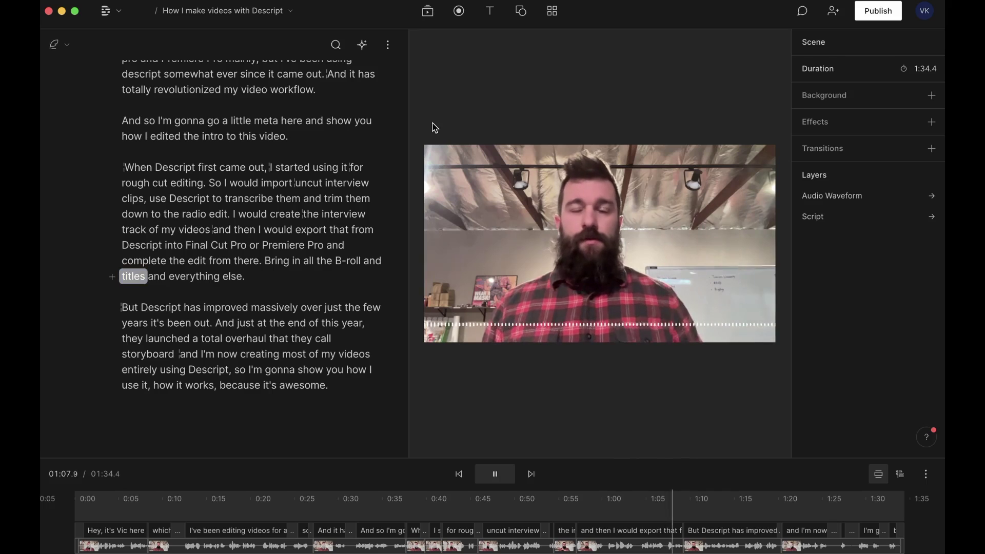
{"action": "key", "text": "space"}
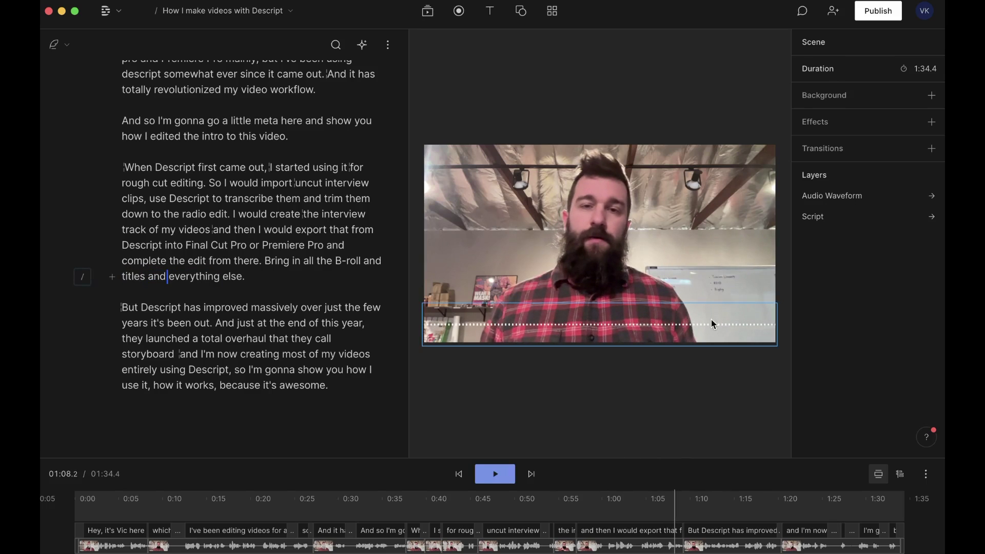
{"action": "left_click", "coordinate": [591, 235]}
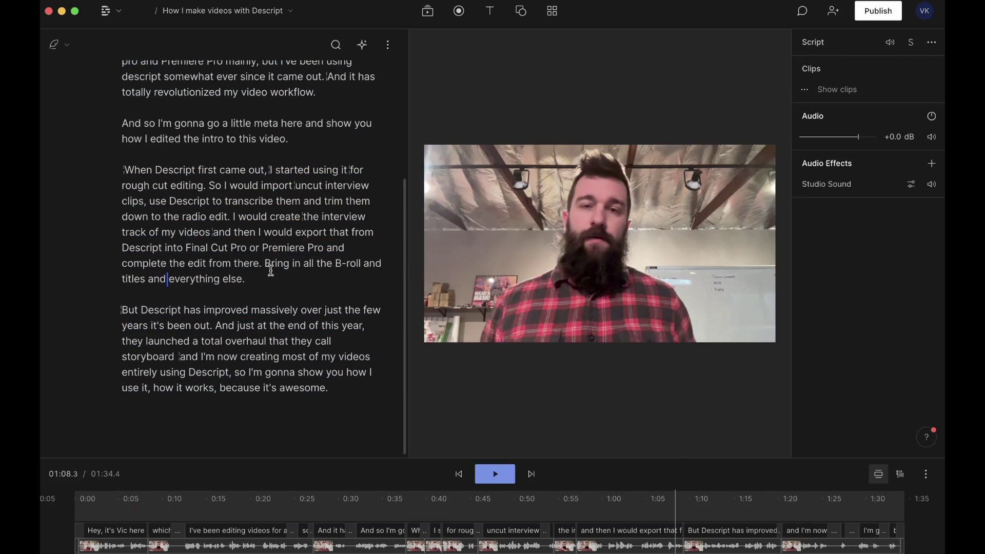
Apply a Green Screen effect to the video layer, then show the media library's Backgrounds
{"action": "scroll", "coordinate": [271, 270], "scroll_direction": "up", "scroll_amount": 3}
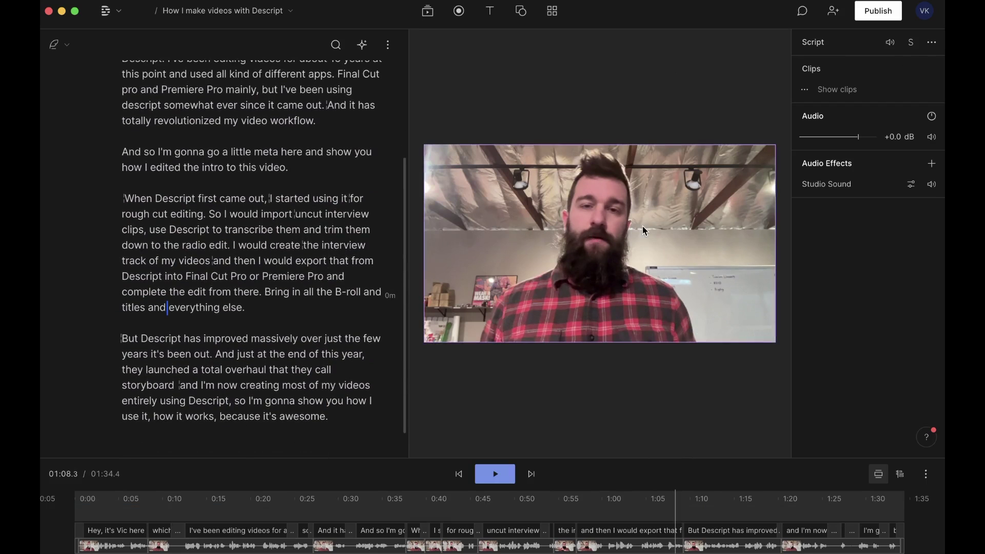
{"action": "scroll", "coordinate": [242, 337], "scroll_direction": "up", "scroll_amount": 5}
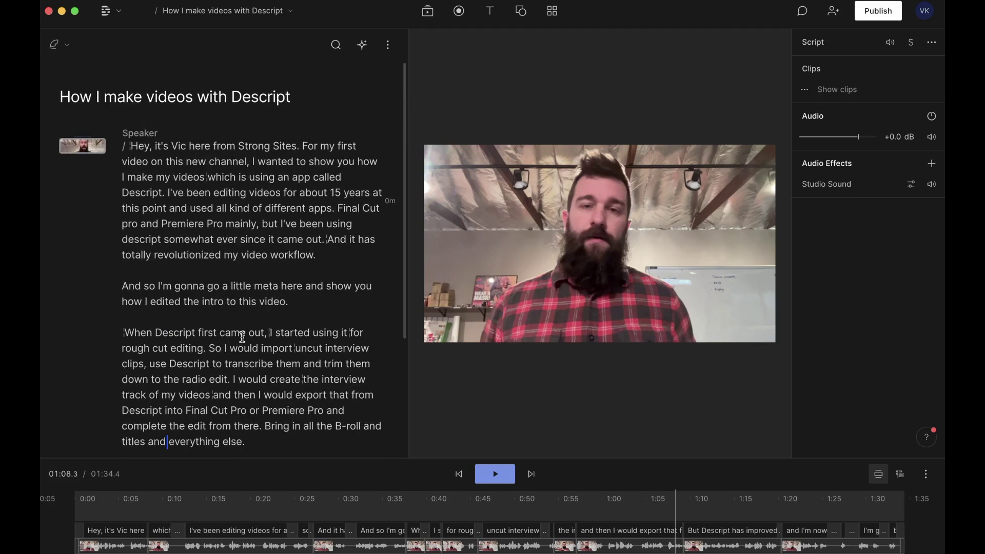
{"action": "scroll", "coordinate": [243, 337], "scroll_direction": "down", "scroll_amount": 2}
{"action": "left_click", "coordinate": [616, 277]}
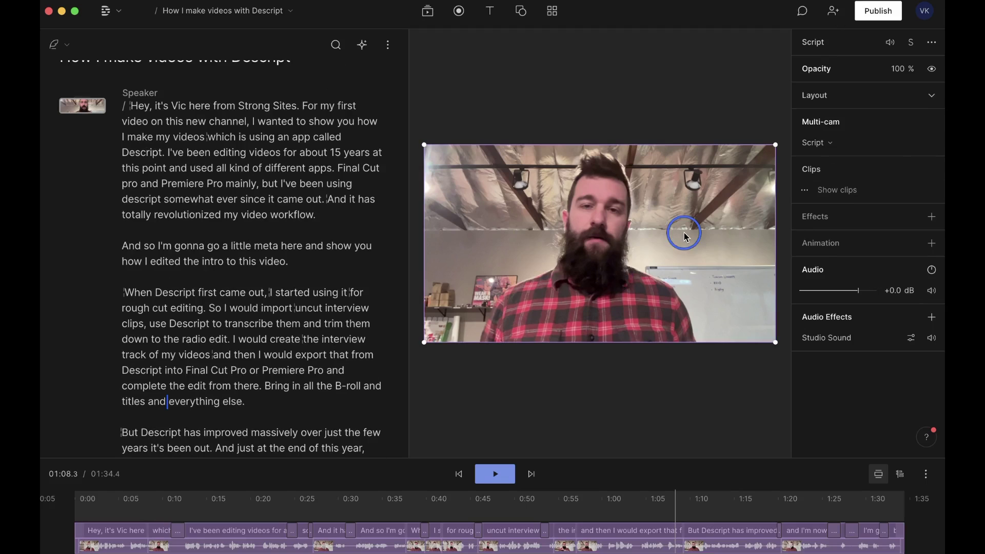
{"action": "left_click", "coordinate": [932, 216]}
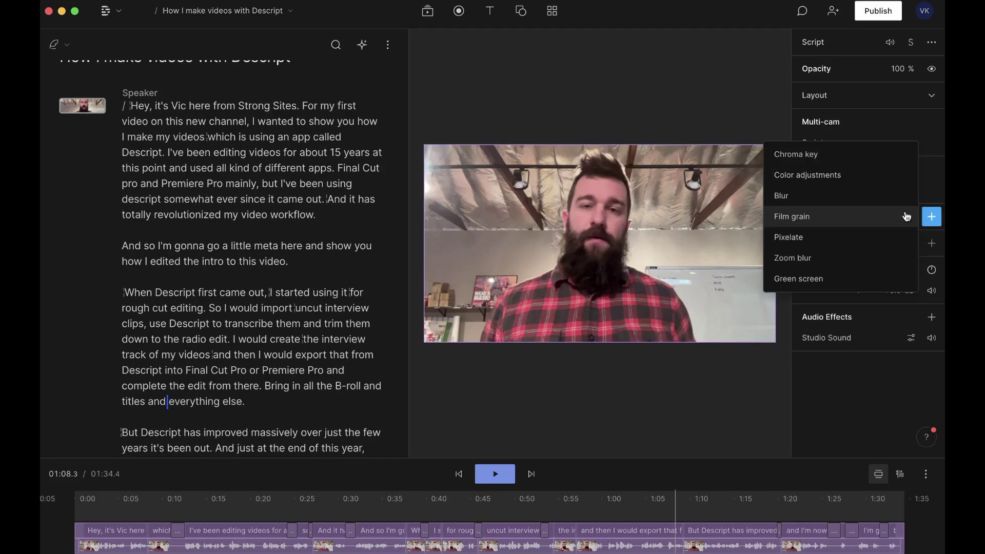
{"action": "left_click", "coordinate": [848, 283]}
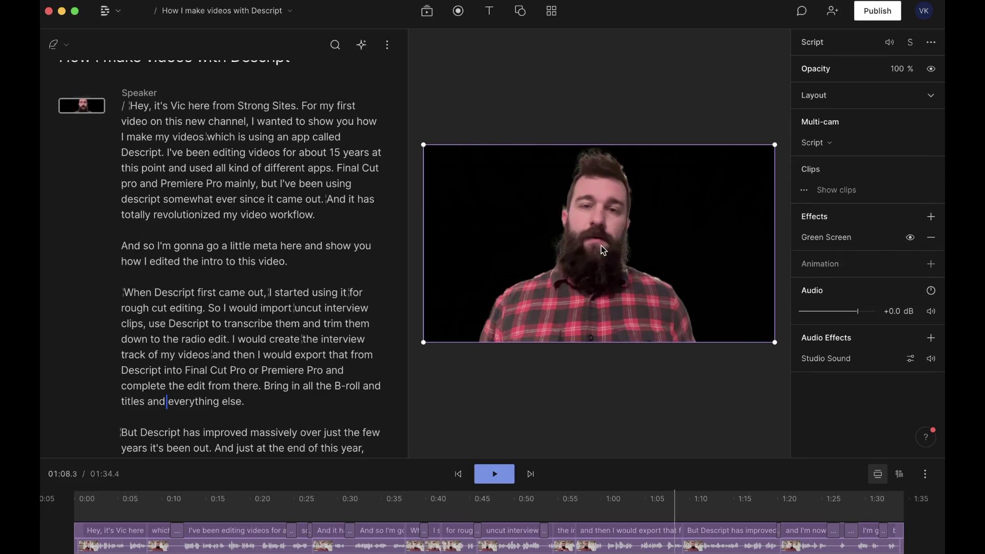
{"action": "left_click", "coordinate": [427, 12]}
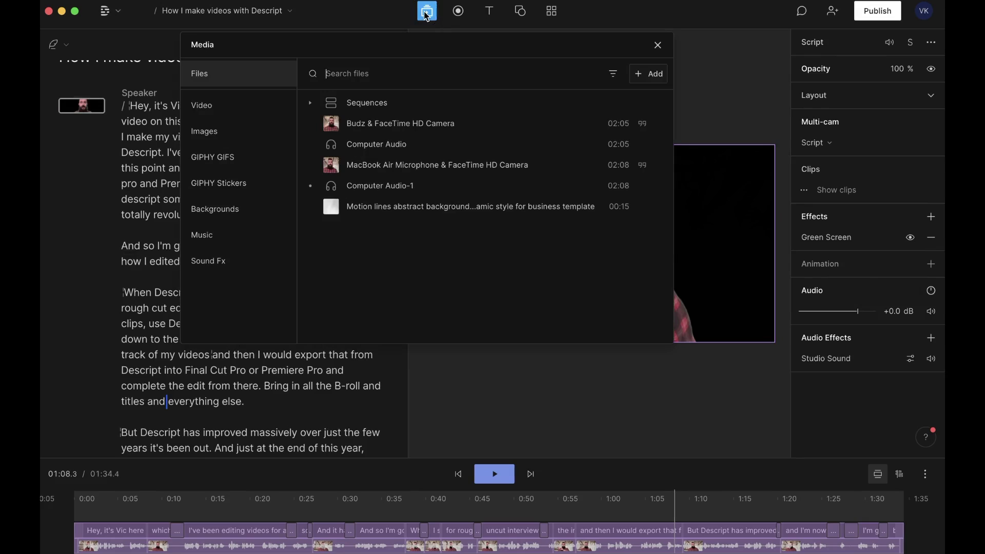
{"action": "left_click", "coordinate": [230, 217]}
Add the Motion lines abstract background to the script and send it behind the speaker
{"action": "scroll", "coordinate": [560, 239], "scroll_direction": "down", "scroll_amount": 3}
{"action": "scroll", "coordinate": [560, 239], "scroll_direction": "down", "scroll_amount": 10}
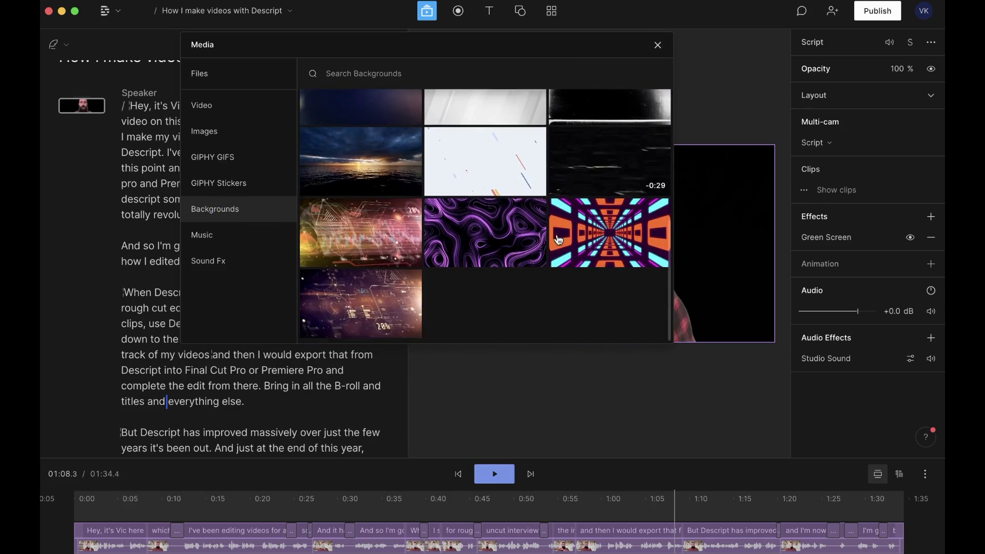
{"action": "scroll", "coordinate": [494, 142], "scroll_direction": "up", "scroll_amount": 1}
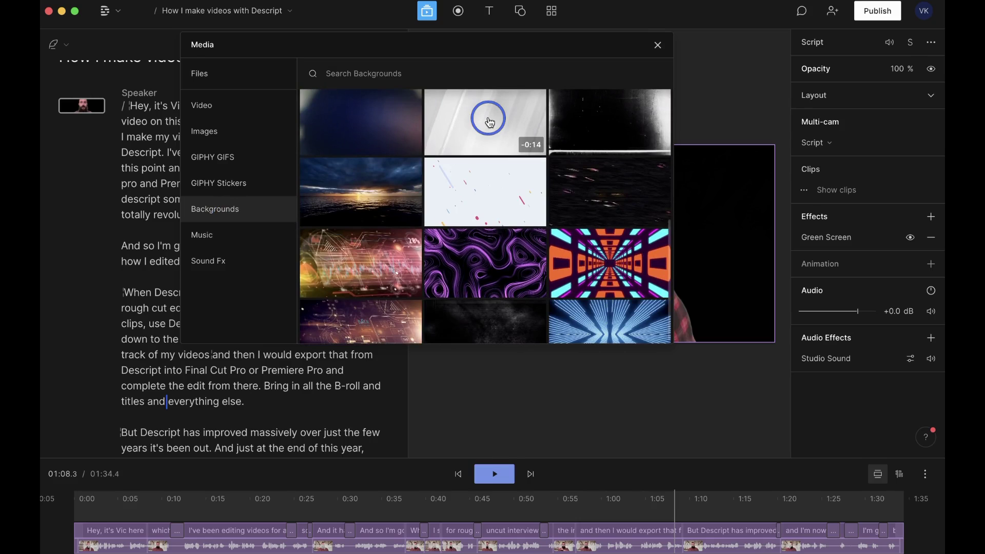
{"action": "left_click_drag", "start_coordinate": [491, 122], "coordinate": [278, 101]}
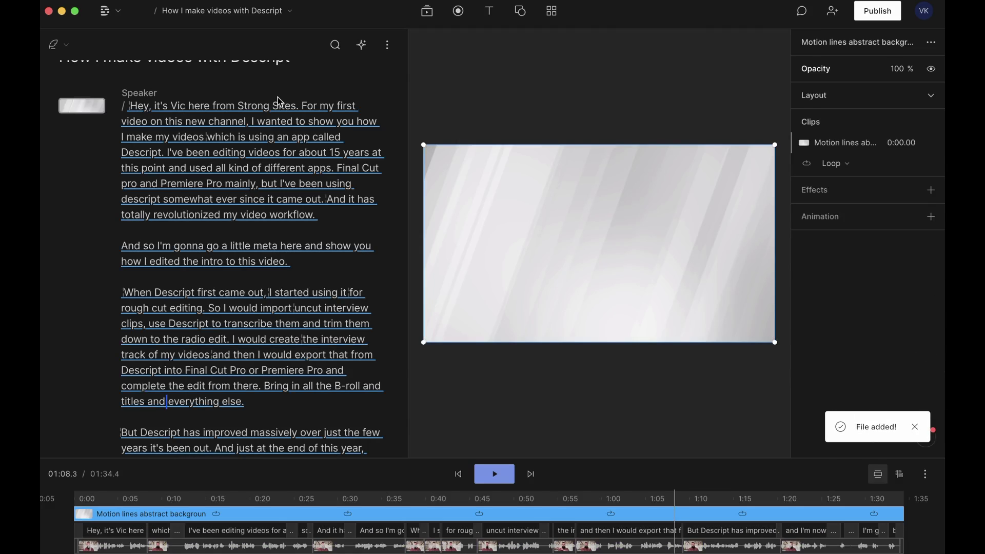
{"action": "right_click", "coordinate": [507, 233]}
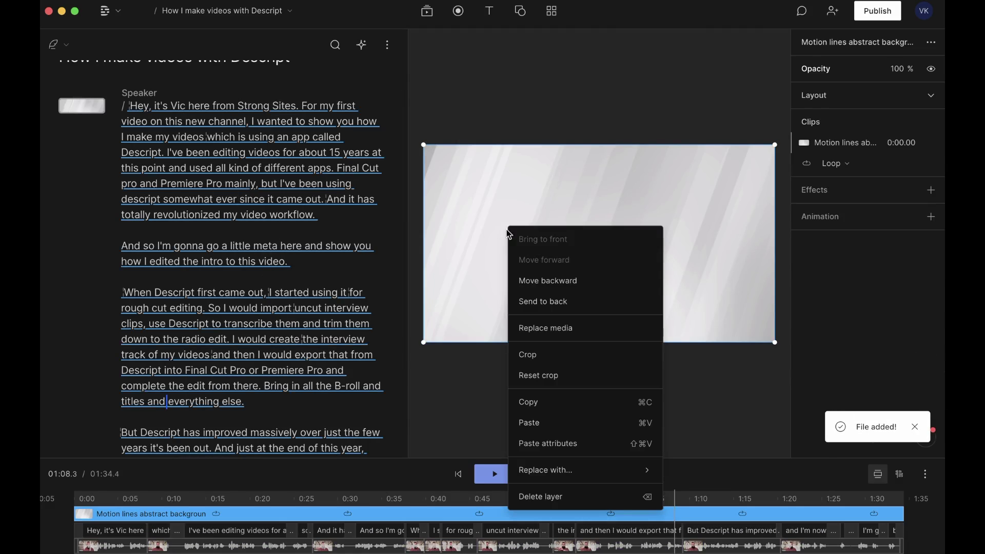
{"action": "left_click", "coordinate": [555, 300]}
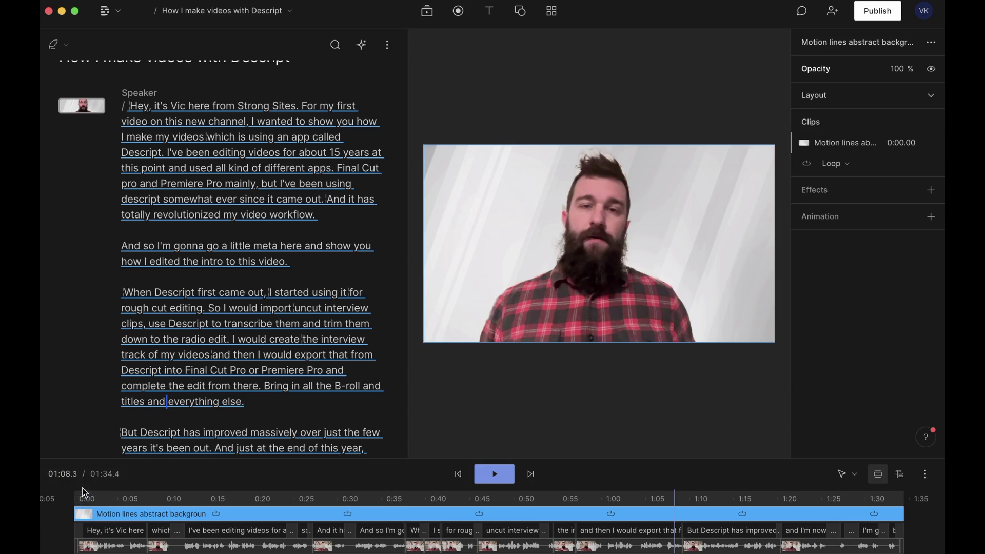
Play the intro from the start to 00:14.3, then zoom in on the timeline clips
{"action": "left_click", "coordinate": [65, 501]}
{"action": "key", "text": "space"}
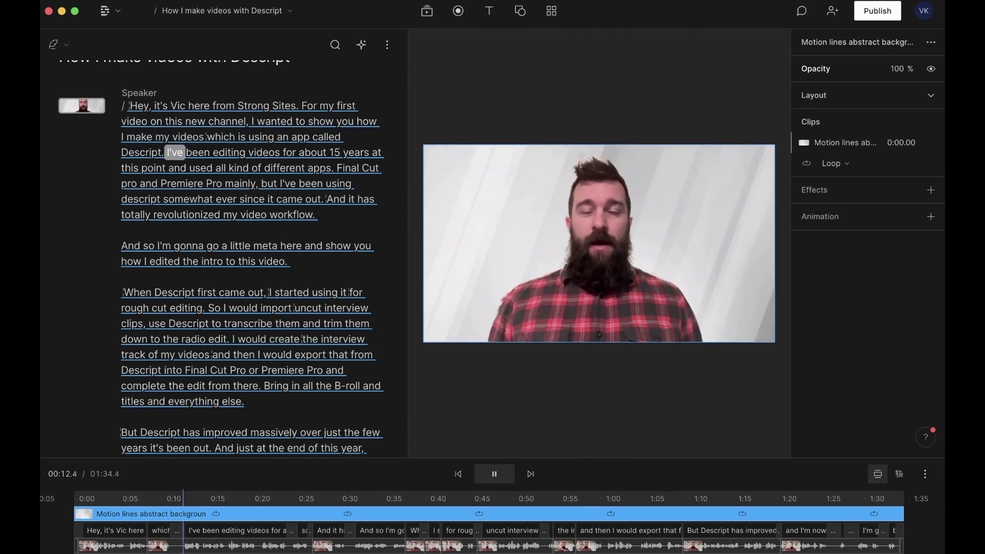
{"action": "key", "text": "space"}
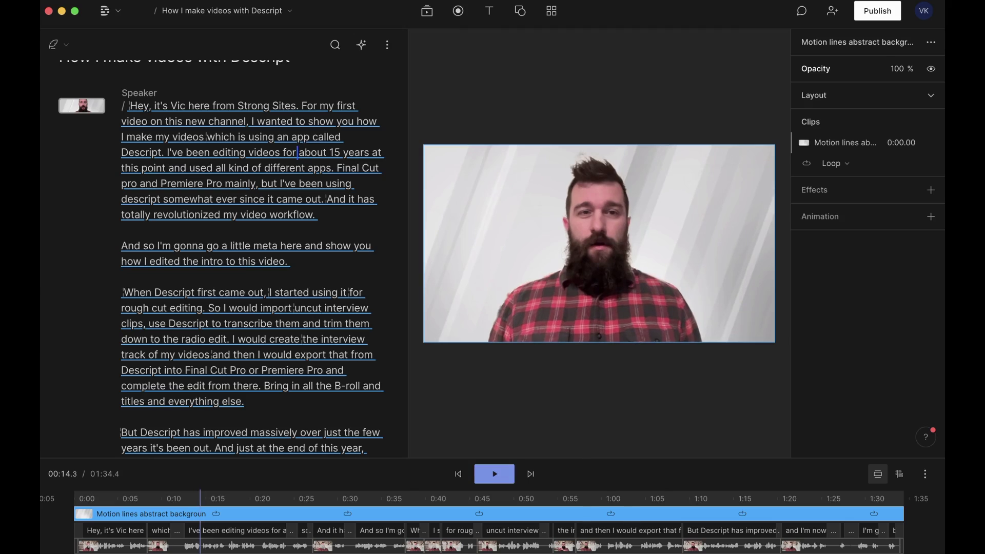
{"action": "key", "text": "super+equal"}
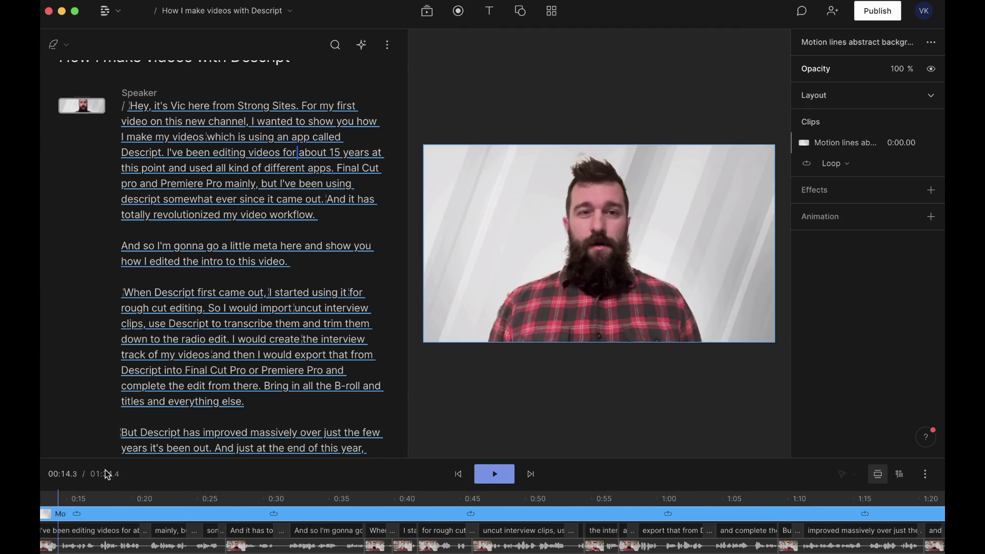
Shorten the pause near 00:12 to 0.58 seconds and play back the edited section
{"action": "scroll", "coordinate": [119, 544], "scroll_direction": "left", "scroll_amount": 10}
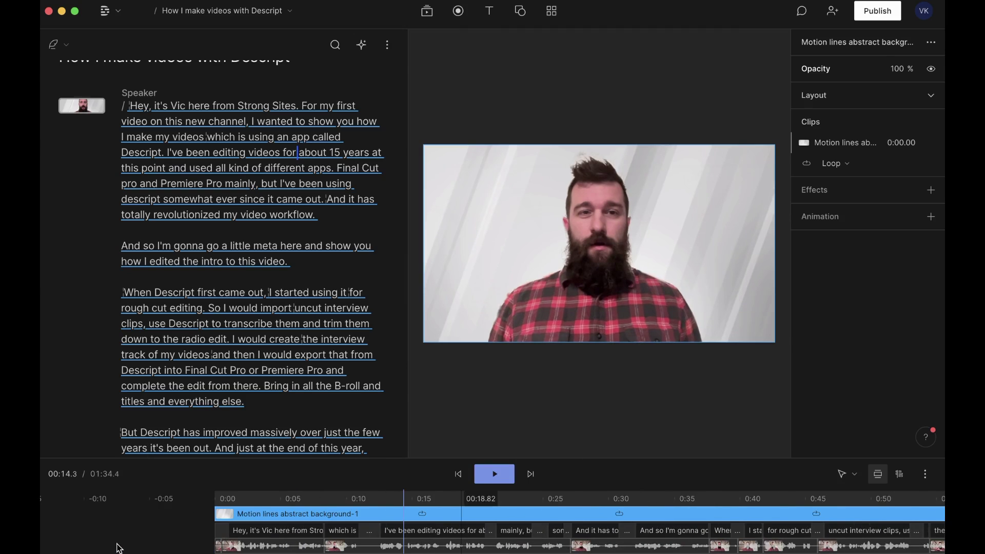
{"action": "left_click_drag", "start_coordinate": [379, 517], "coordinate": [384, 530]}
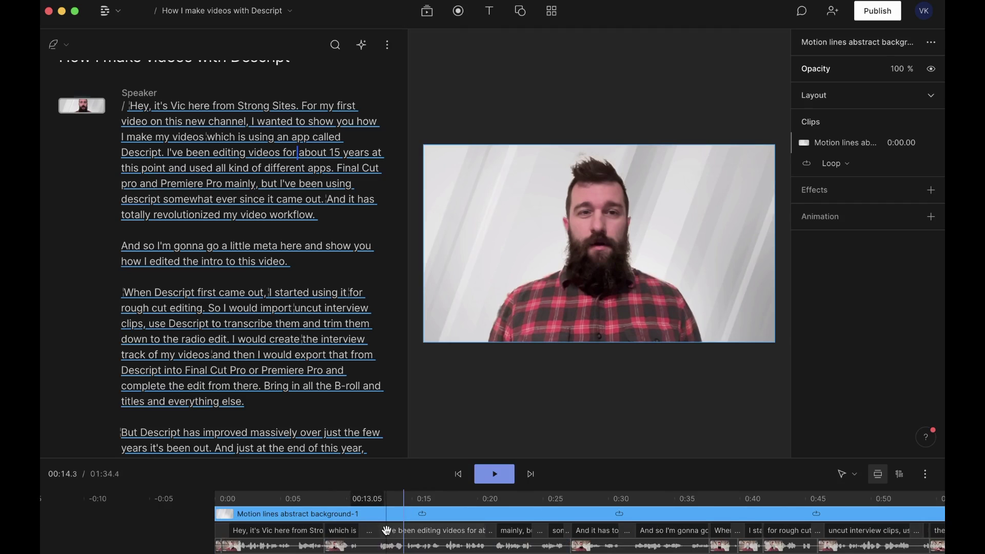
{"action": "left_click_drag", "start_coordinate": [384, 530], "coordinate": [367, 530]}
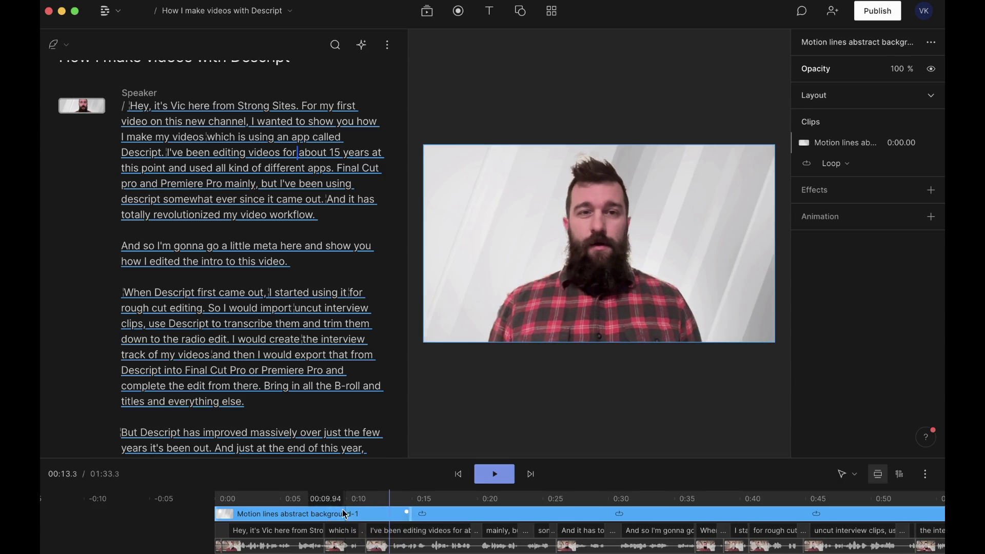
{"action": "key", "text": "space"}
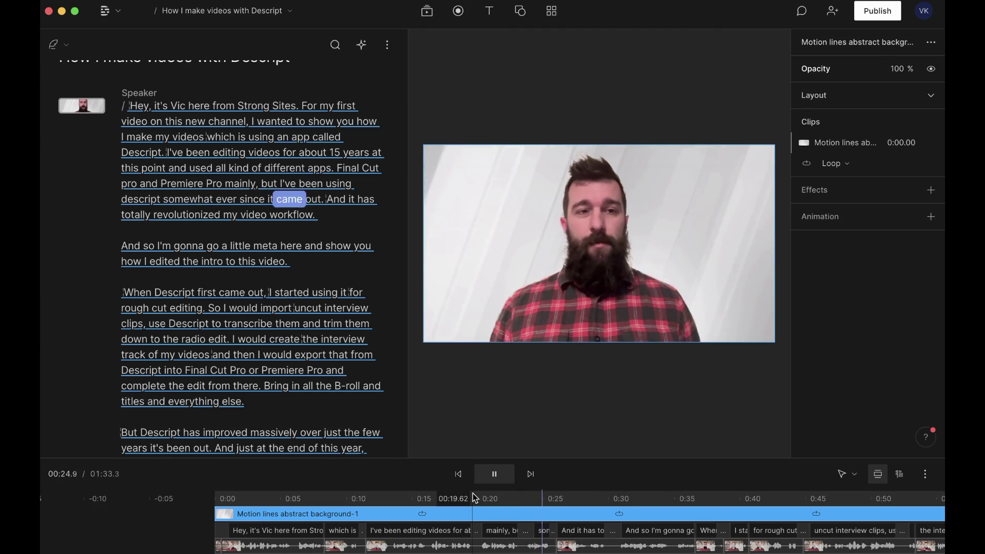
{"action": "key", "text": "space"}
Shorten the pause before "And so I'm gonna" to 0.86 seconds and replay to check the cut
{"action": "left_click_drag", "start_coordinate": [506, 521], "coordinate": [538, 530]}
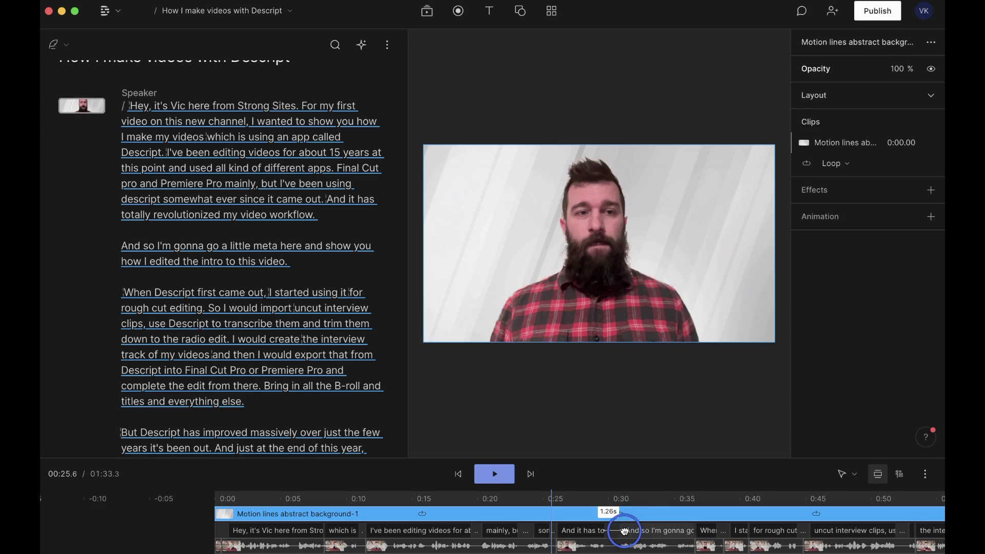
{"action": "left_click_drag", "start_coordinate": [625, 532], "coordinate": [622, 532]}
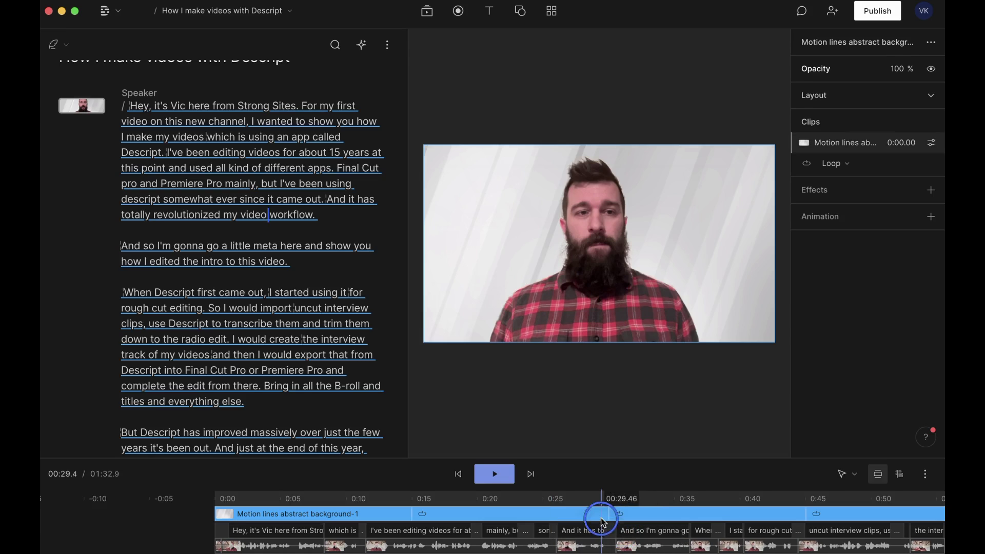
{"action": "left_click", "coordinate": [604, 523]}
{"action": "key", "text": "space"}
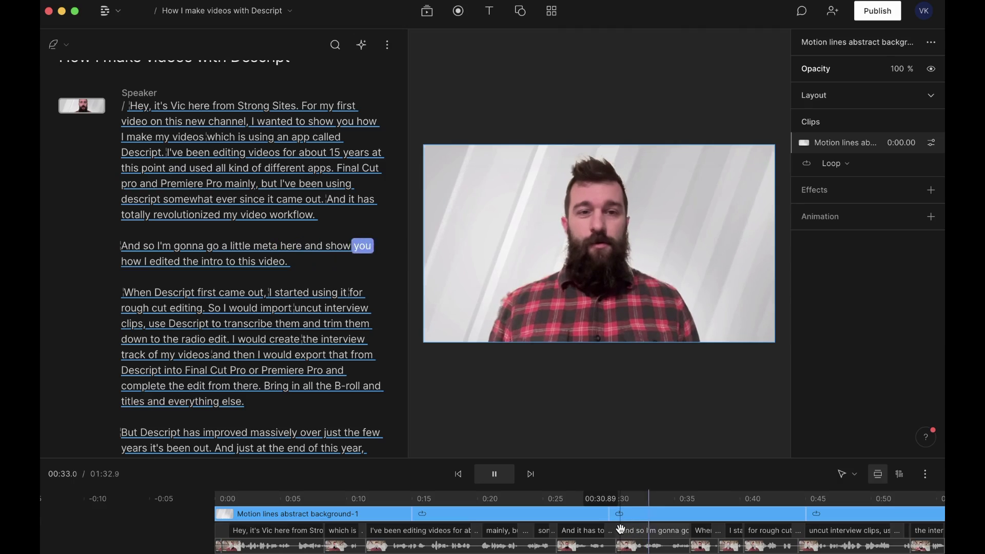
{"action": "left_click", "coordinate": [608, 511]}
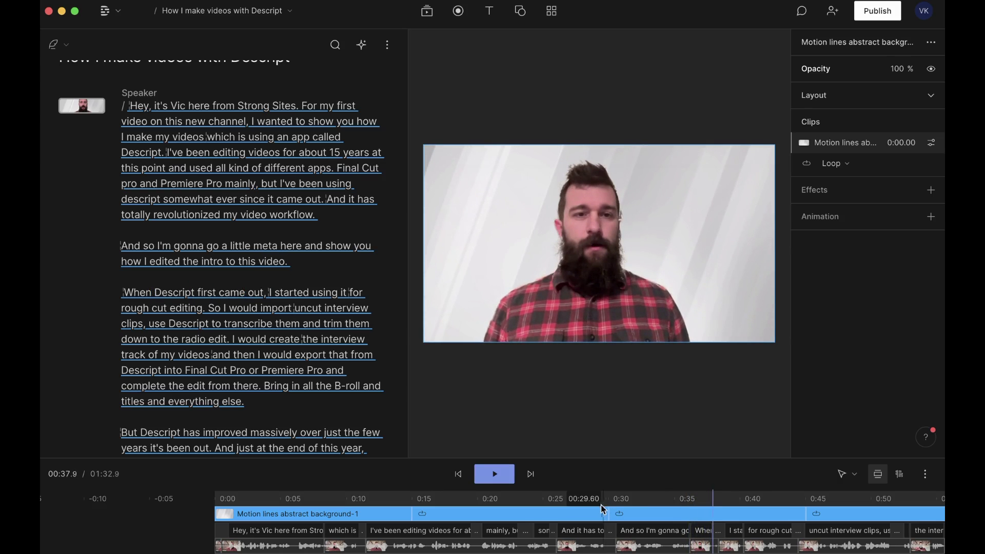
{"action": "key", "text": "space"}
{"action": "scroll", "coordinate": [170, 170], "scroll_direction": "up", "scroll_amount": 2}
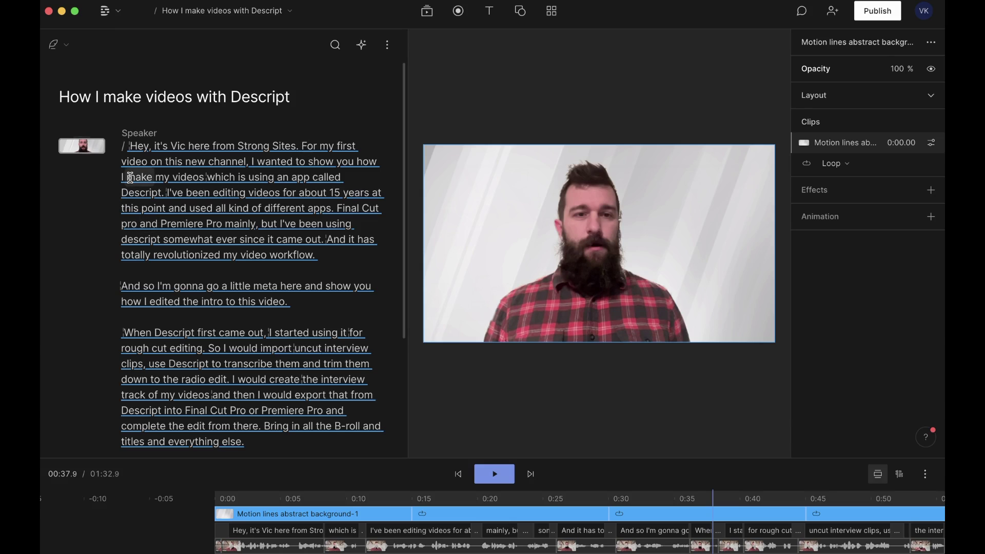
Insert scene breaks before the "When Descript first came out" and "But Descript has improved" paragraphs
{"action": "left_click", "coordinate": [125, 333]}
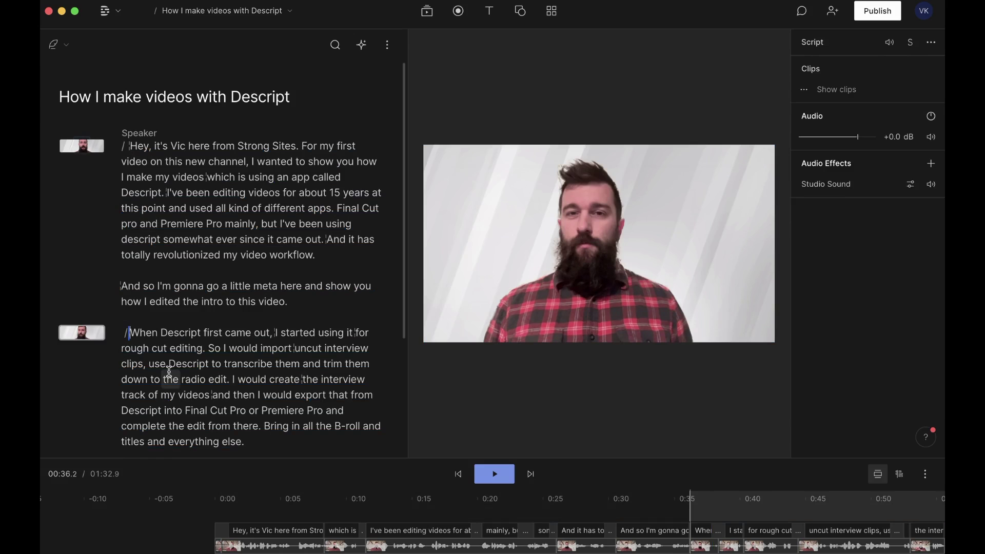
{"action": "scroll", "coordinate": [170, 371], "scroll_direction": "down", "scroll_amount": 3}
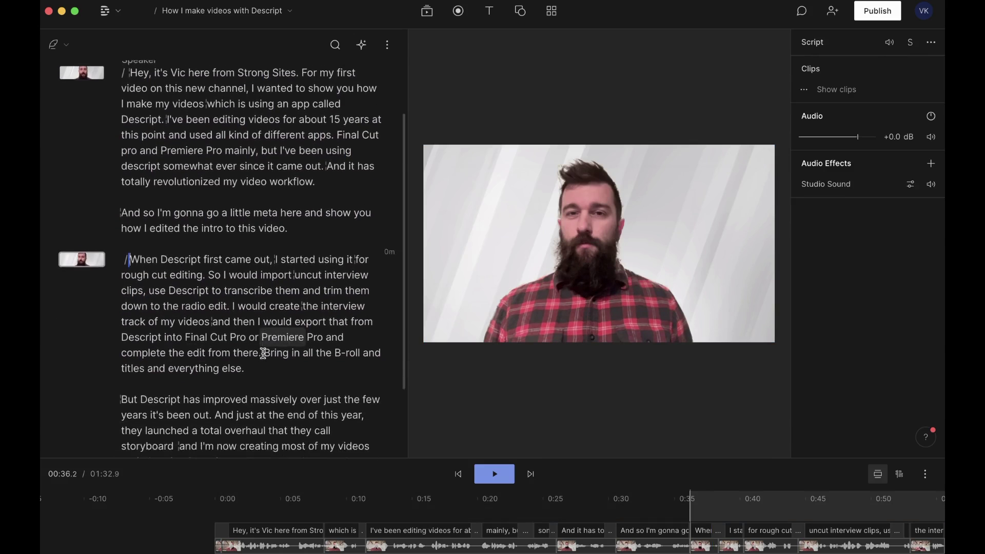
{"action": "scroll", "coordinate": [263, 353], "scroll_direction": "down", "scroll_amount": 2}
{"action": "left_click", "coordinate": [122, 329]}
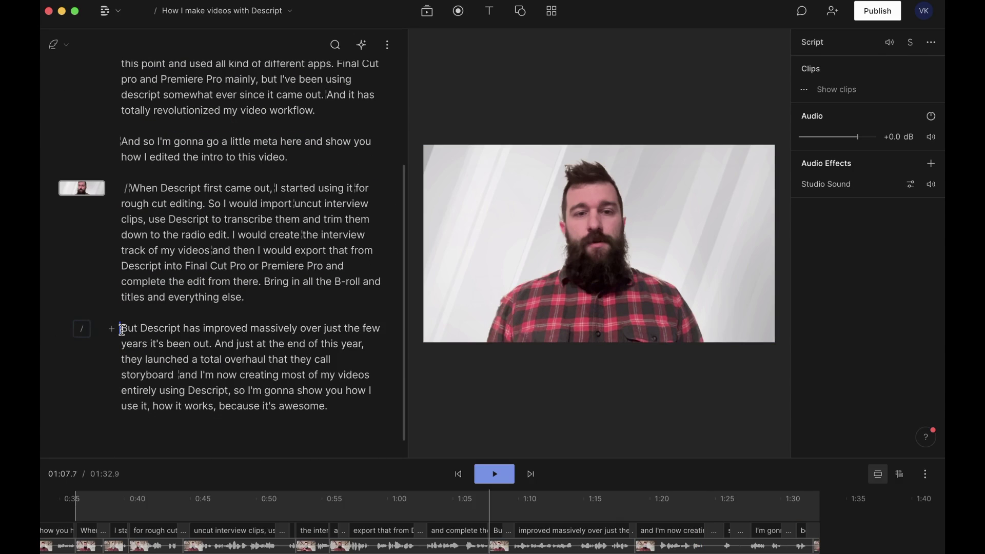
{"action": "type", "text": "/"}
{"action": "scroll", "coordinate": [143, 253], "scroll_direction": "up", "scroll_amount": 5}
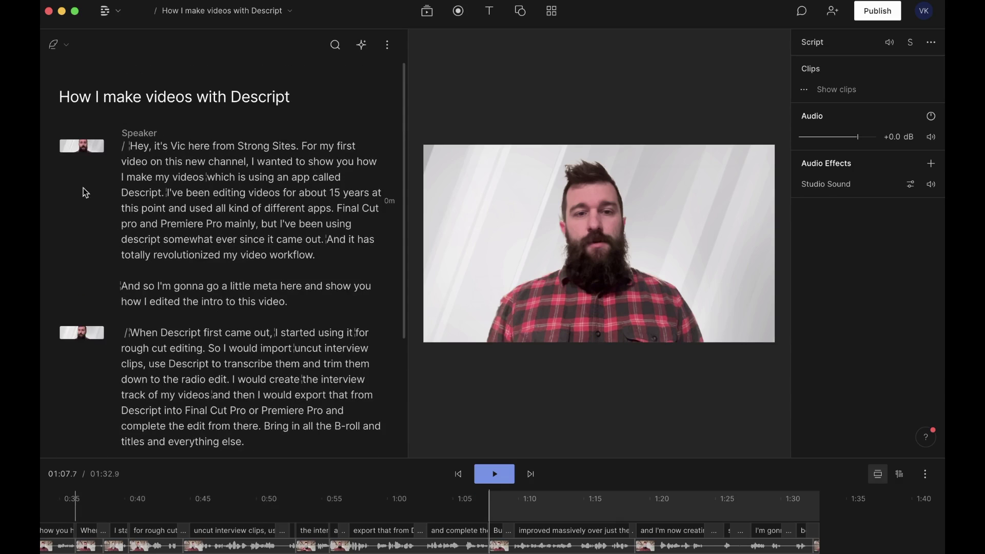
Search stock backgrounds for 'video editor' and add the Timecode clip to the "When Descript first came out" scene
{"action": "left_click", "coordinate": [427, 11]}
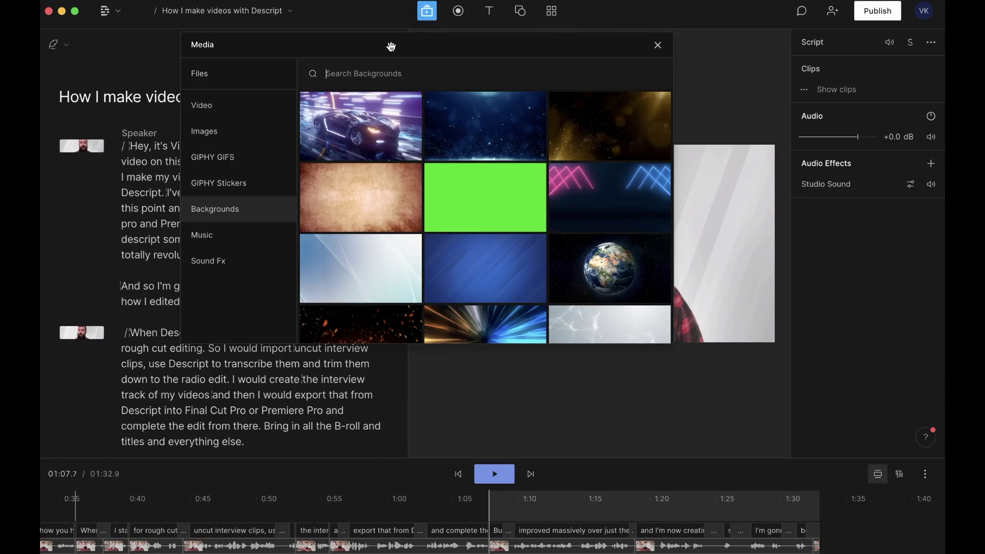
{"action": "left_click", "coordinate": [341, 75]}
{"action": "type", "text": "video"}
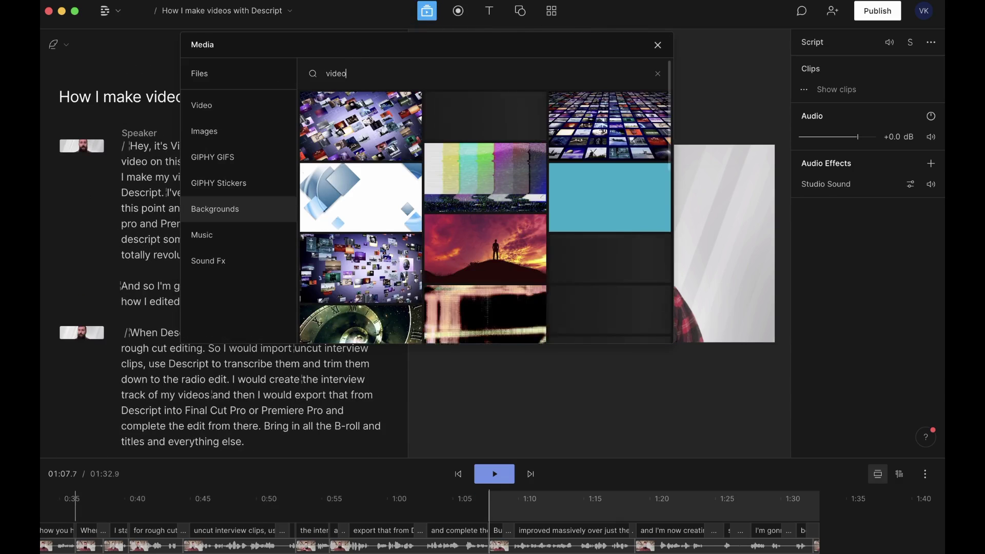
{"action": "scroll", "coordinate": [552, 216], "scroll_direction": "down", "scroll_amount": 3}
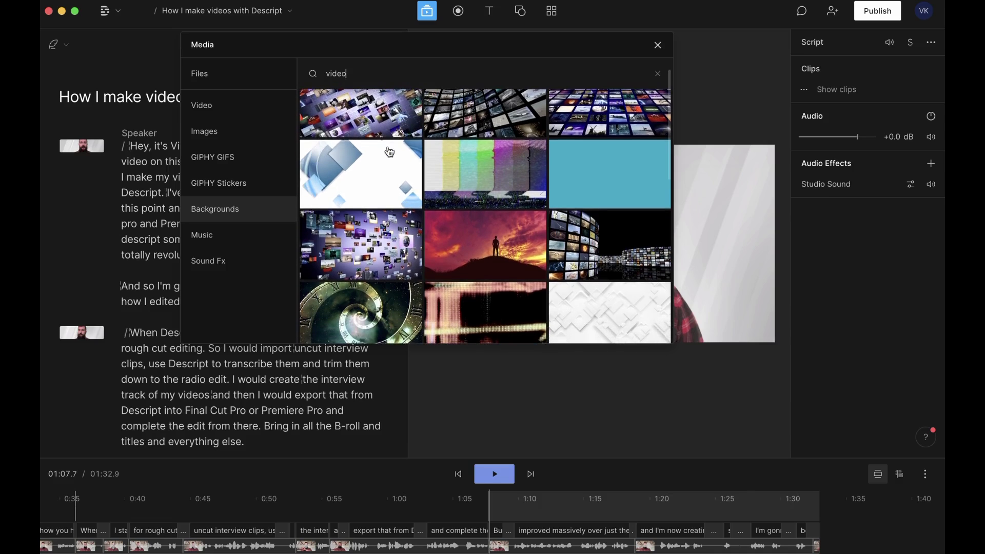
{"action": "scroll", "coordinate": [552, 215], "scroll_direction": "down", "scroll_amount": 5}
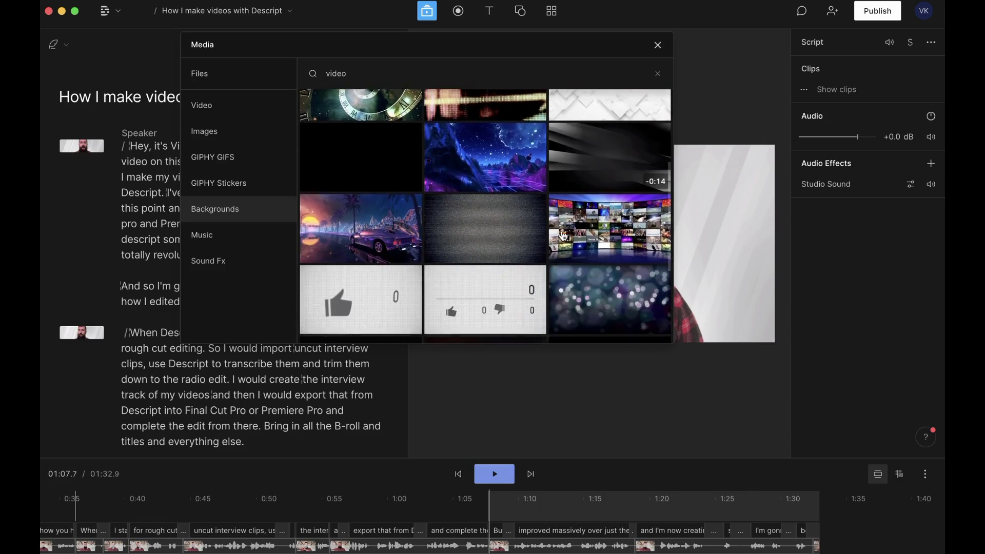
{"action": "type", "text": "editor"}
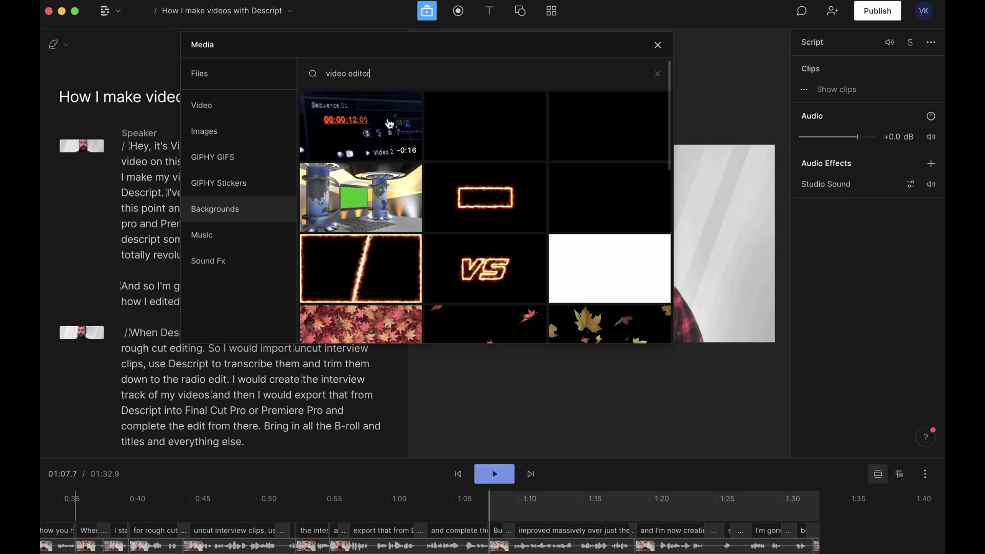
{"action": "left_click_drag", "start_coordinate": [389, 124], "coordinate": [78, 346]}
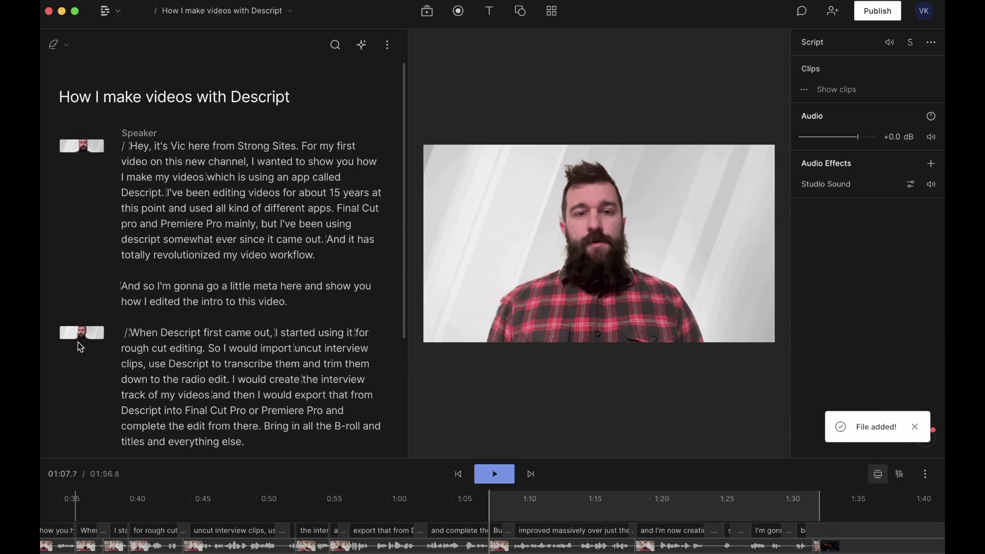
{"action": "left_click", "coordinate": [428, 12]}
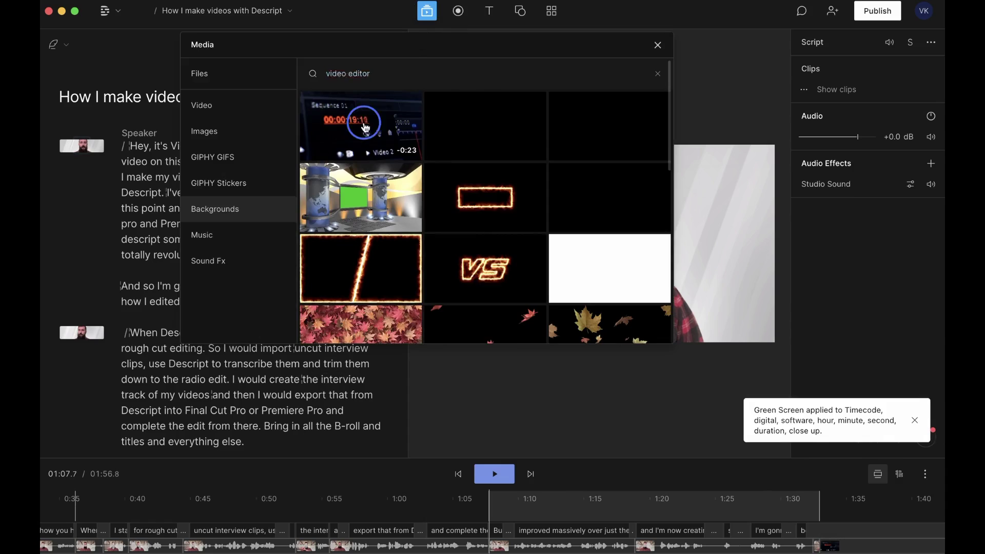
{"action": "left_click_drag", "start_coordinate": [365, 123], "coordinate": [83, 338]}
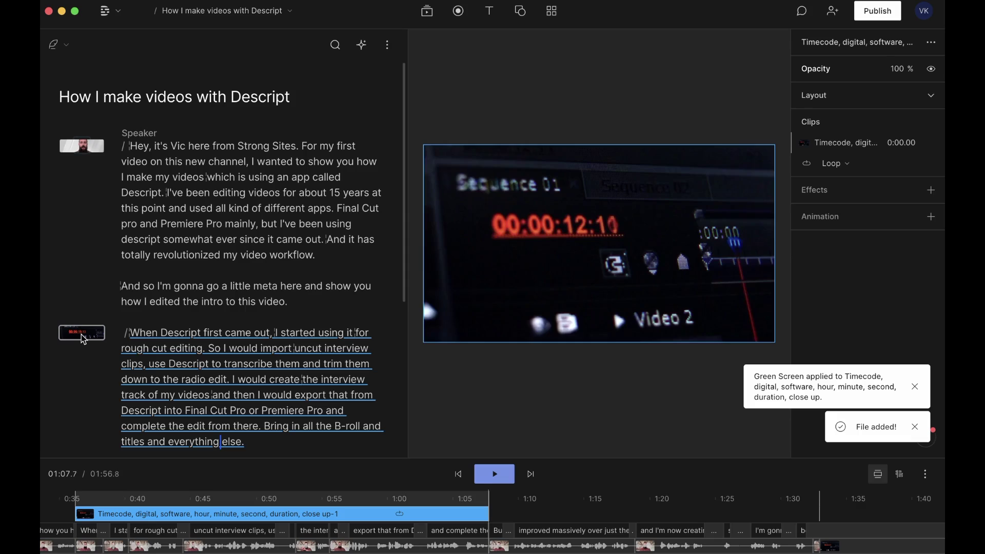
Move the timecode footage backward so the speaker appears in front of it
{"action": "right_click", "coordinate": [577, 218]}
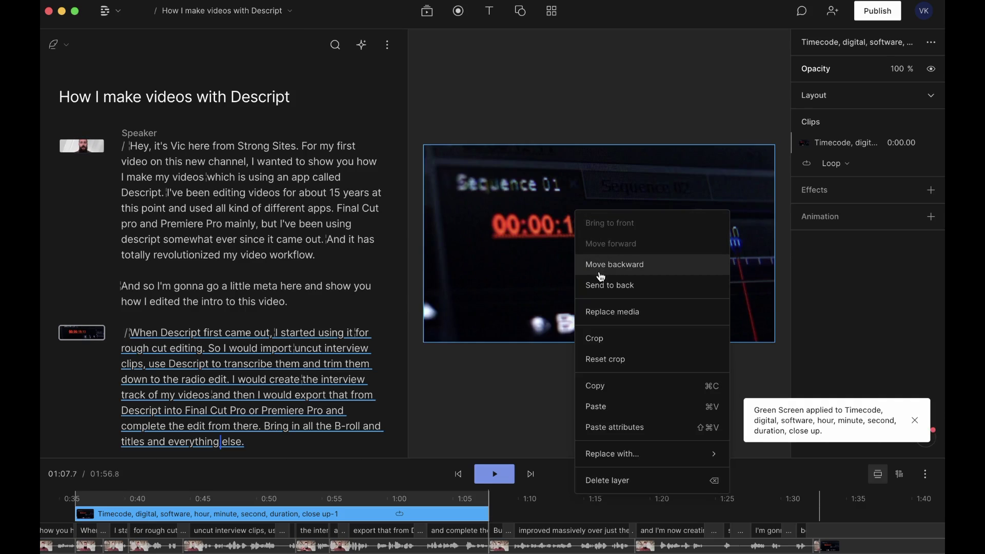
{"action": "left_click", "coordinate": [602, 266]}
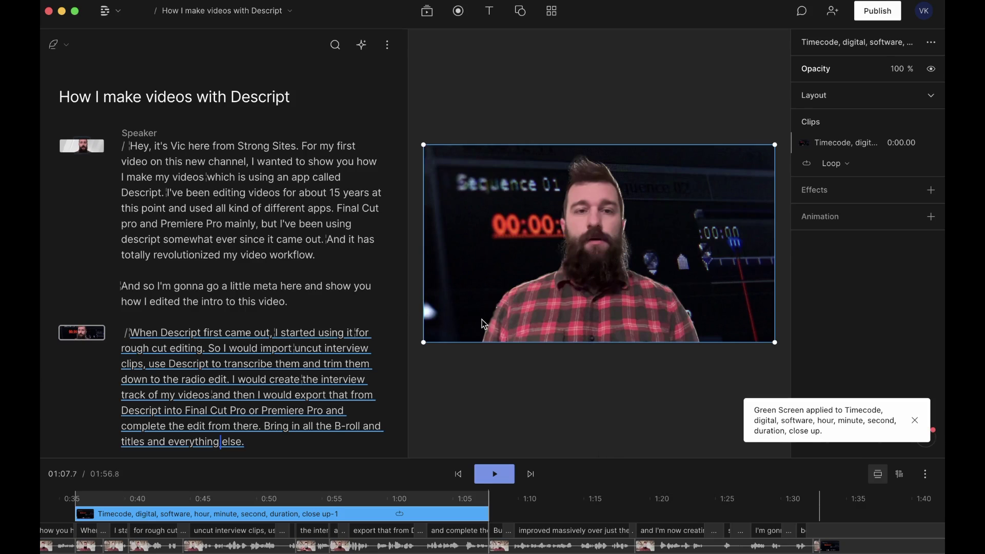
{"action": "right_click", "coordinate": [133, 338]}
{"action": "left_click", "coordinate": [161, 288]}
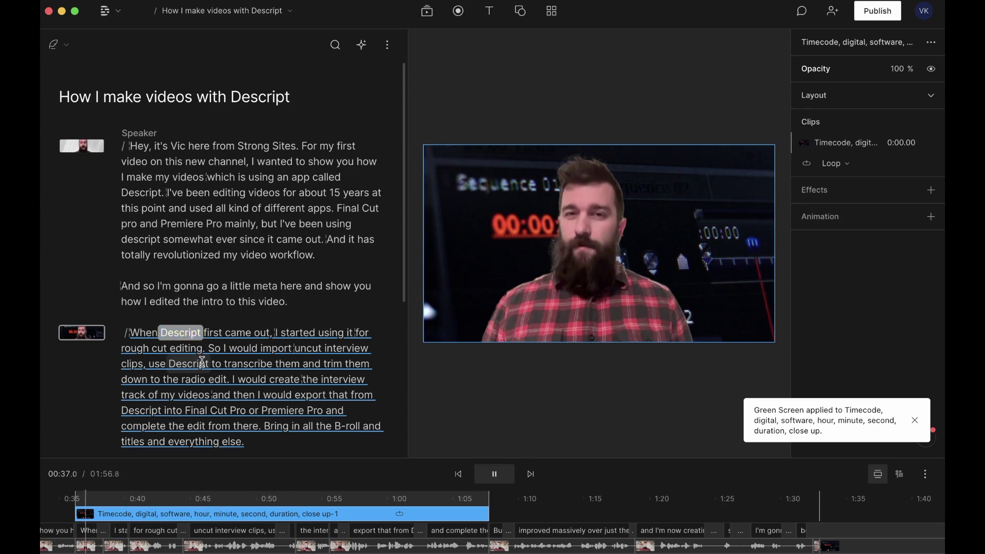
{"action": "scroll", "coordinate": [203, 362], "scroll_direction": "down", "scroll_amount": 4}
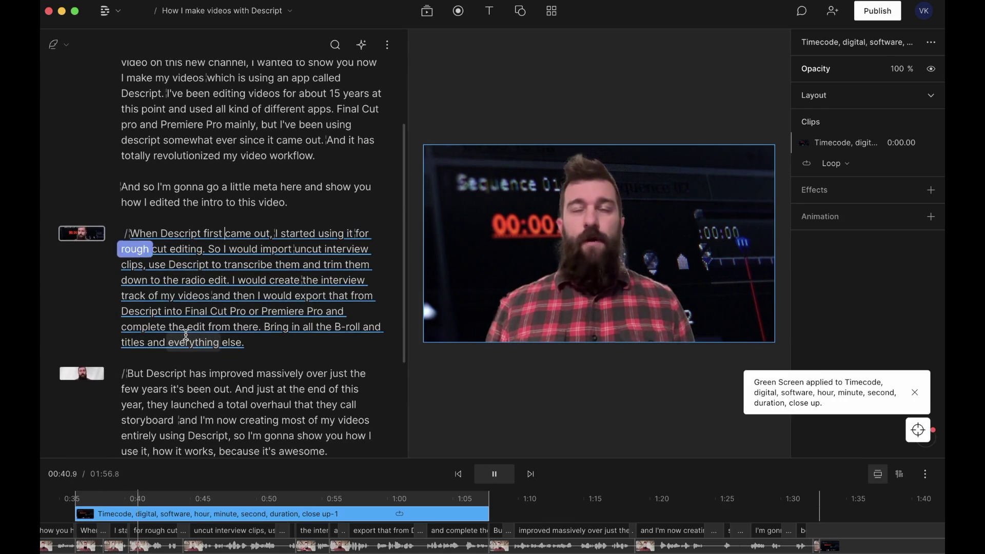
{"action": "scroll", "coordinate": [203, 333], "scroll_direction": "down", "scroll_amount": 1}
{"action": "scroll", "coordinate": [203, 333], "scroll_direction": "down", "scroll_amount": 2}
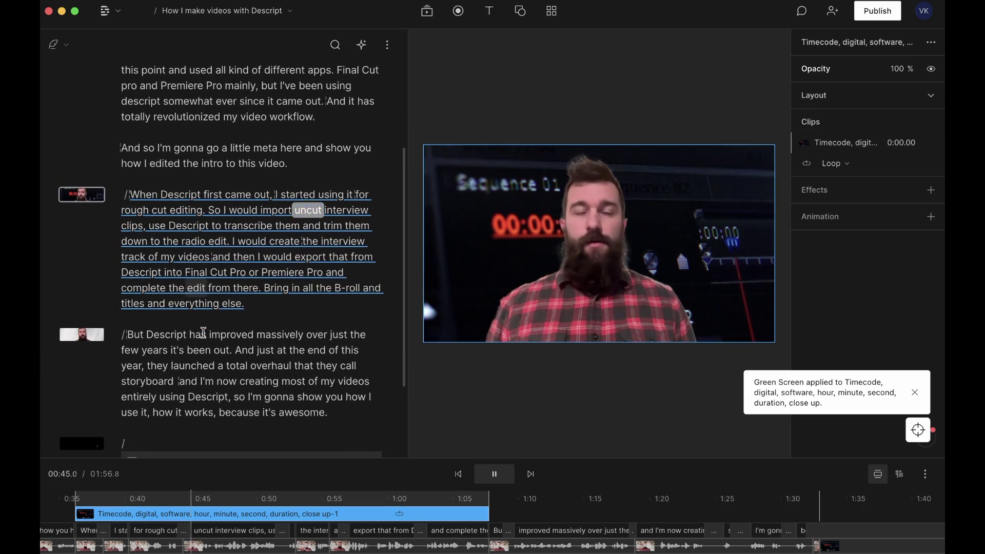
{"action": "scroll", "coordinate": [203, 333], "scroll_direction": "down", "scroll_amount": 2}
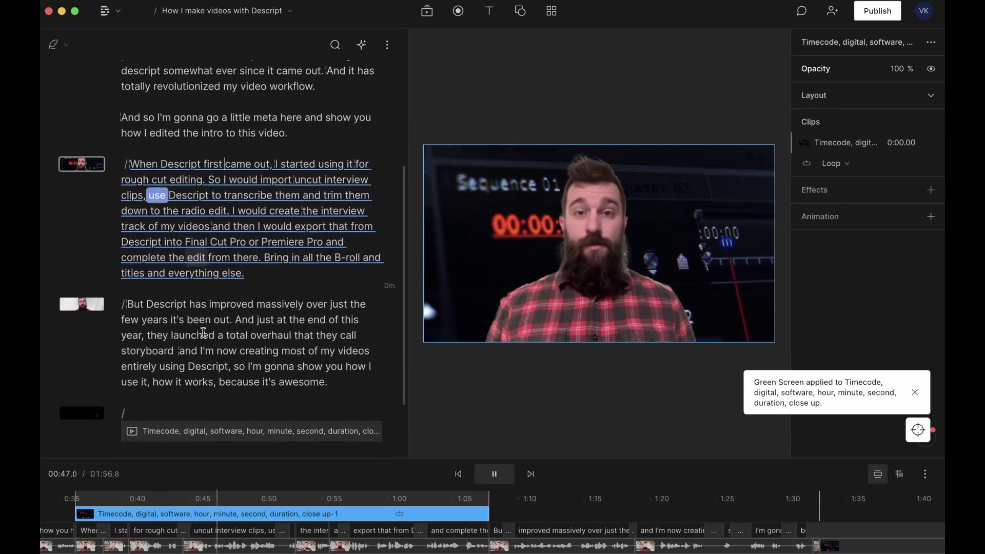
{"action": "scroll", "coordinate": [204, 332], "scroll_direction": "down", "scroll_amount": 1}
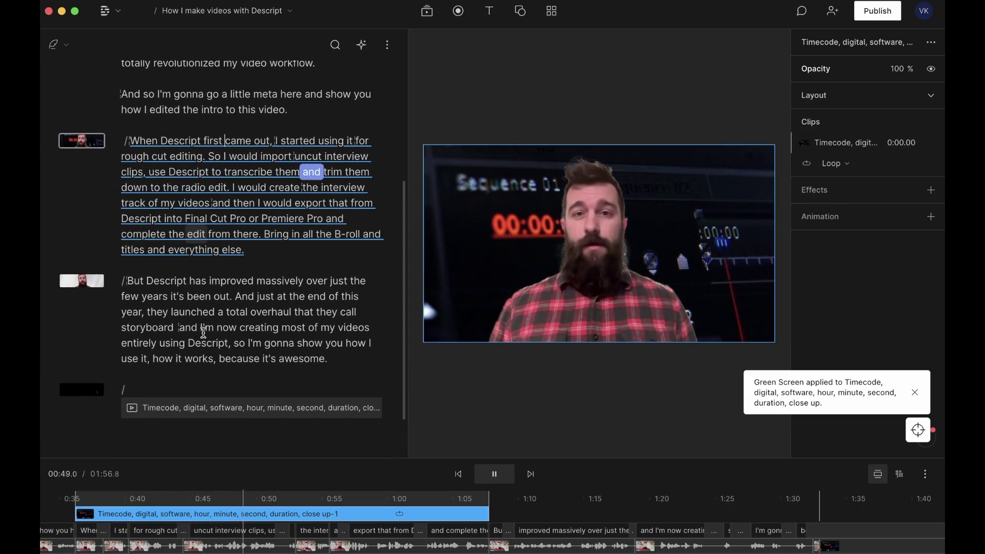
{"action": "scroll", "coordinate": [200, 289], "scroll_direction": "down", "scroll_amount": 1}
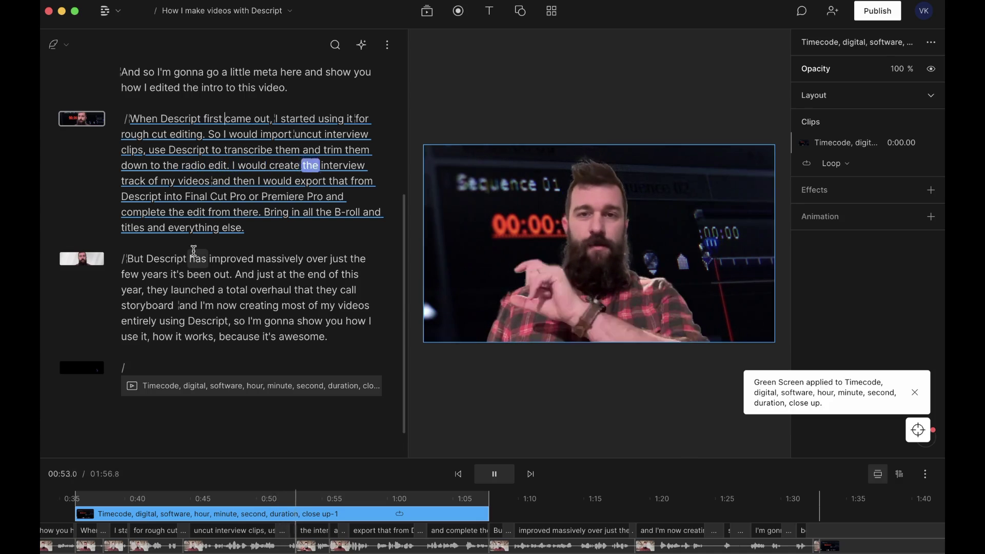
{"action": "scroll", "coordinate": [194, 250], "scroll_direction": "down", "scroll_amount": 1}
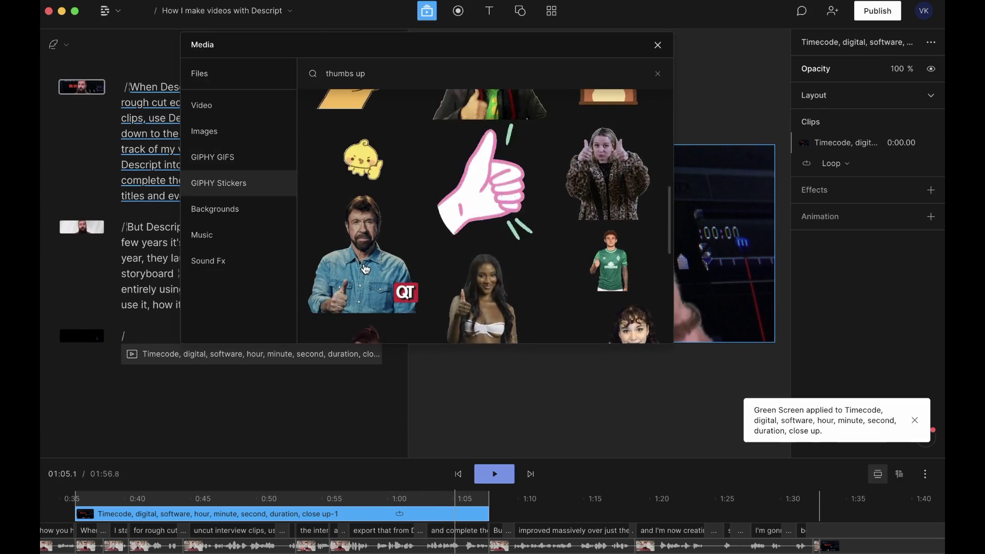
{"action": "left_click", "coordinate": [365, 269]}
{"action": "left_click_drag", "start_coordinate": [365, 269], "coordinate": [160, 257]}
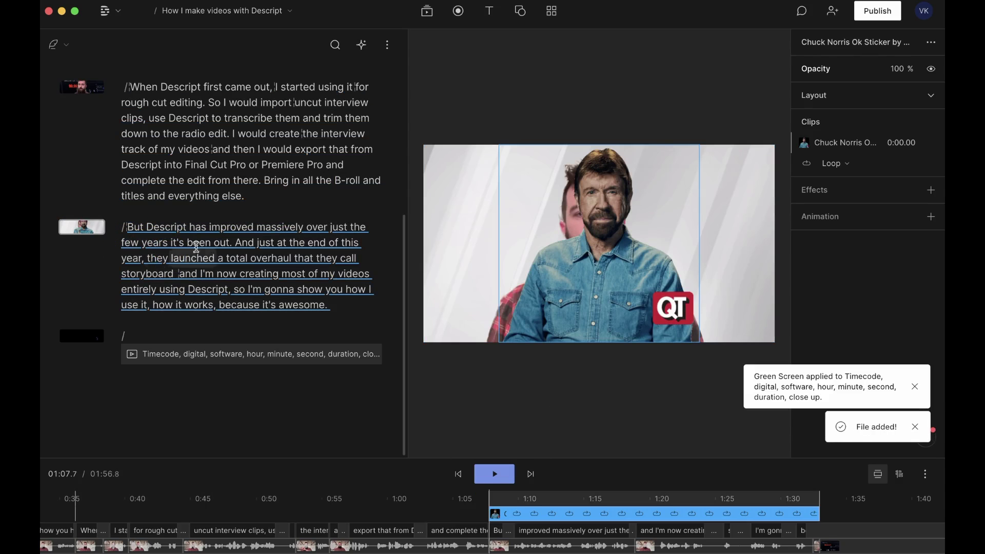
{"action": "left_click_drag", "start_coordinate": [495, 145], "coordinate": [605, 248]}
{"action": "left_click_drag", "start_coordinate": [662, 331], "coordinate": [764, 333]}
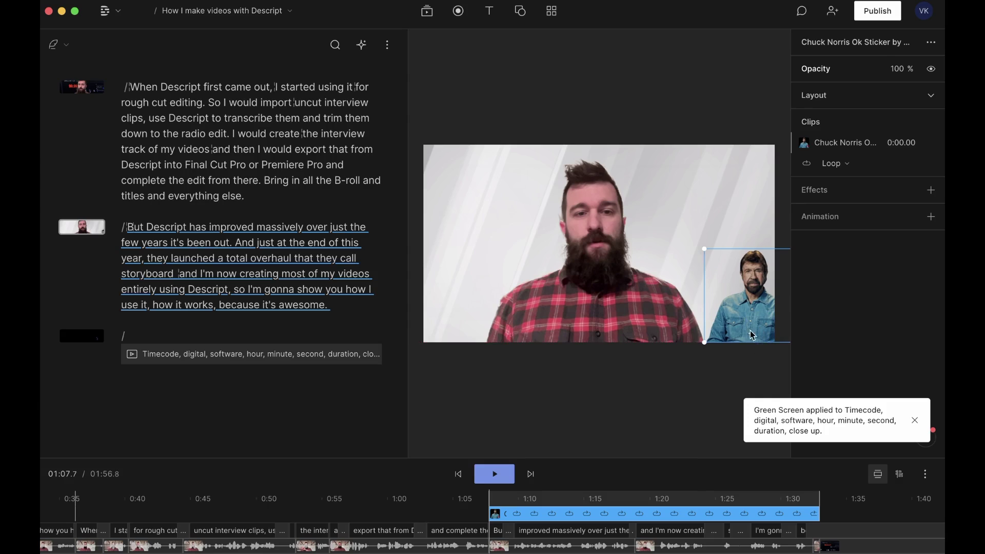
{"action": "left_click", "coordinate": [506, 475]}
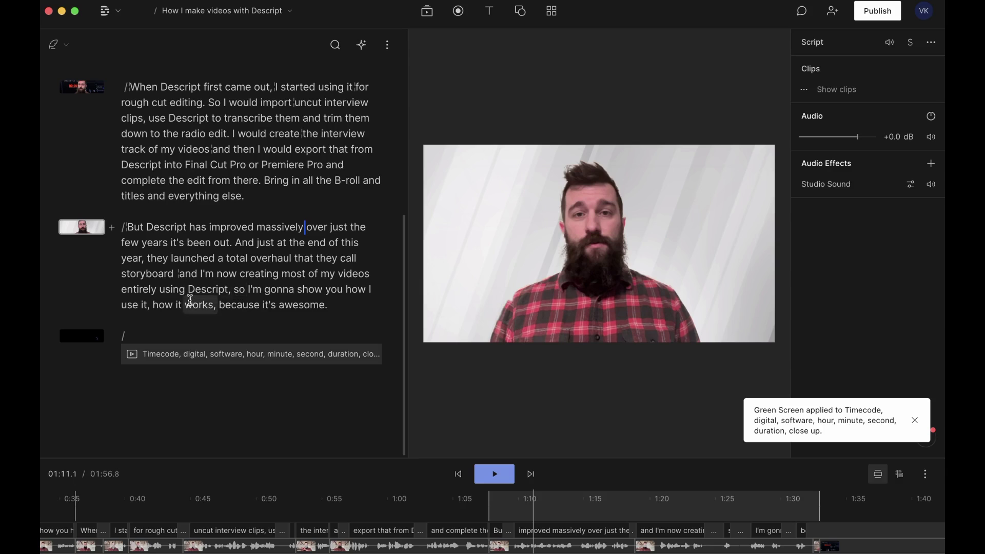
Split "because it's awesome." into its own scene and add the thumbs-up GIPHY sticker to it
{"action": "left_click", "coordinate": [219, 306]}
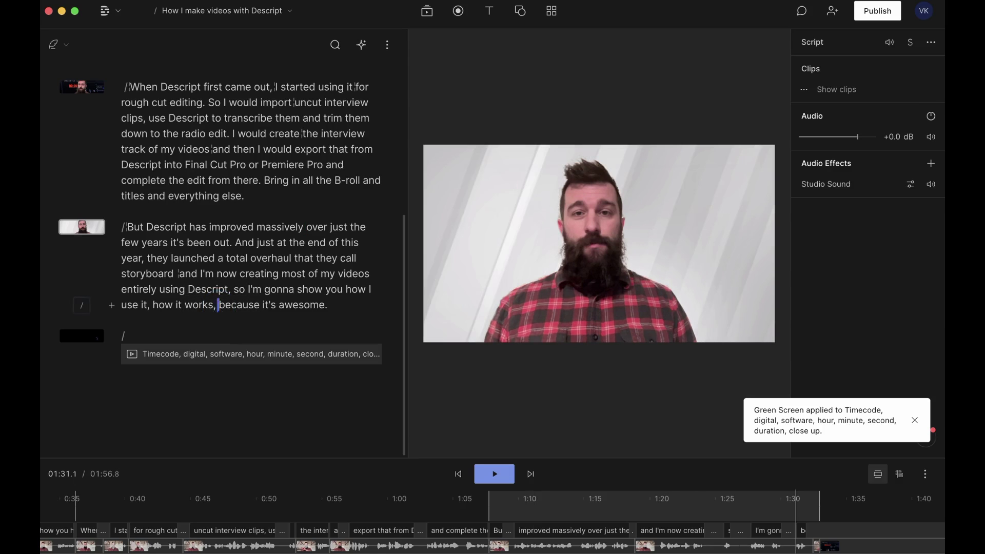
{"action": "key", "text": "Return"}
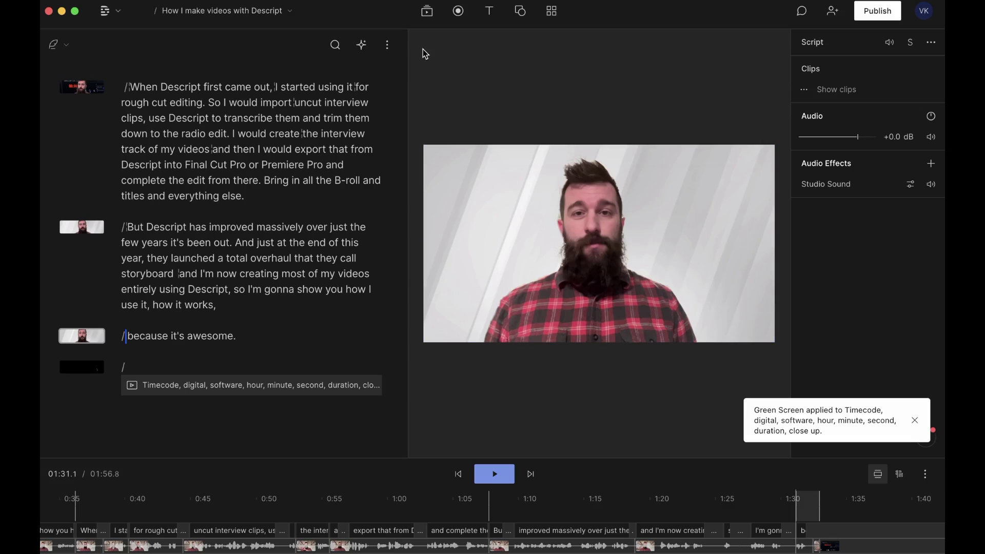
{"action": "left_click", "coordinate": [428, 11]}
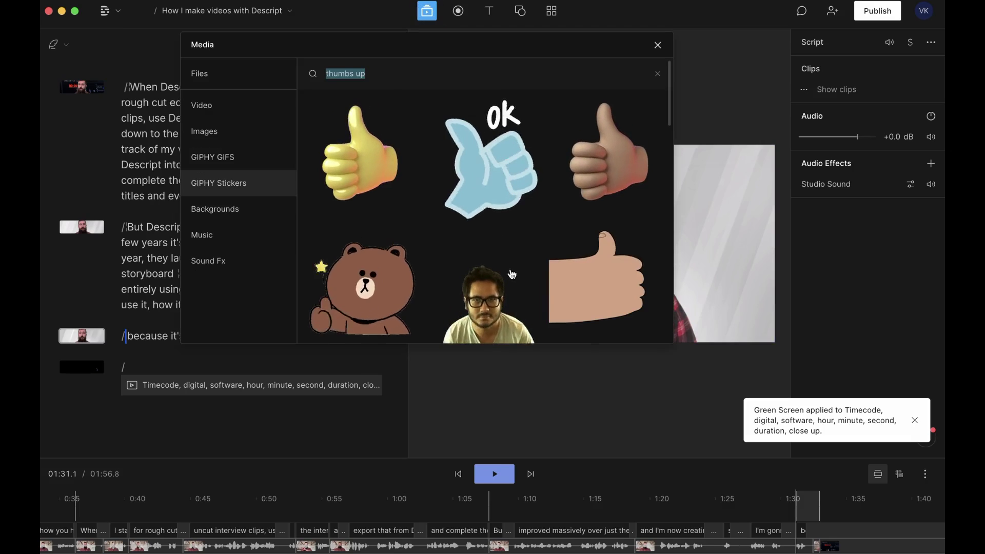
{"action": "scroll", "coordinate": [511, 275], "scroll_direction": "down", "scroll_amount": 5}
{"action": "scroll", "coordinate": [512, 274], "scroll_direction": "down", "scroll_amount": 10}
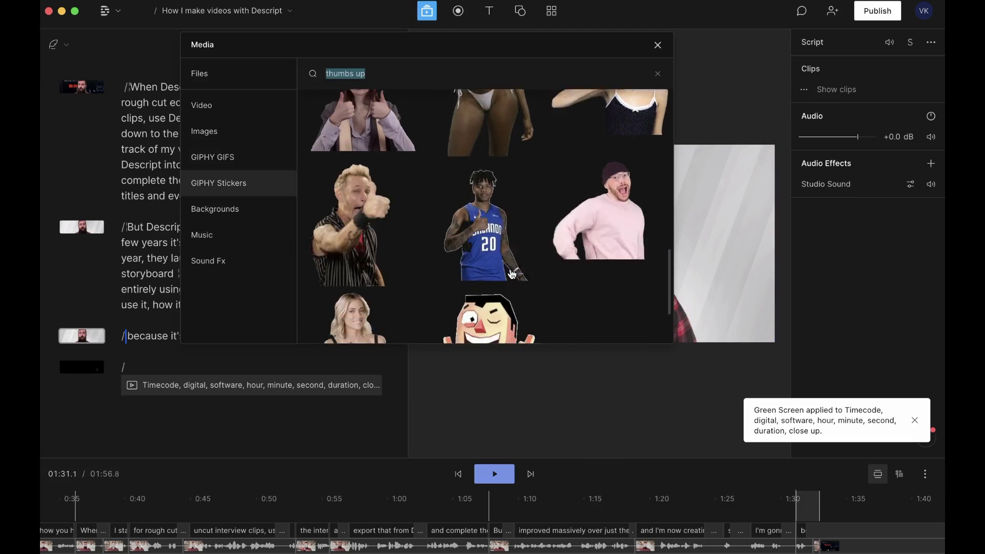
{"action": "scroll", "coordinate": [512, 275], "scroll_direction": "up", "scroll_amount": 10}
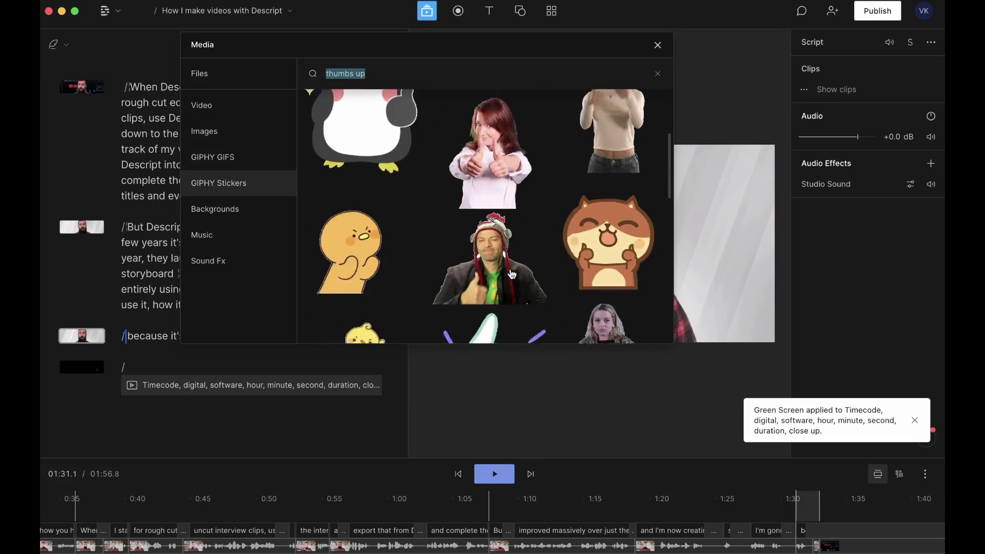
{"action": "left_click_drag", "start_coordinate": [378, 306], "coordinate": [75, 337]}
Shrink the sticker, move it to the frame's right edge, and play from "works,"
{"action": "left_click_drag", "start_coordinate": [494, 149], "coordinate": [588, 233]}
{"action": "left_click_drag", "start_coordinate": [634, 319], "coordinate": [737, 322]}
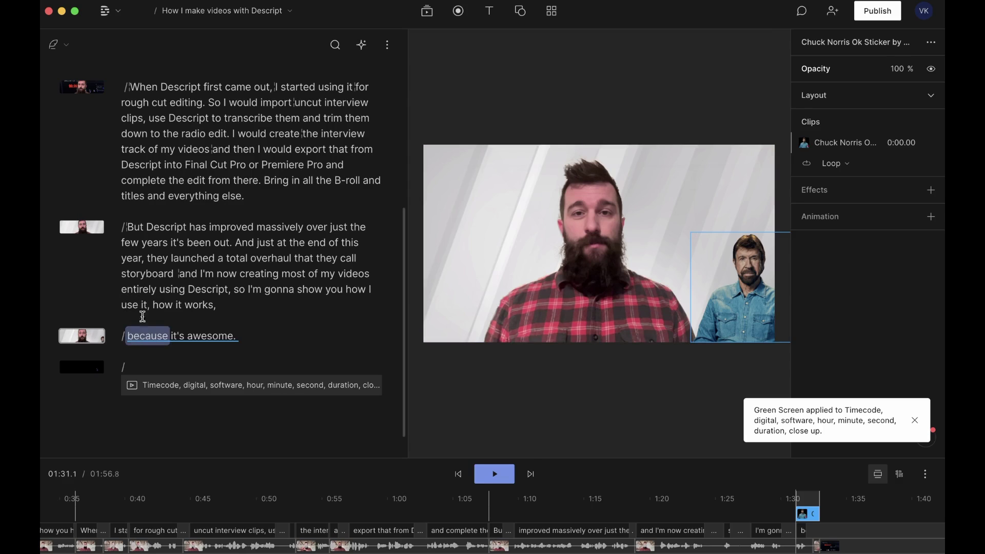
{"action": "right_click", "coordinate": [204, 306]}
{"action": "left_click", "coordinate": [210, 312]}
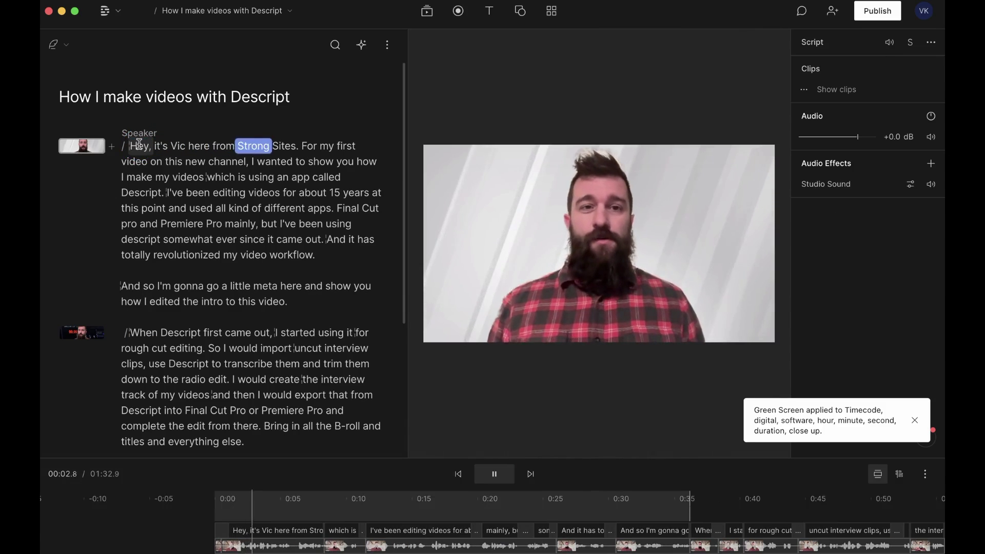
Stop playback and start a new scene before "I've been editing"
{"action": "key", "text": "space"}
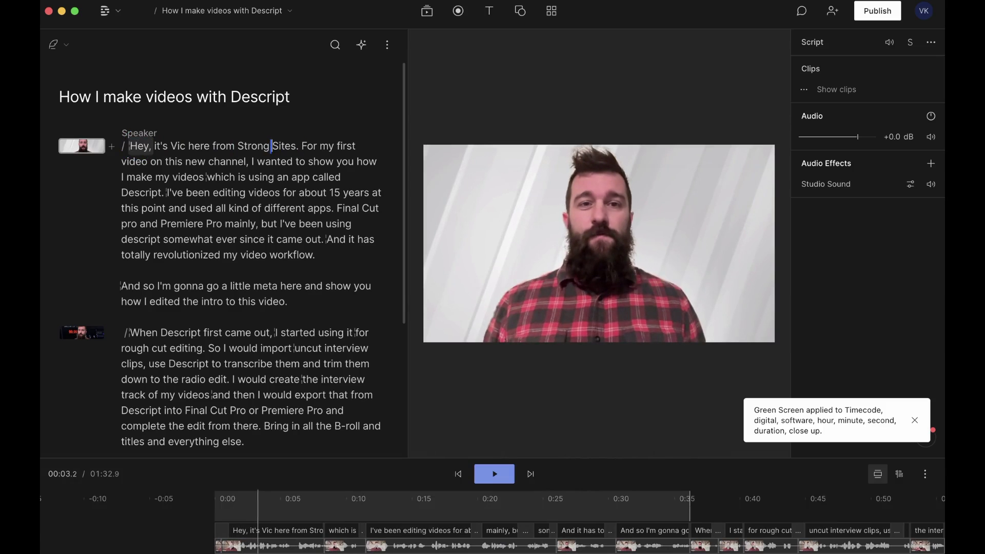
{"action": "left_click", "coordinate": [427, 11]}
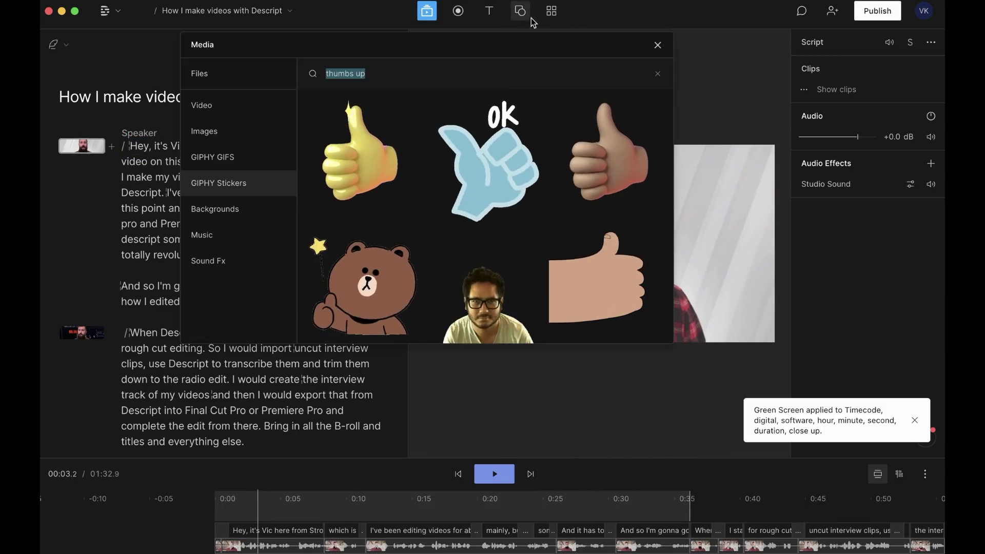
{"action": "key", "text": "Escape"}
{"action": "left_click", "coordinate": [167, 193]}
{"action": "type", "text": "/"}
Add a Basic Lower Thirds Titles template to the opening scene
{"action": "left_click", "coordinate": [124, 146]}
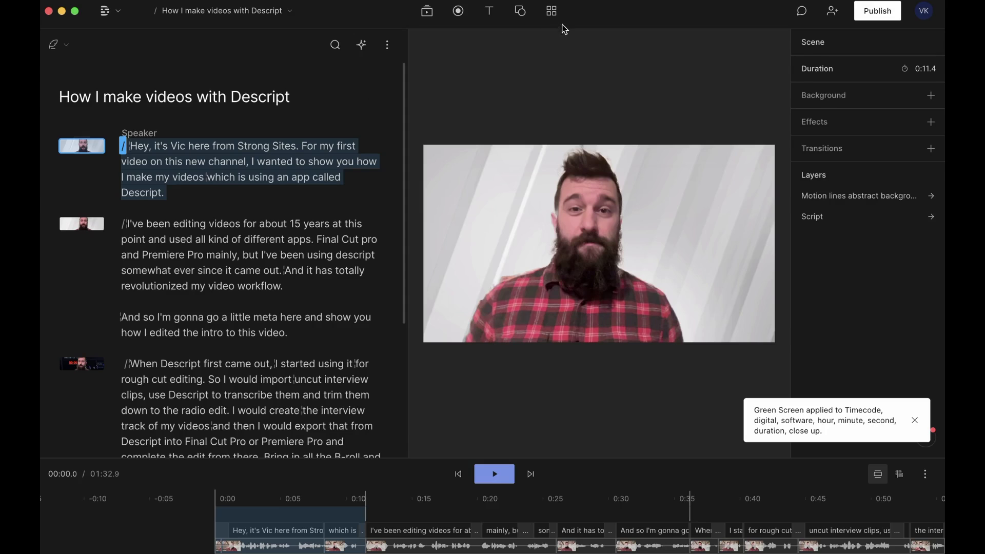
{"action": "left_click", "coordinate": [552, 11]}
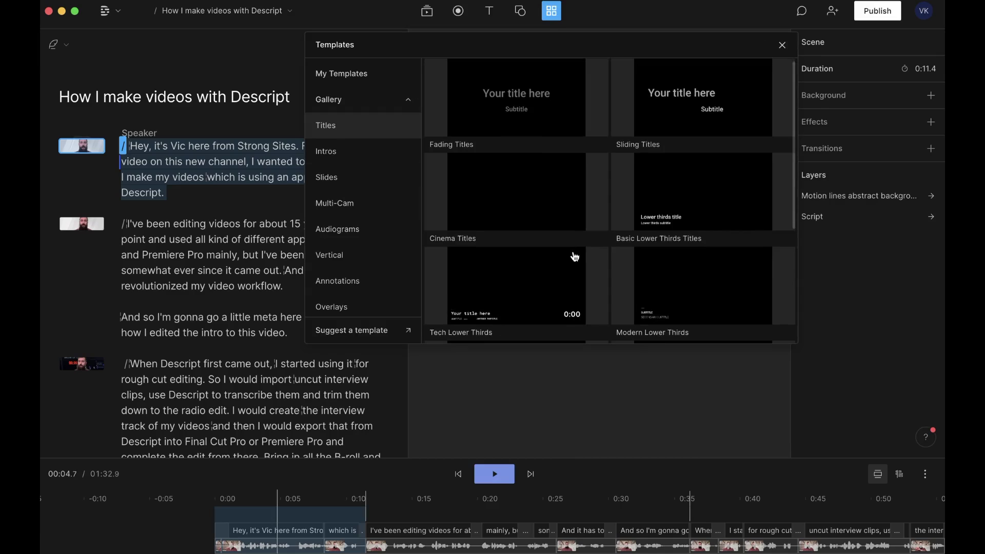
{"action": "scroll", "coordinate": [575, 256], "scroll_direction": "down", "scroll_amount": 2}
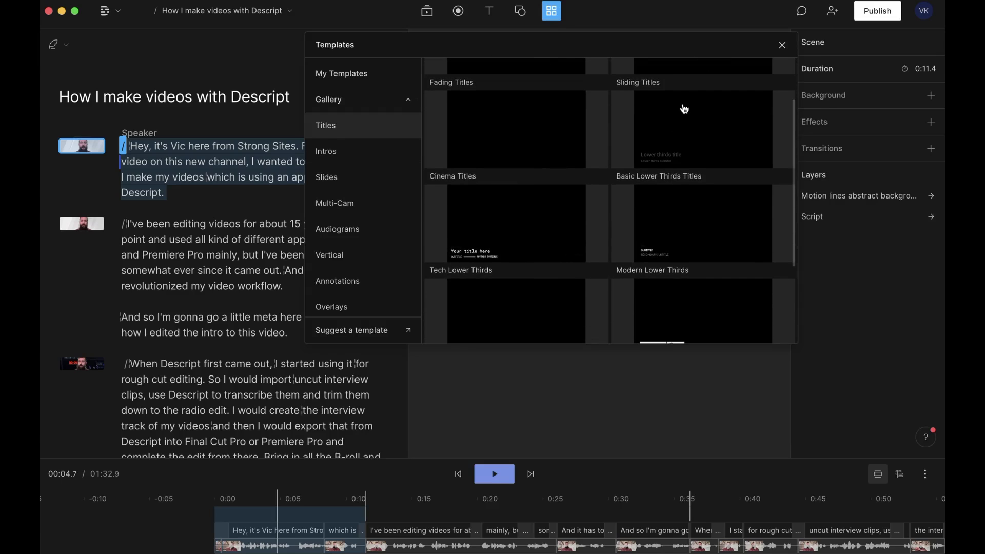
{"action": "left_click", "coordinate": [701, 124]}
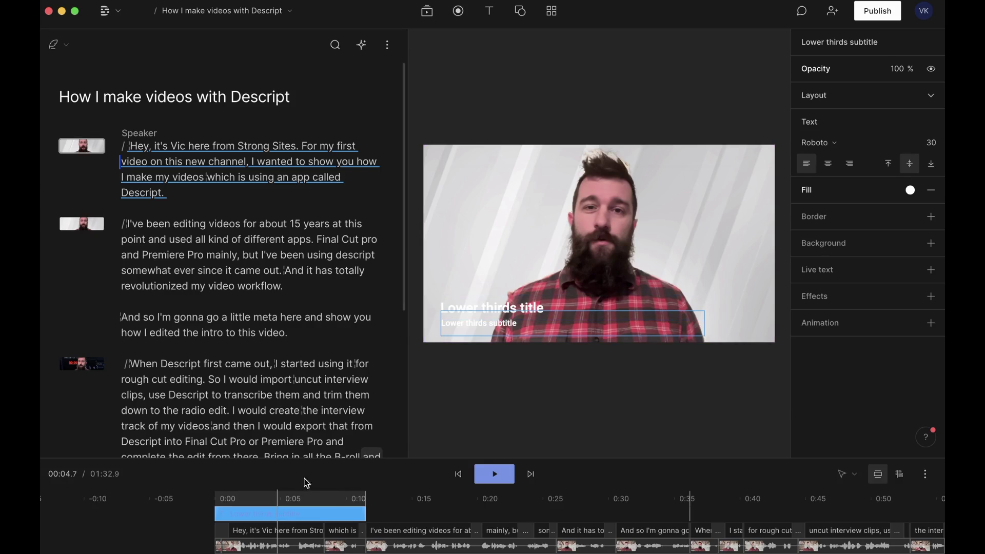
Set the lower-thirds title colour to solid black, then deselect the title layers
{"action": "left_click", "coordinate": [303, 522]}
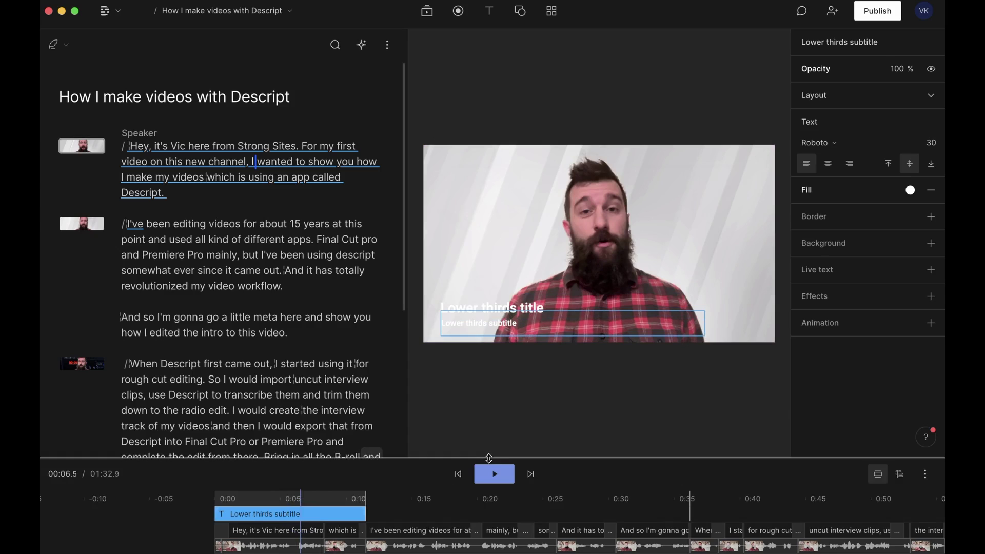
{"action": "left_click_drag", "start_coordinate": [490, 458], "coordinate": [492, 431]}
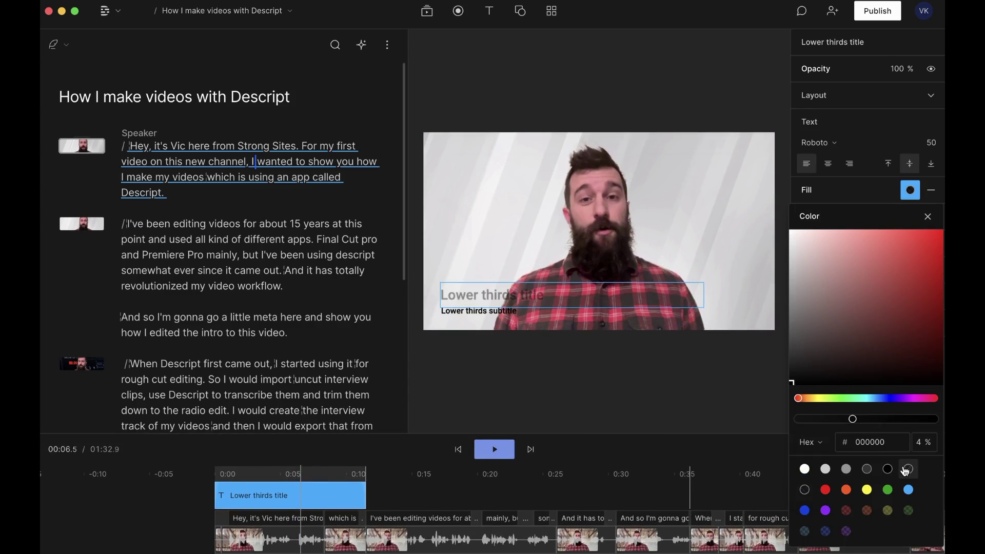
{"action": "left_click", "coordinate": [891, 473]}
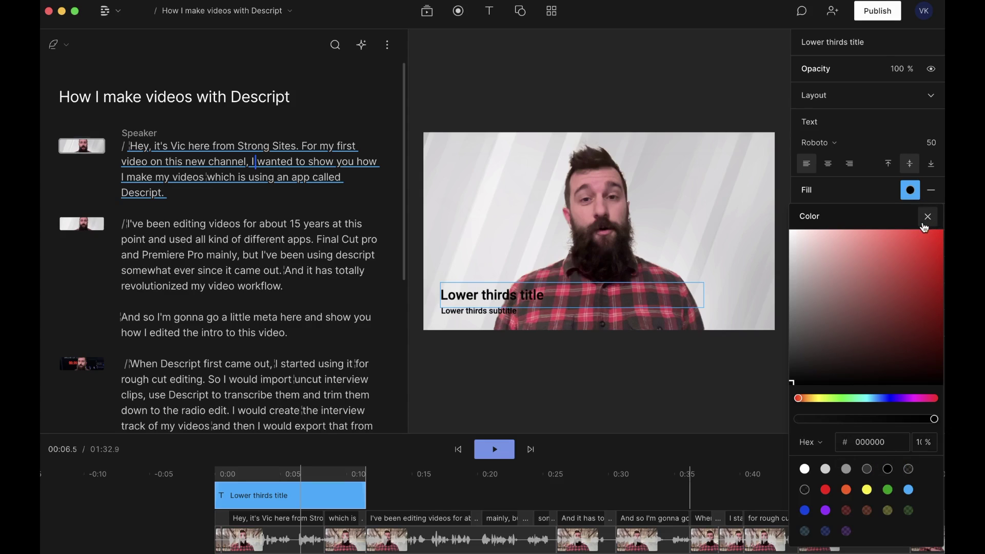
{"action": "left_click", "coordinate": [929, 216]}
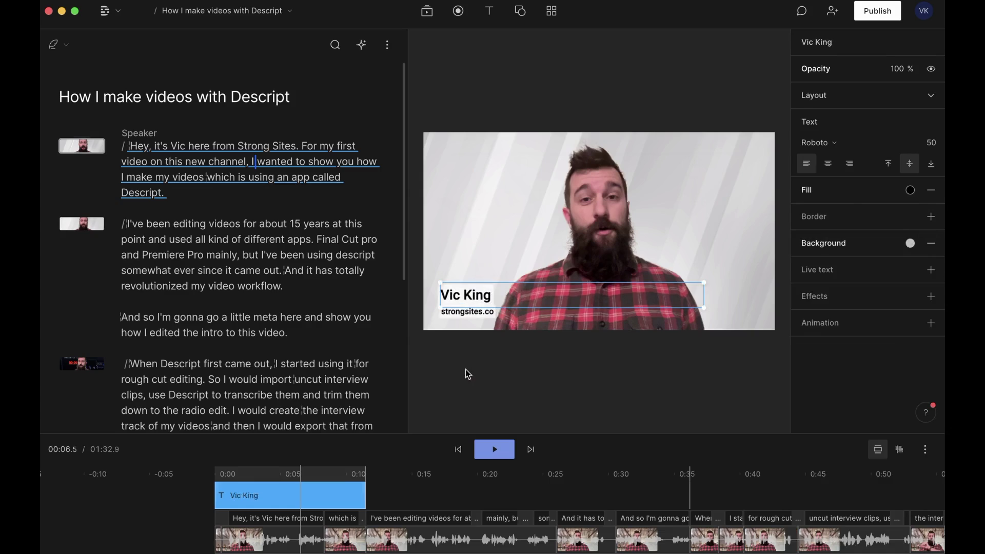
{"action": "left_click", "coordinate": [470, 373]}
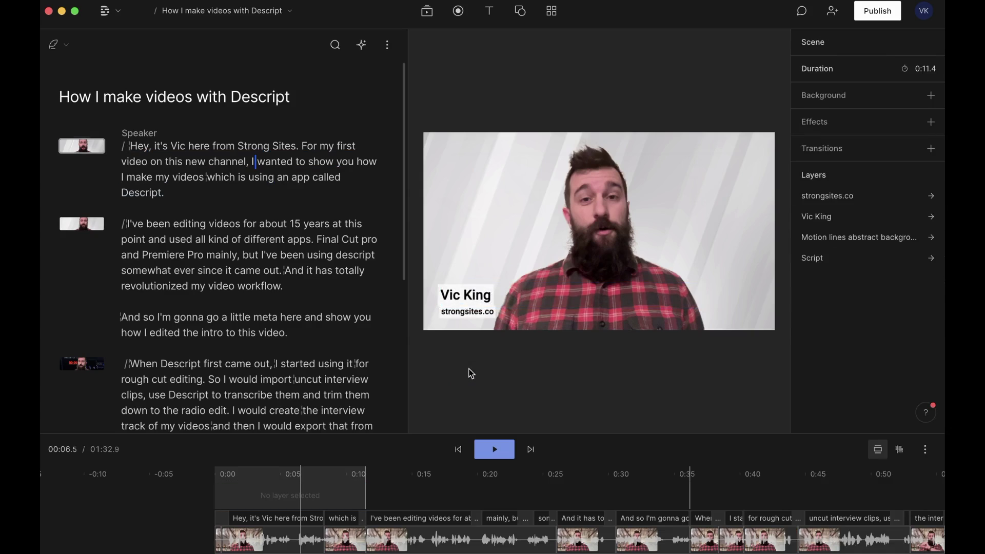
{"action": "left_click", "coordinate": [477, 295]}
{"action": "left_click", "coordinate": [430, 390]}
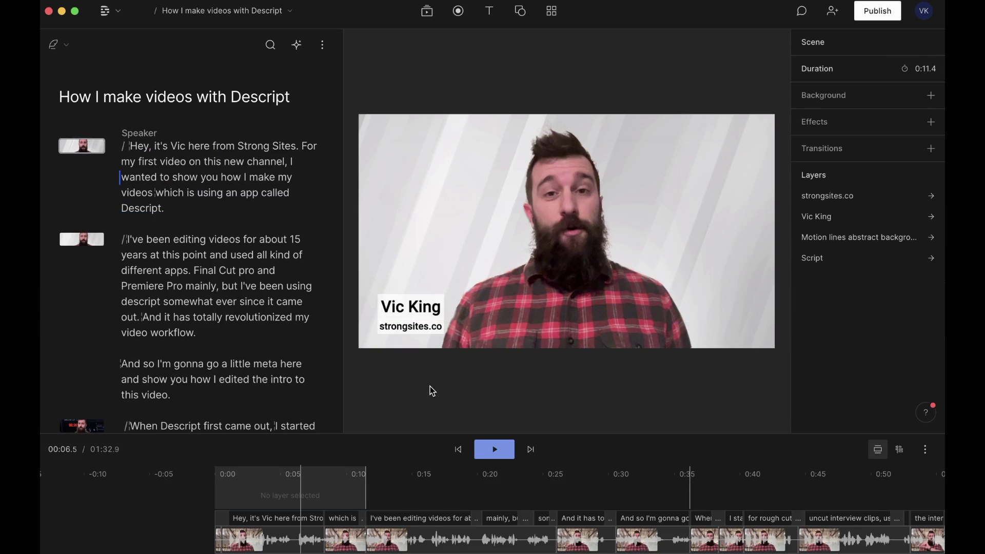
Play back the script's last line and then the intro to review the lower-third
{"action": "left_click", "coordinate": [248, 177]}
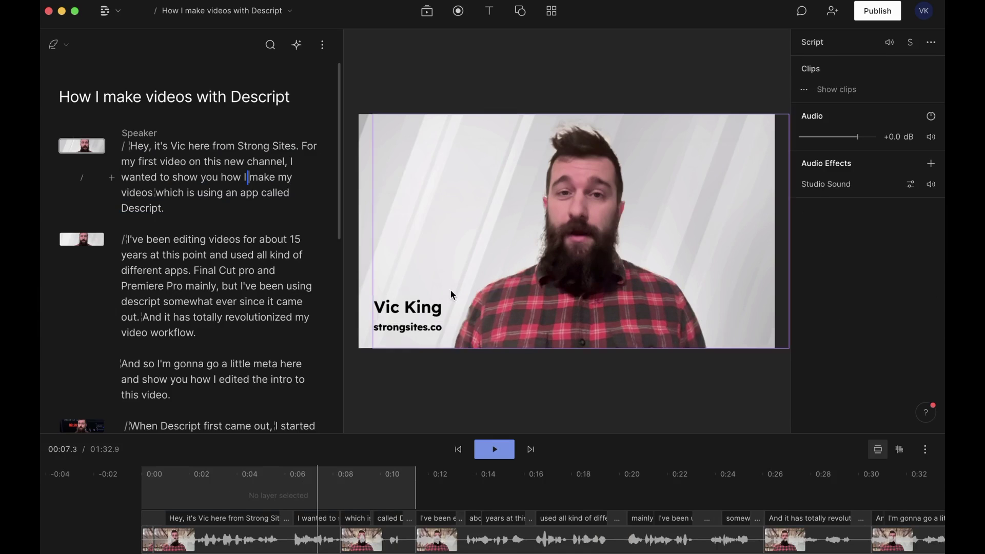
{"action": "scroll", "coordinate": [246, 355], "scroll_direction": "down", "scroll_amount": 15}
{"action": "left_click", "coordinate": [229, 355]}
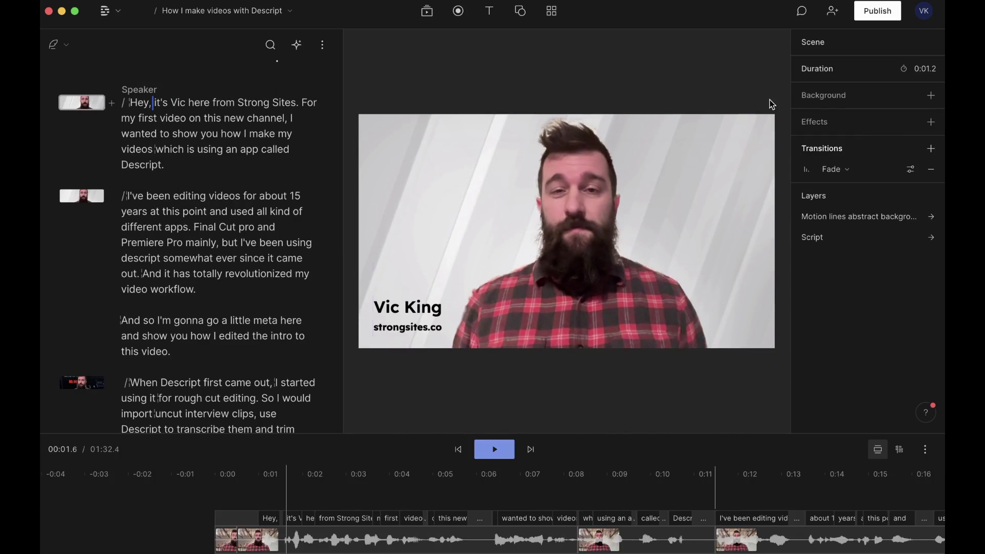
{"action": "scroll", "coordinate": [179, 242], "scroll_direction": "down", "scroll_amount": 15}
{"action": "scroll", "coordinate": [179, 241], "scroll_direction": "up", "scroll_amount": 15}
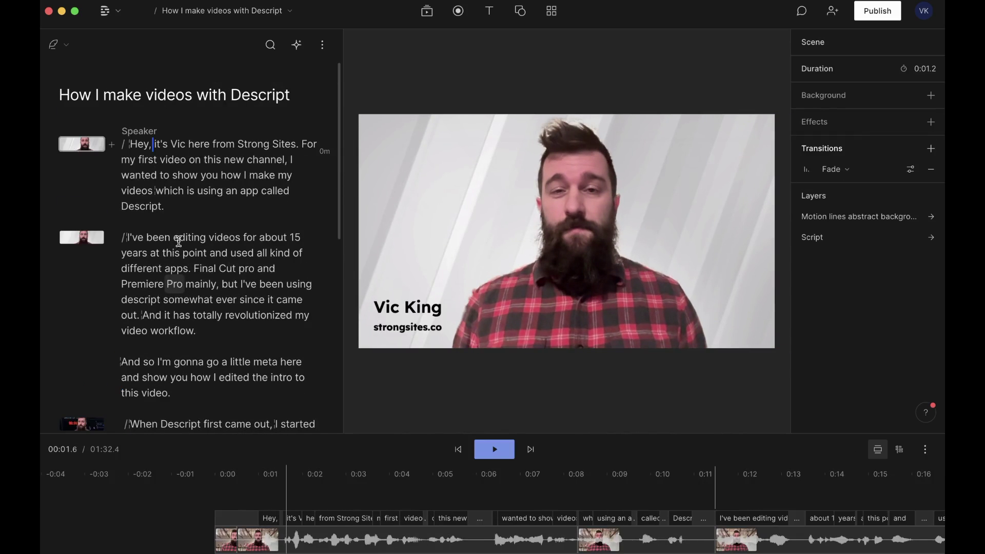
{"action": "scroll", "coordinate": [179, 241], "scroll_direction": "down", "scroll_amount": 12}
{"action": "left_click", "coordinate": [166, 354]}
{"action": "key", "text": "space"}
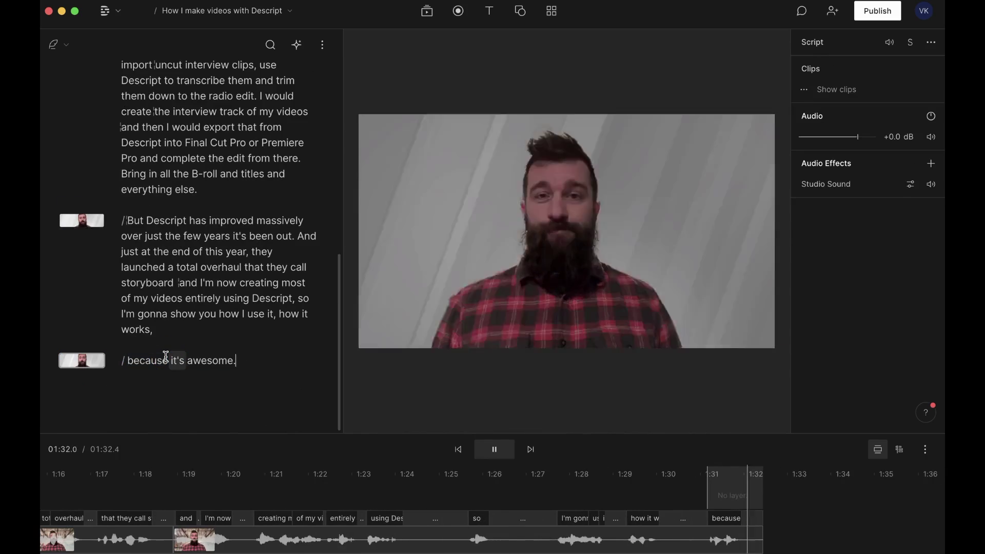
{"action": "key", "text": "space"}
{"action": "key", "text": "space"}
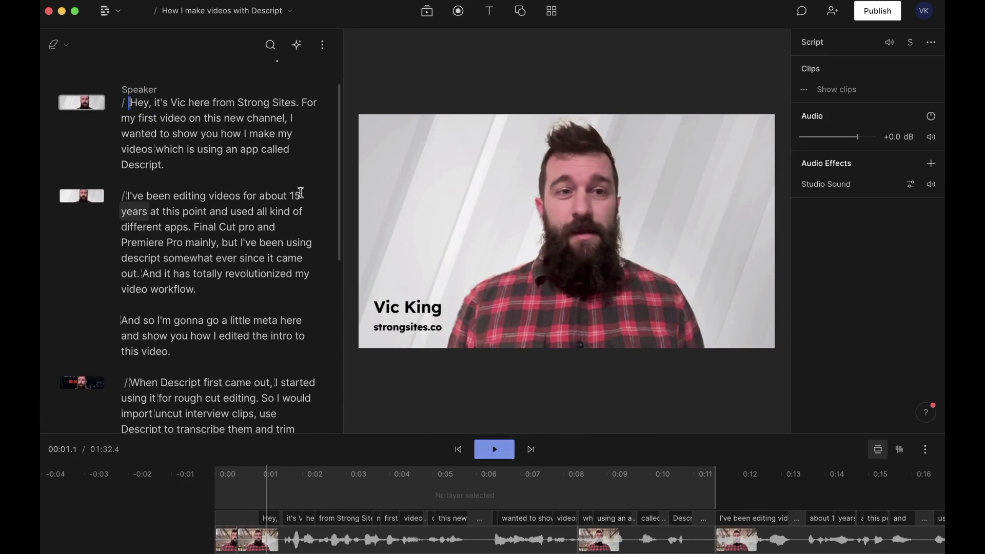
Publish the project as a web link accessible to anyone with the link
{"action": "left_click", "coordinate": [877, 11]}
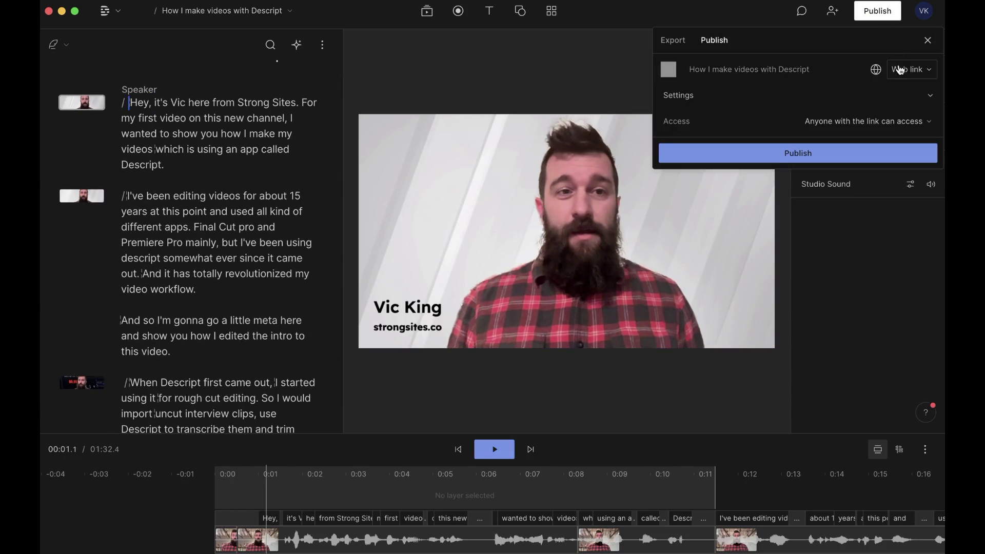
{"action": "left_click", "coordinate": [897, 105]}
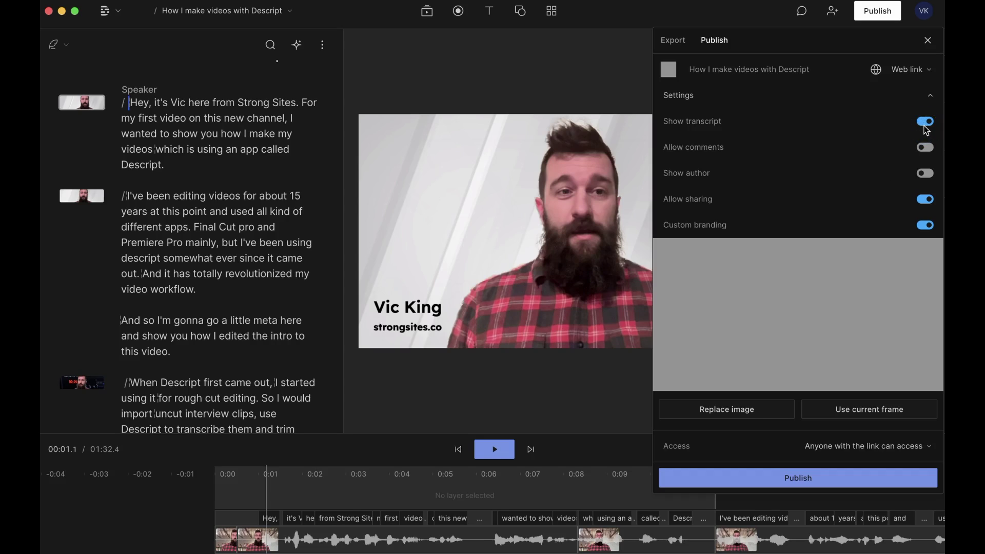
{"action": "key", "text": "Return"}
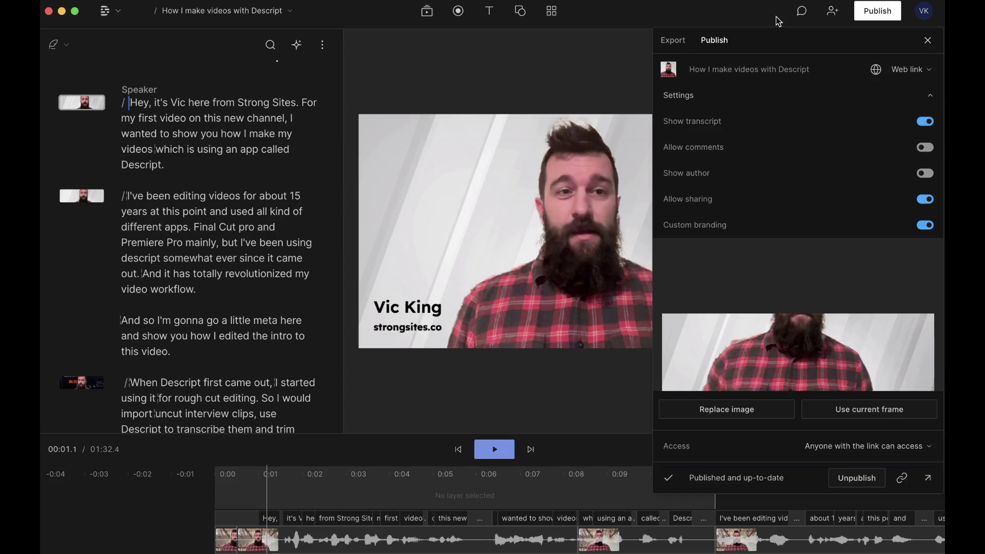
Browse the Export types Timeline (Final Cut Pro X) and Subtitles, then return to Publish
{"action": "left_click", "coordinate": [667, 42]}
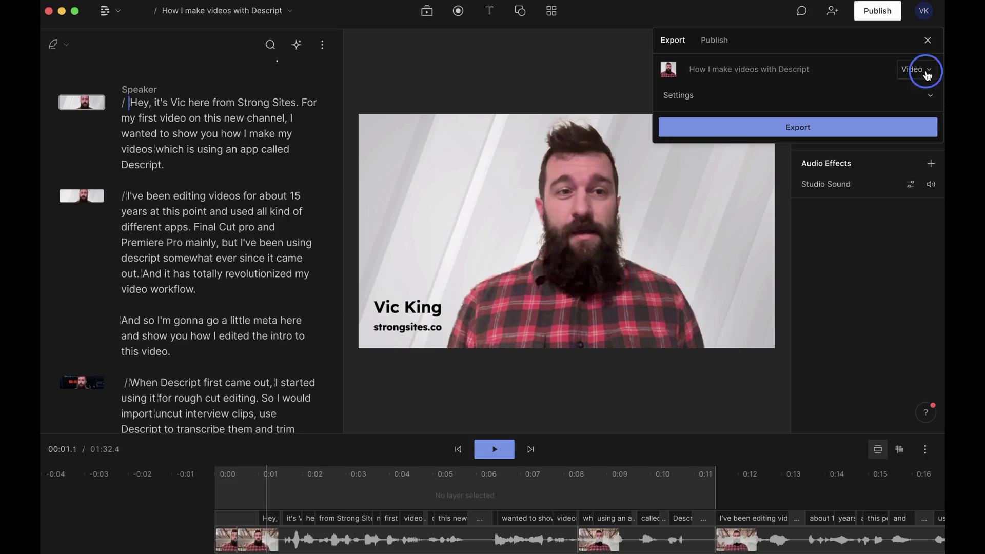
{"action": "left_click", "coordinate": [928, 72]}
{"action": "left_click", "coordinate": [846, 158]}
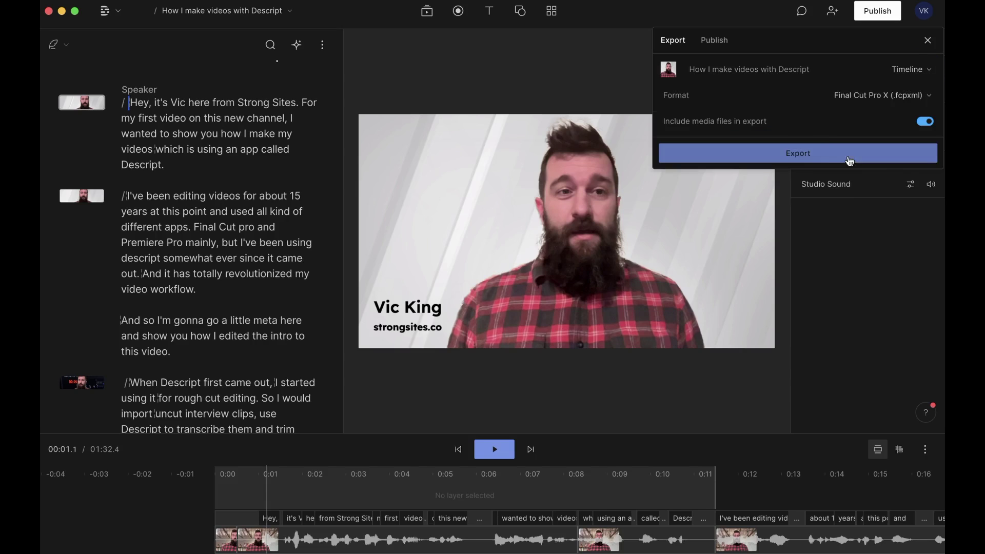
{"action": "left_click", "coordinate": [911, 97]}
{"action": "left_click", "coordinate": [912, 97]}
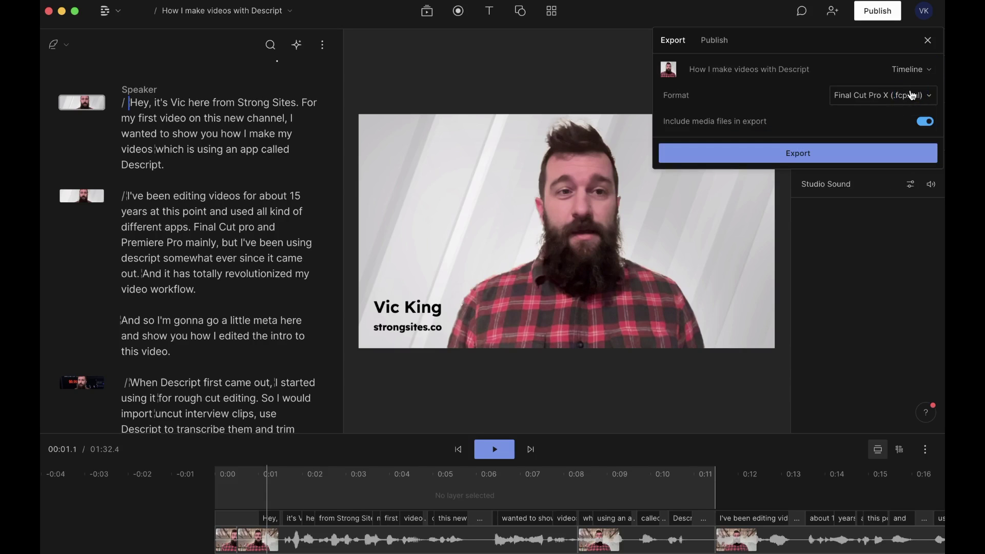
{"action": "left_click", "coordinate": [915, 71]}
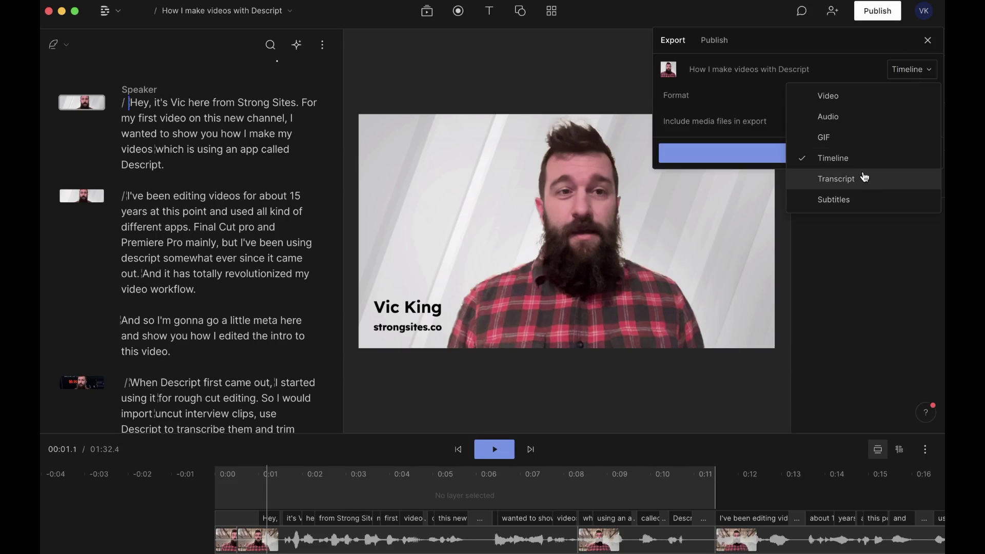
{"action": "left_click", "coordinate": [860, 198]}
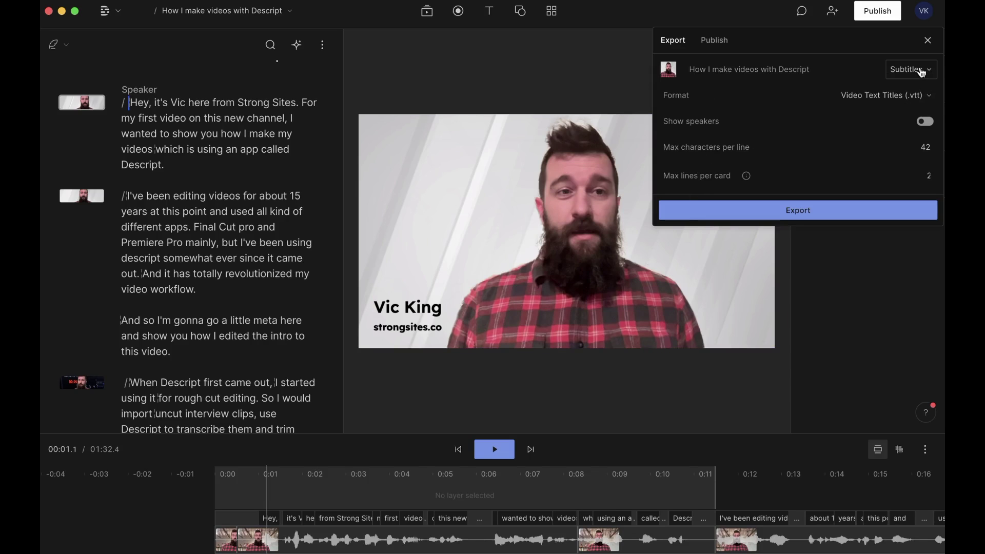
{"action": "left_click", "coordinate": [719, 41]}
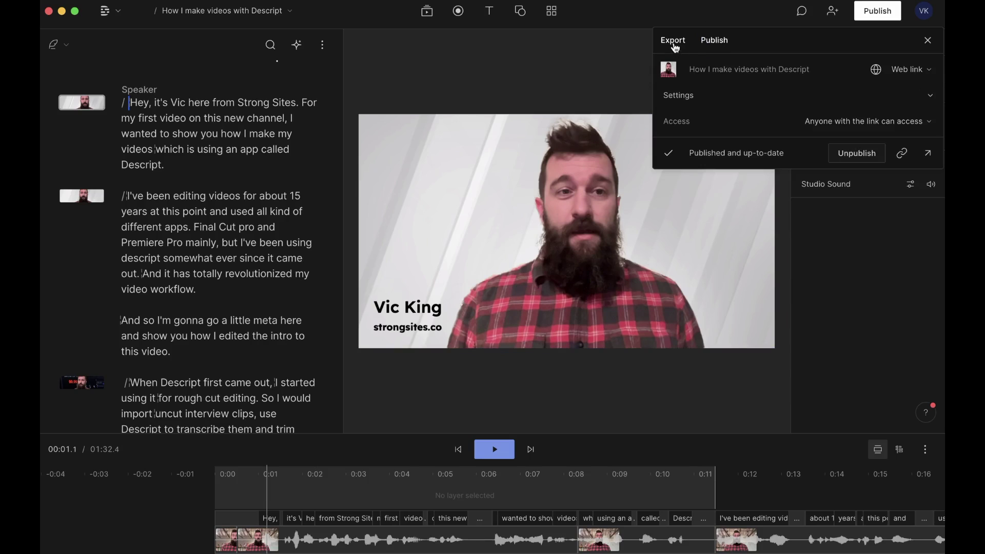
{"action": "left_click", "coordinate": [675, 43]}
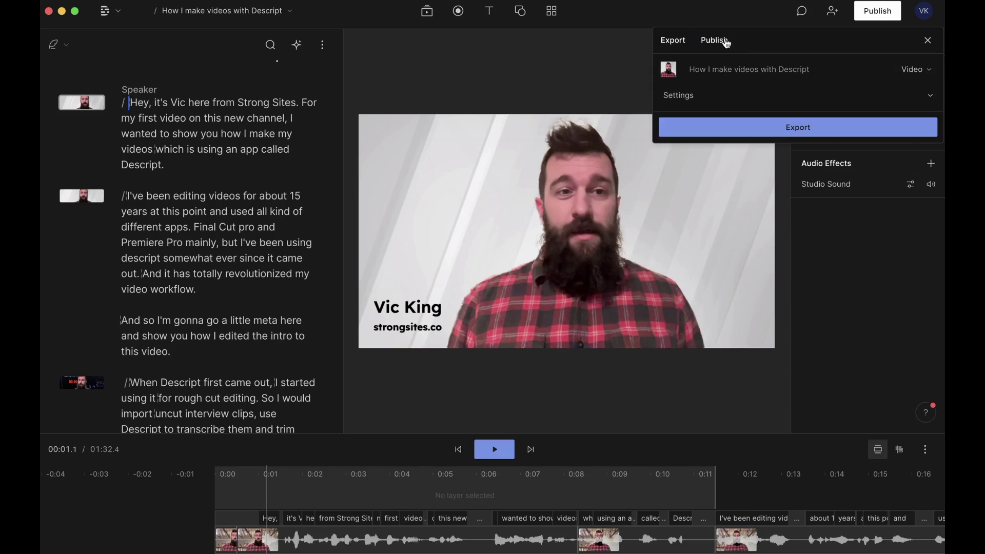
{"action": "left_click", "coordinate": [723, 43]}
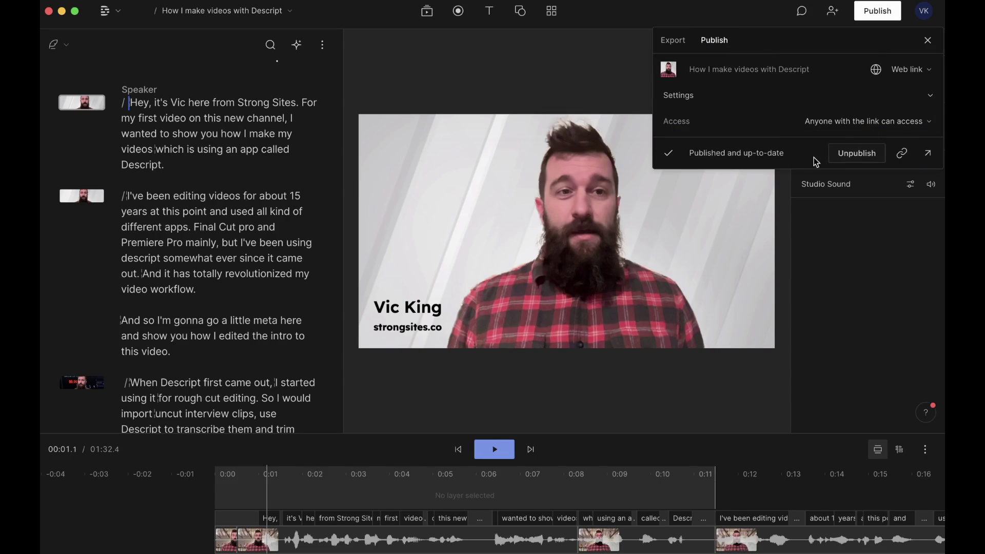
Open the published video's share.descript.com page in the browser and scroll its transcript
{"action": "left_click", "coordinate": [928, 154]}
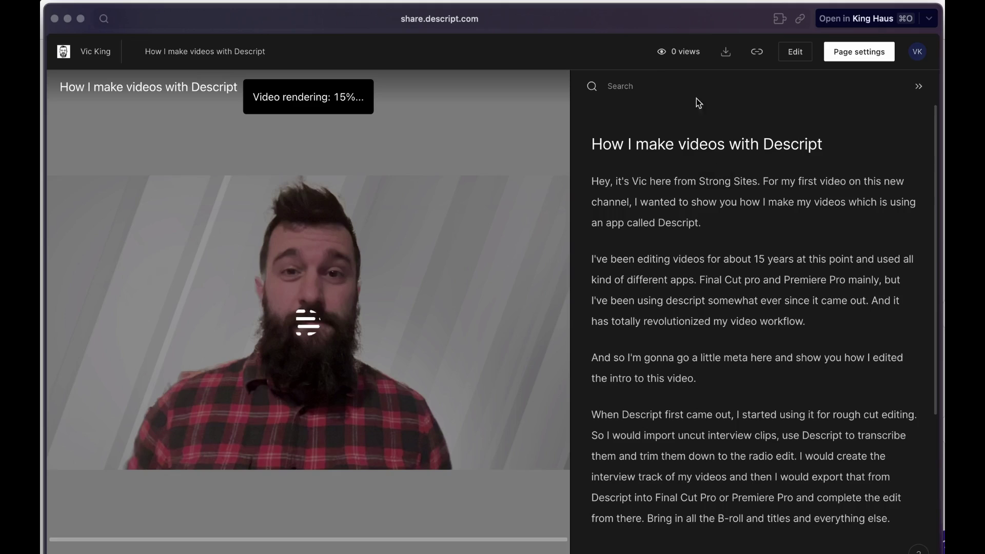
{"action": "mouse_move", "coordinate": [671, 56]}
{"action": "scroll", "coordinate": [745, 383], "scroll_direction": "down", "scroll_amount": 1}
{"action": "scroll", "coordinate": [745, 383], "scroll_direction": "down", "scroll_amount": 6}
{"action": "scroll", "coordinate": [745, 383], "scroll_direction": "up", "scroll_amount": 7}
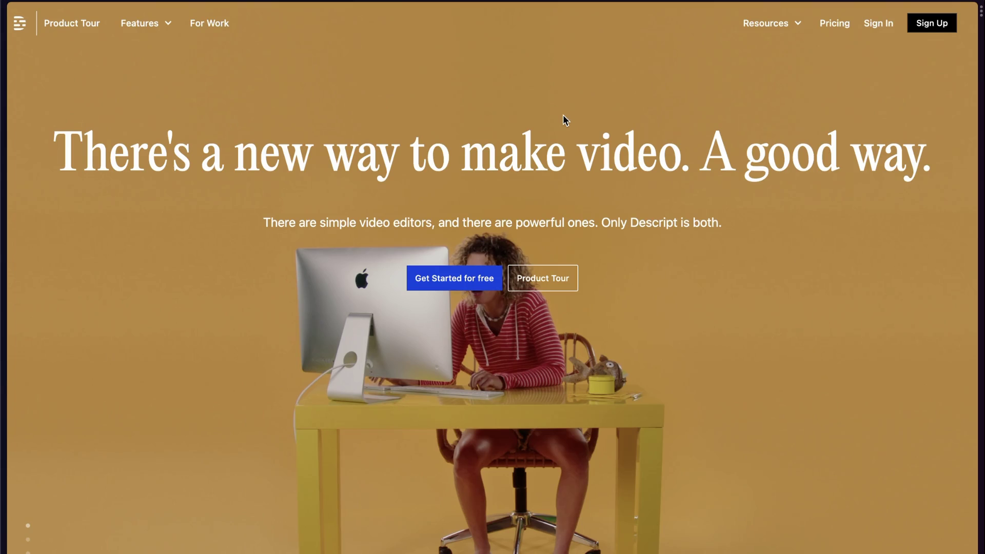
View the Descript pricing plans page
{"action": "left_click", "coordinate": [840, 25]}
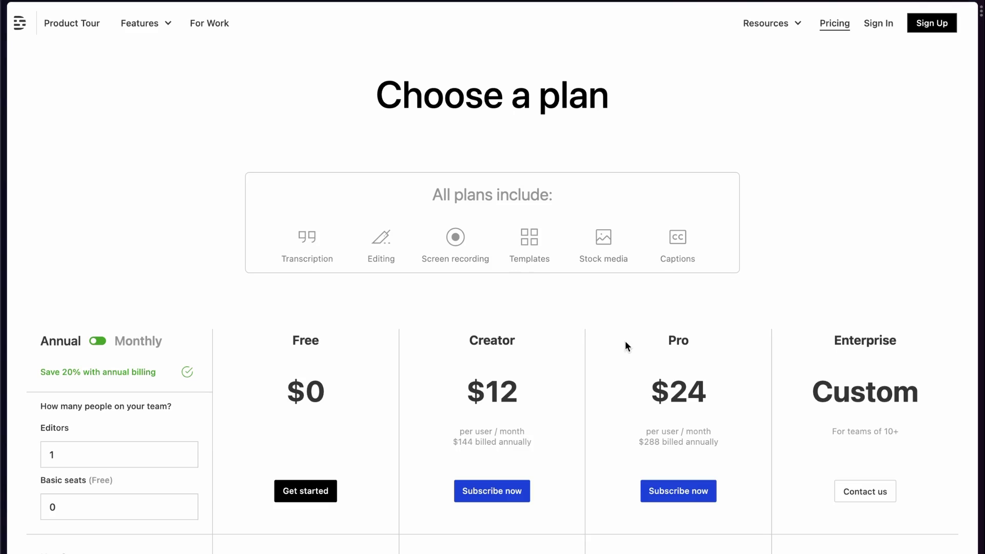
{"action": "scroll", "coordinate": [482, 418], "scroll_direction": "down", "scroll_amount": 8}
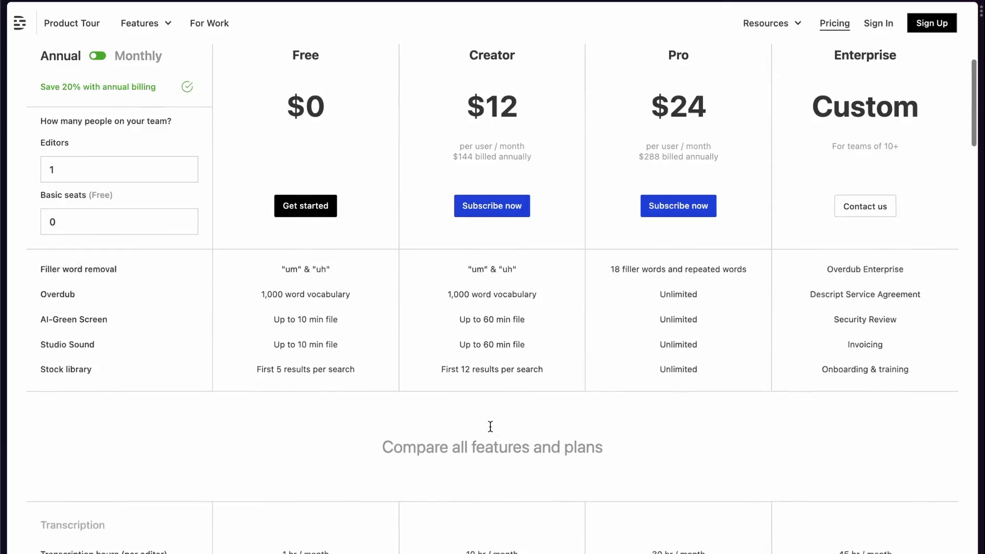
{"action": "scroll", "coordinate": [491, 427], "scroll_direction": "up", "scroll_amount": 6}
{"action": "scroll", "coordinate": [491, 427], "scroll_direction": "up", "scroll_amount": 2}
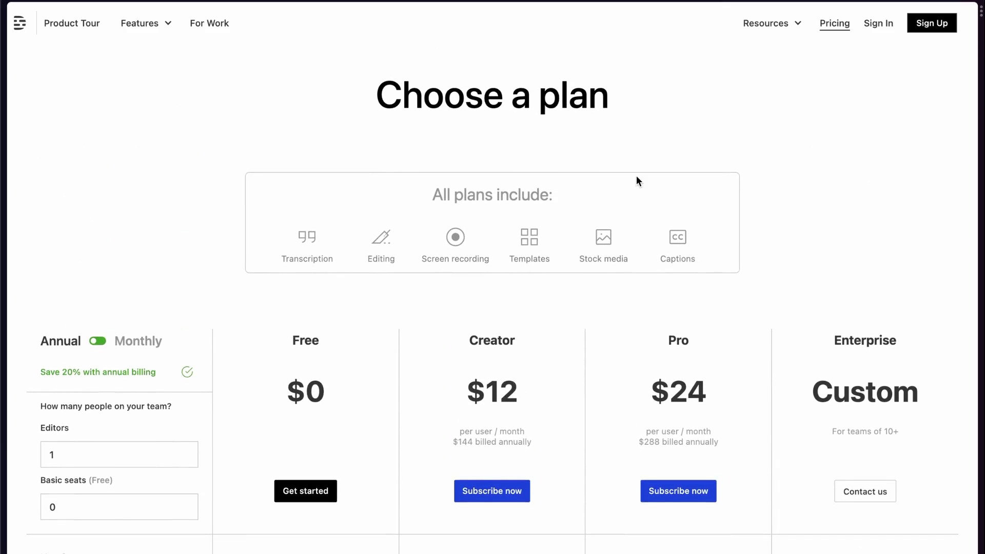
Go to strongsite.co/descript to reach the Descript homepage
{"action": "key", "text": "super+t"}
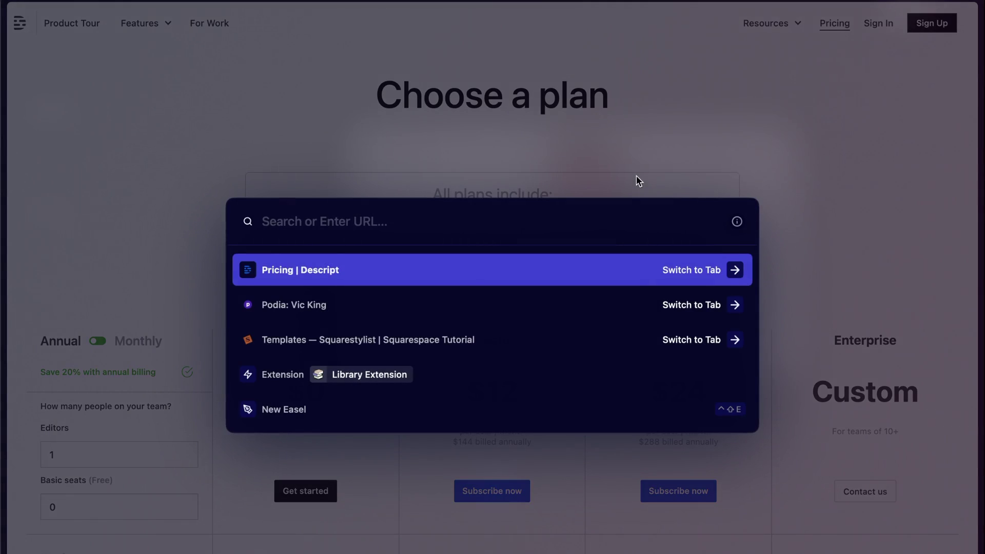
{"action": "type", "text": "strongsite.co/"}
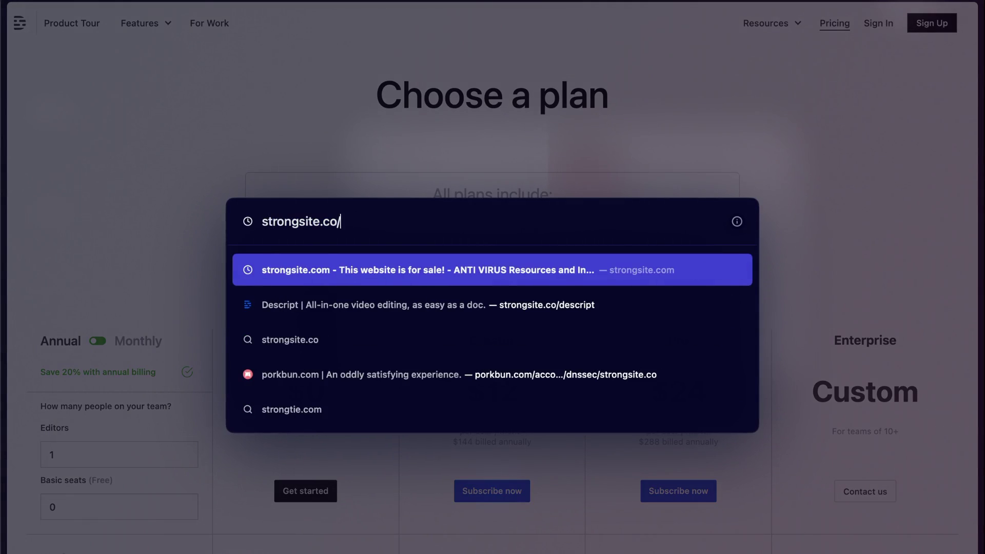
{"action": "type", "text": "descript"}
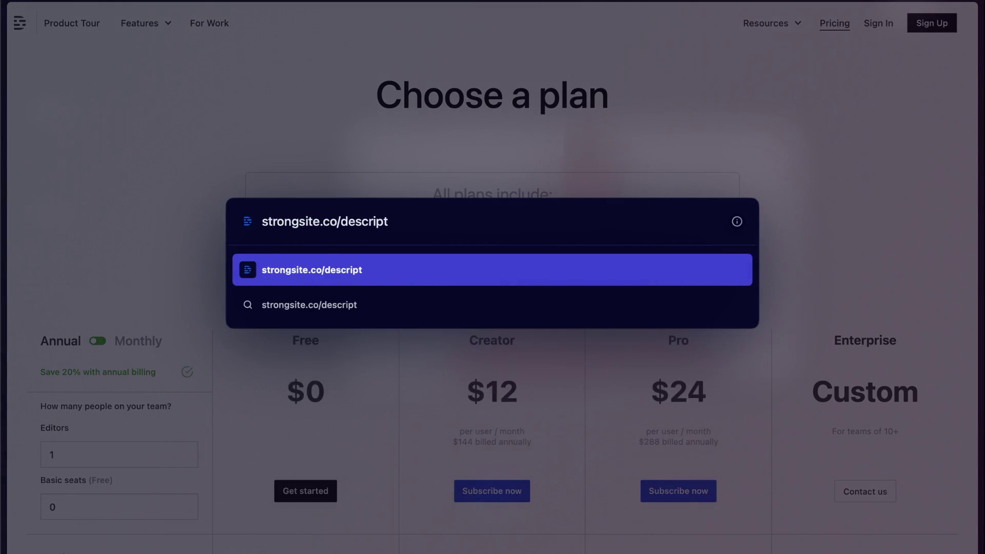
{"action": "key", "text": "Return"}
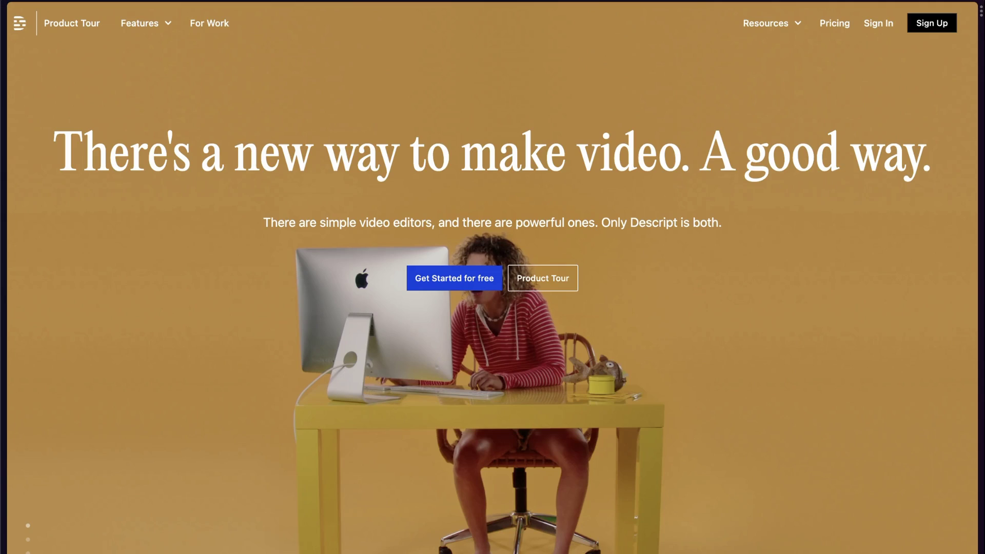